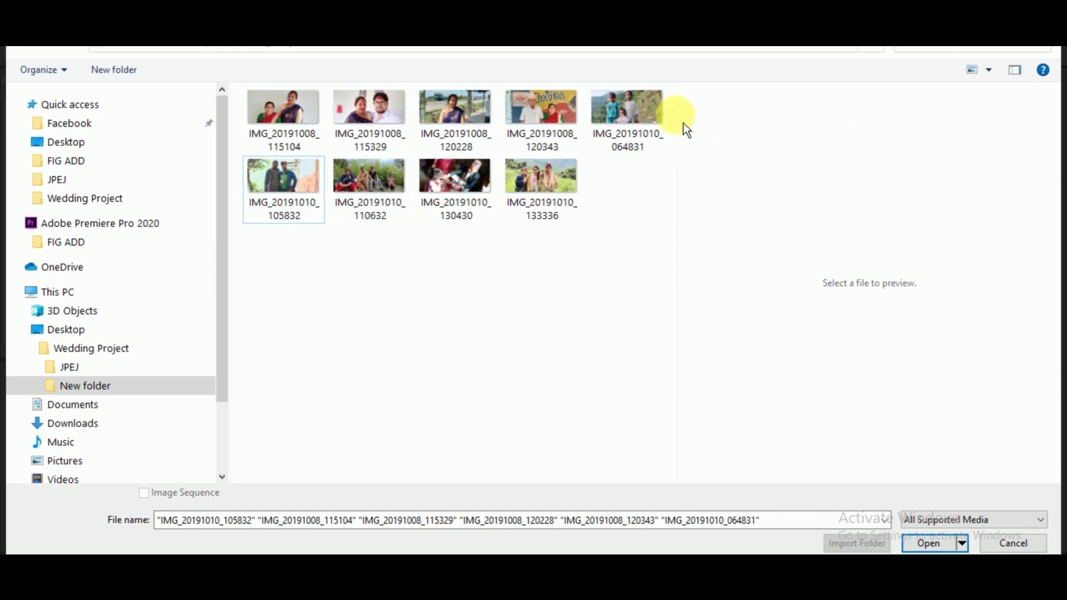
Step: Import all the photos in the folder except IMG_20191010_105832 and create a new sequence from them
left_click_drag(235, 104, 311, 180)
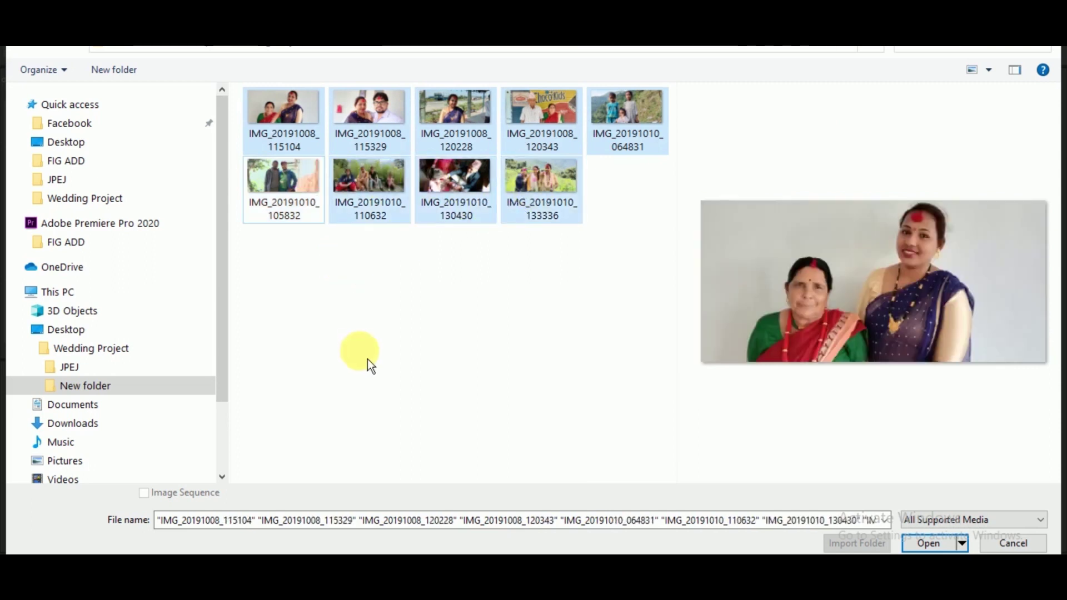
left_click(933, 542)
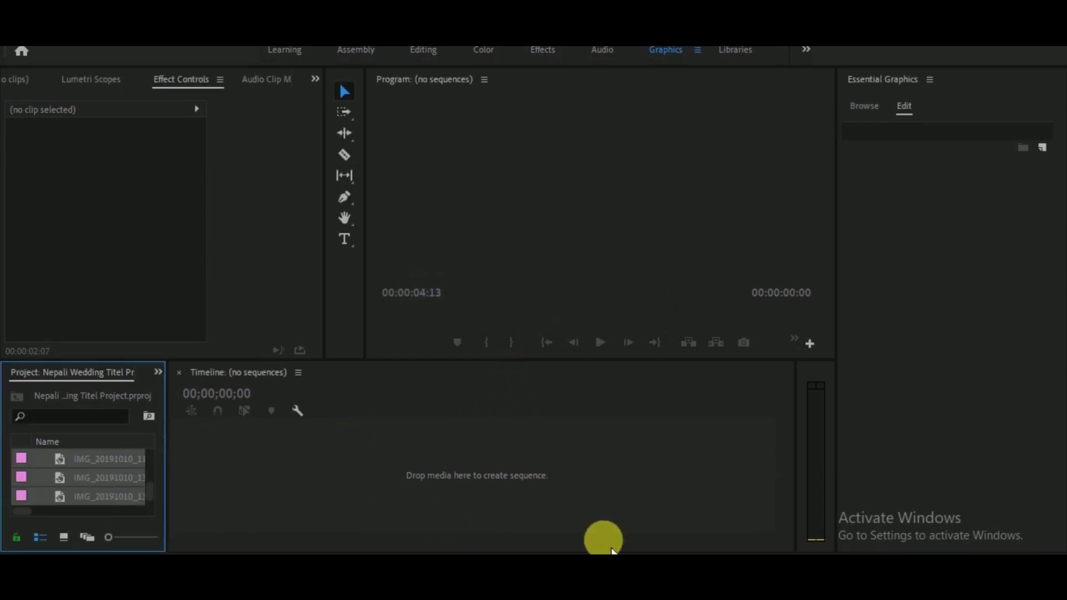
left_click_drag(103, 463, 244, 474)
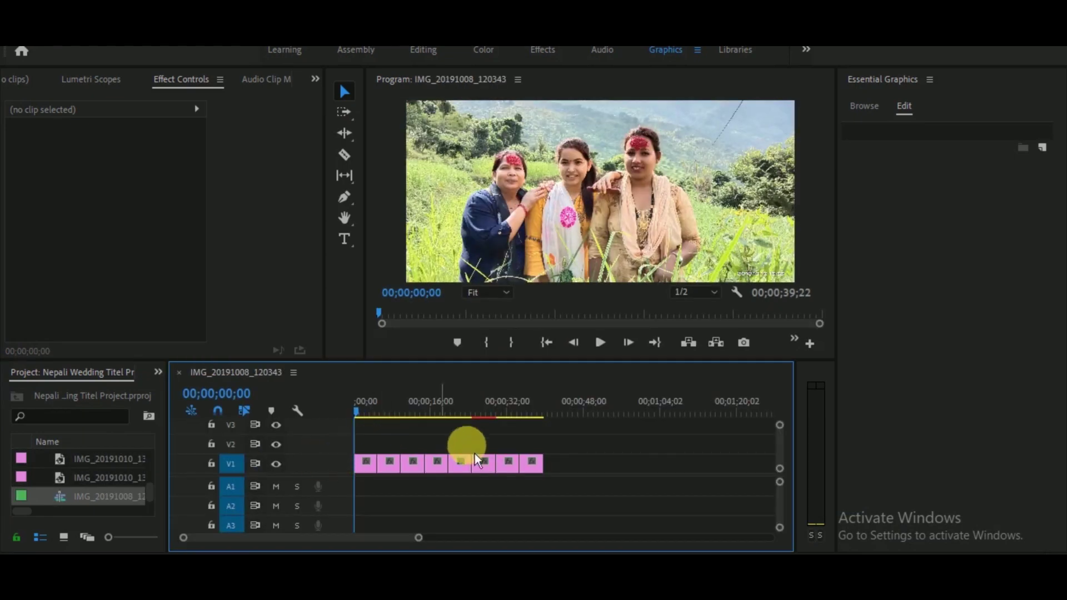
Step: Play the opening of the photo sequence to check the first clips
key("space")
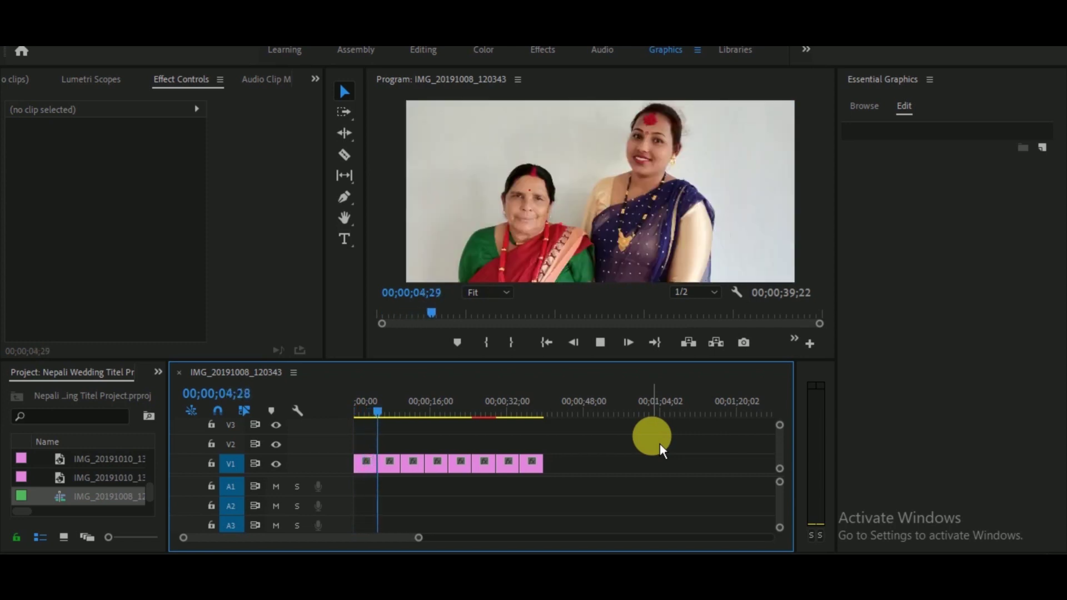
key("space")
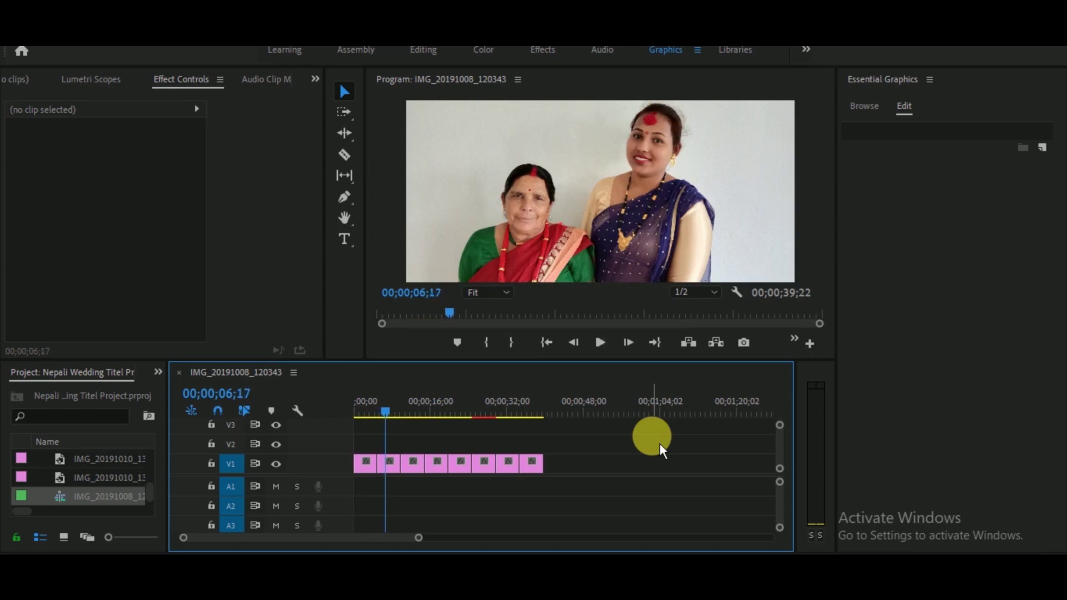
key("space")
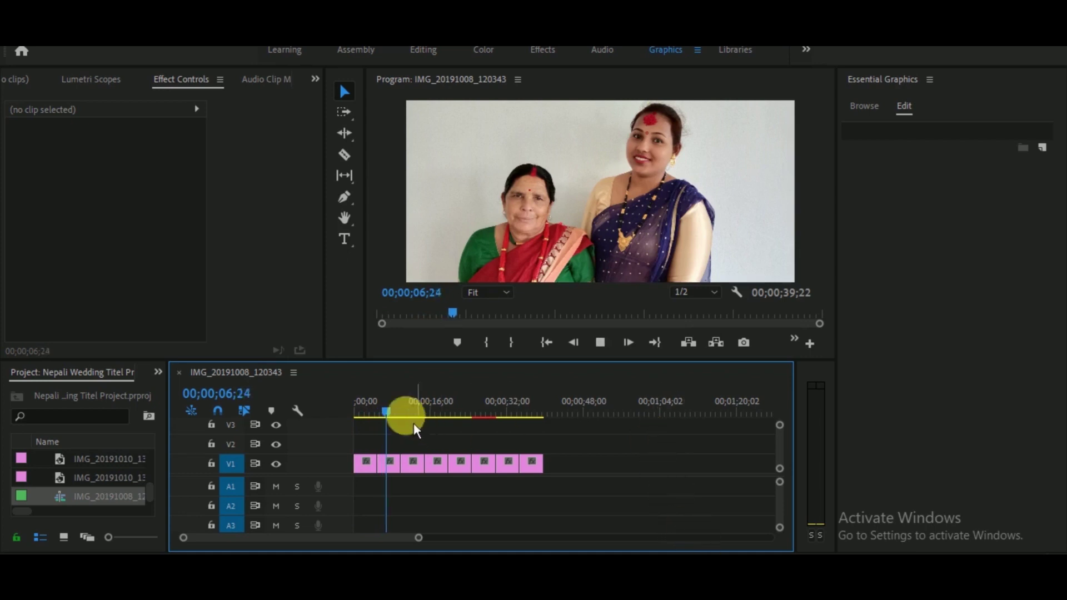
Step: Set the Scale of the sixth photo clip, IMG_20191008_115329, to 130 so it fills the frame
left_click_drag(398, 417, 491, 425)
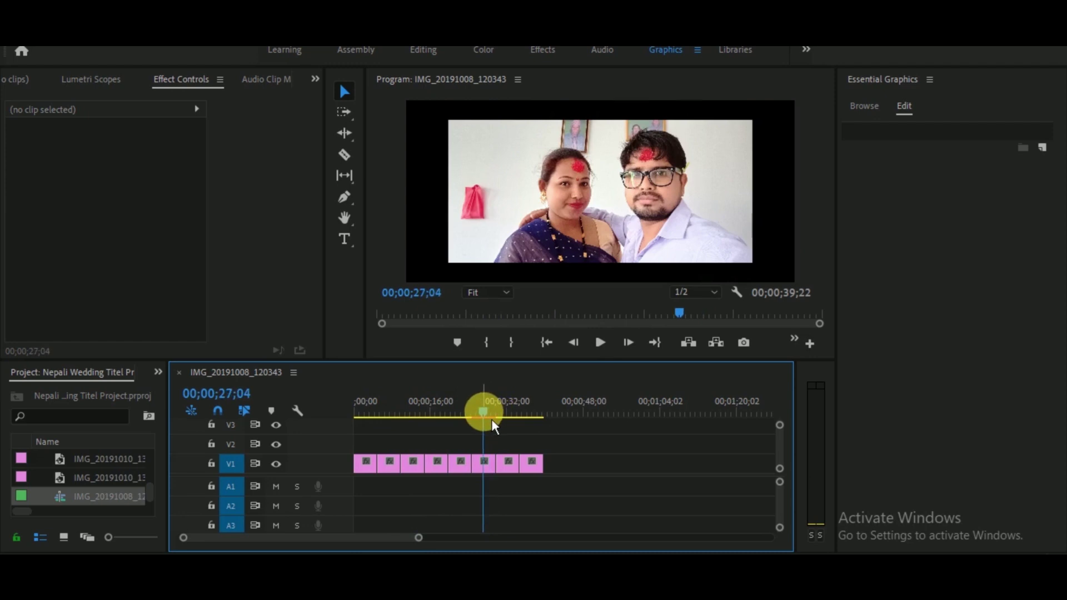
left_click(546, 268)
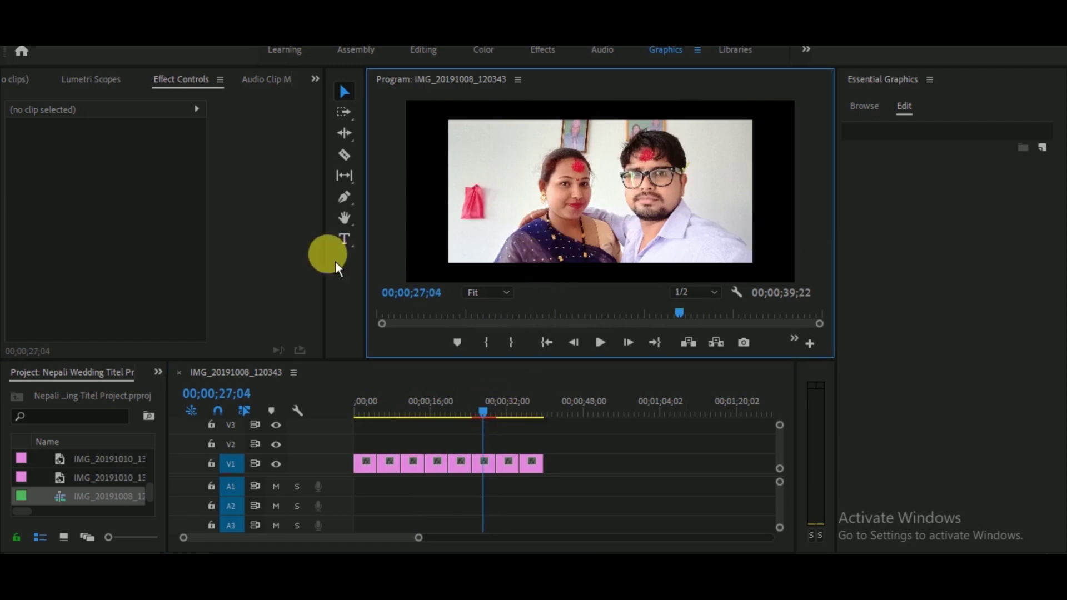
mouse_move(495, 419)
left_mouse_down()
mouse_move(461, 420)
mouse_move(492, 424)
left_mouse_up()
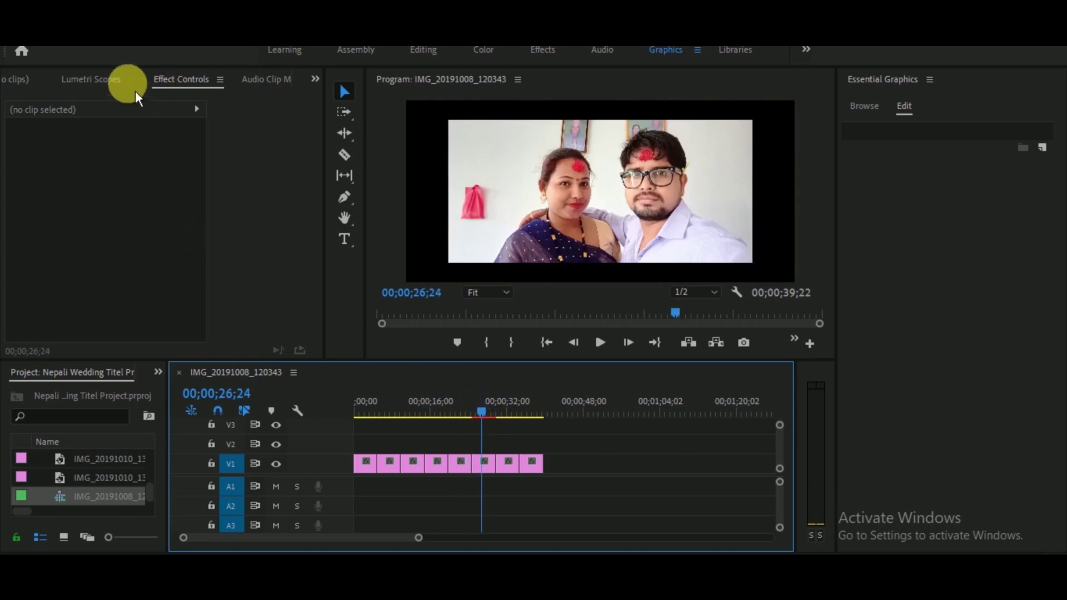
left_click(485, 465)
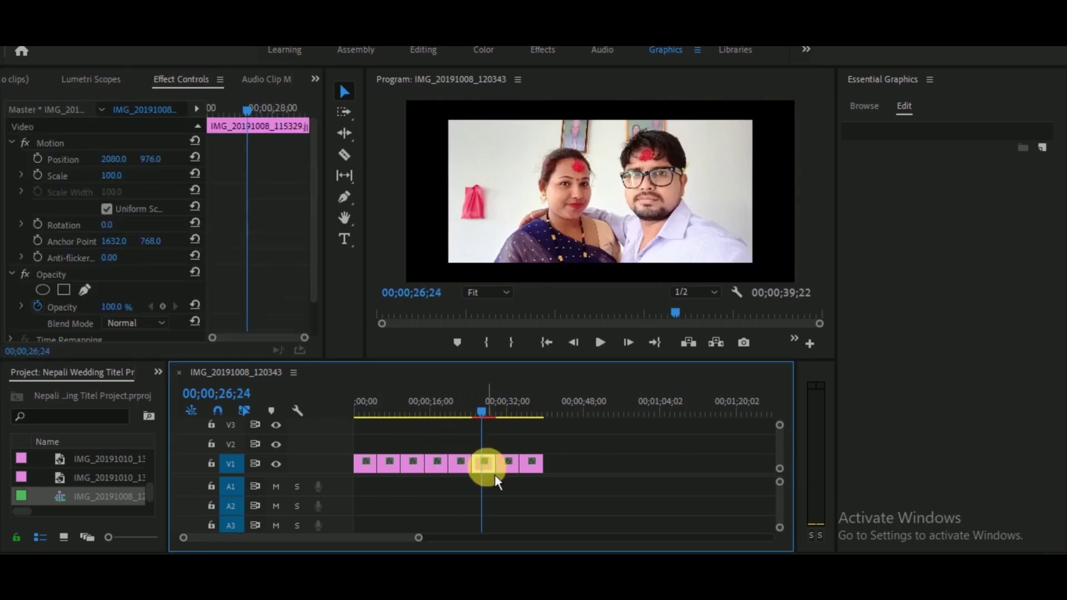
mouse_move(112, 175)
left_mouse_down()
mouse_move(139, 174)
mouse_move(124, 172)
left_mouse_up()
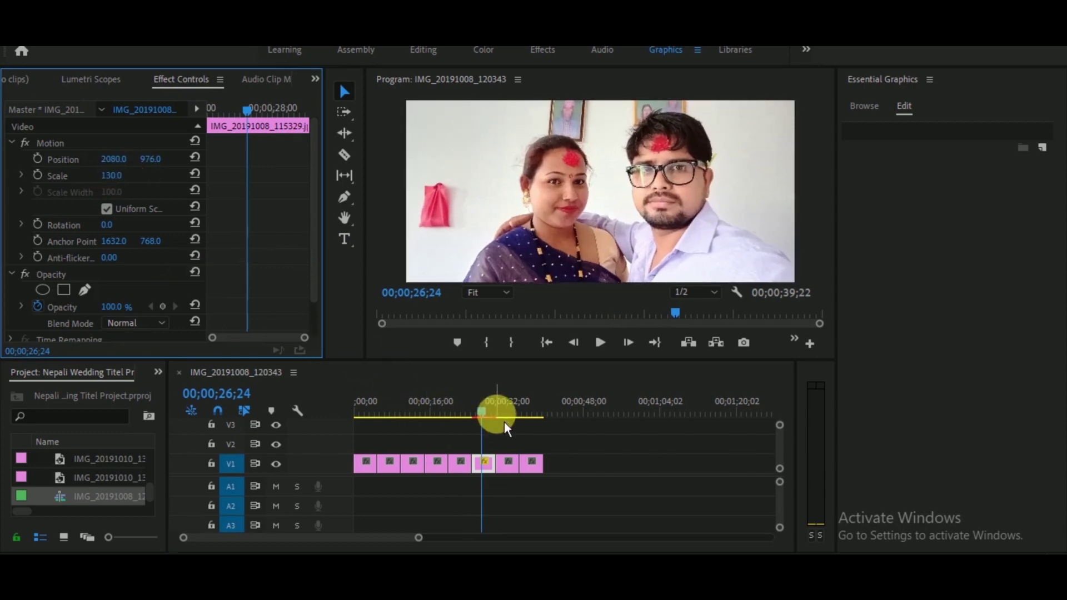
Step: Duplicate all the photo clips from V1 onto V2 directly above and hide the V2 track
left_click_drag(489, 421, 385, 479)
left_click_drag(422, 538, 309, 533)
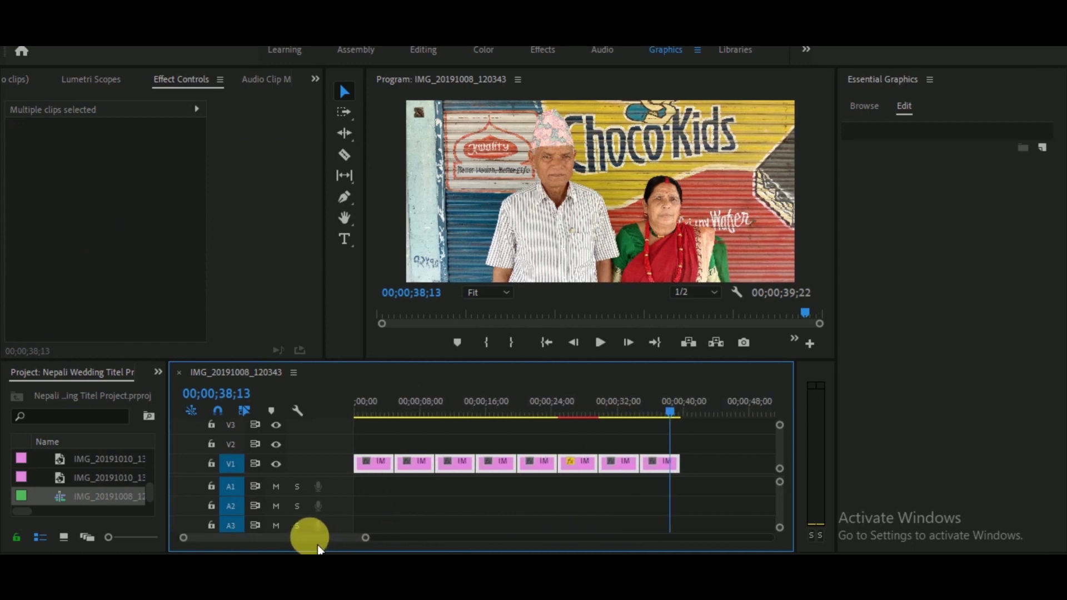
left_click_drag(381, 476, 387, 453)
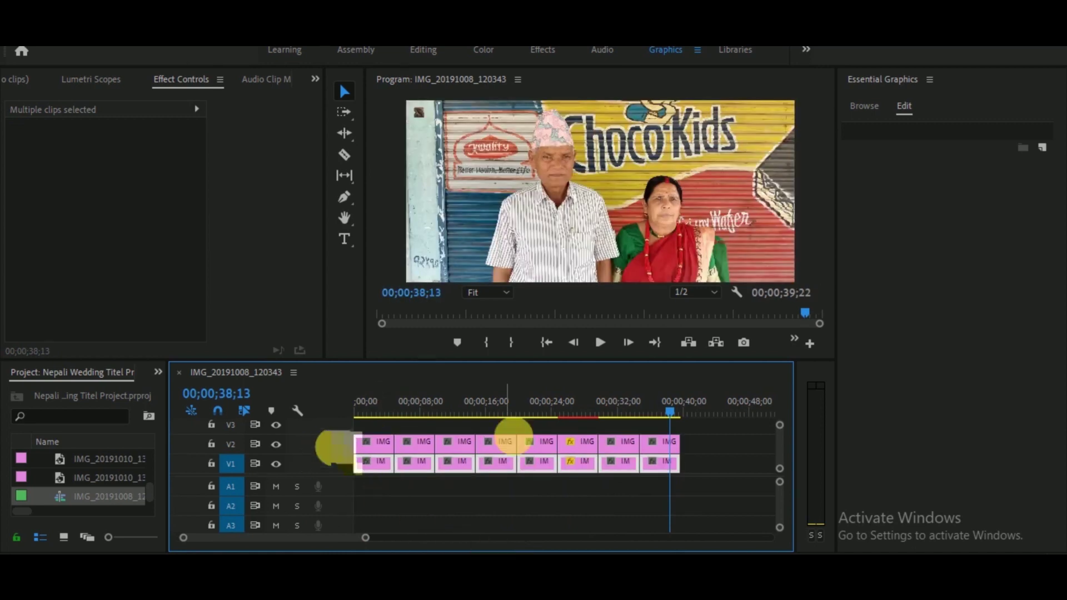
left_click(718, 446)
left_click_drag(692, 444, 376, 439)
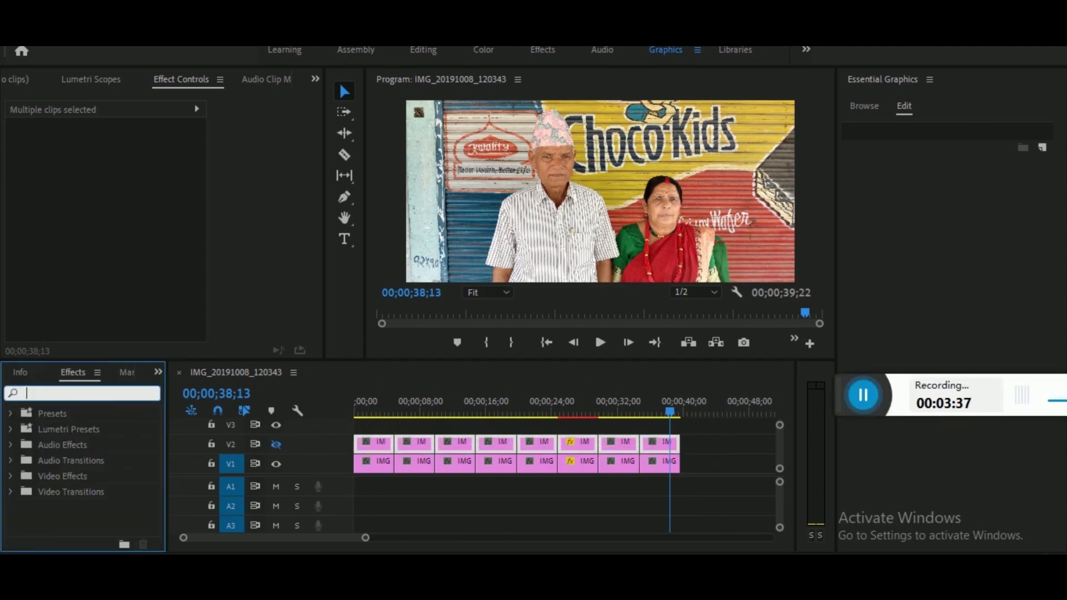
Step: Search the effects for "gau" and try to apply Gaussian Blur to the first clip on V1
type("g")
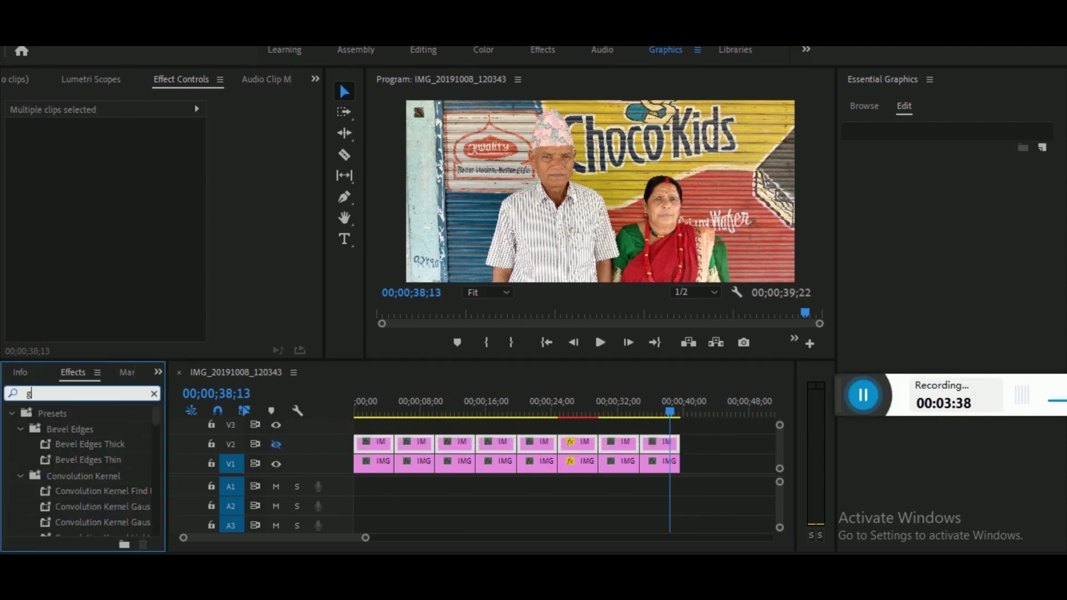
type("au")
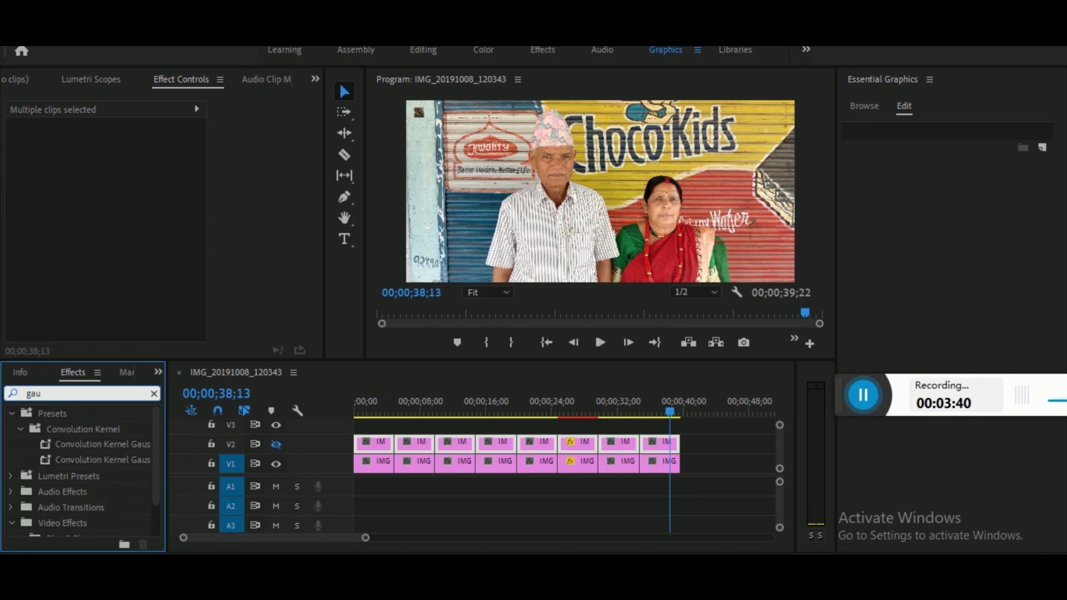
left_click_drag(156, 489, 156, 529)
left_click(89, 510)
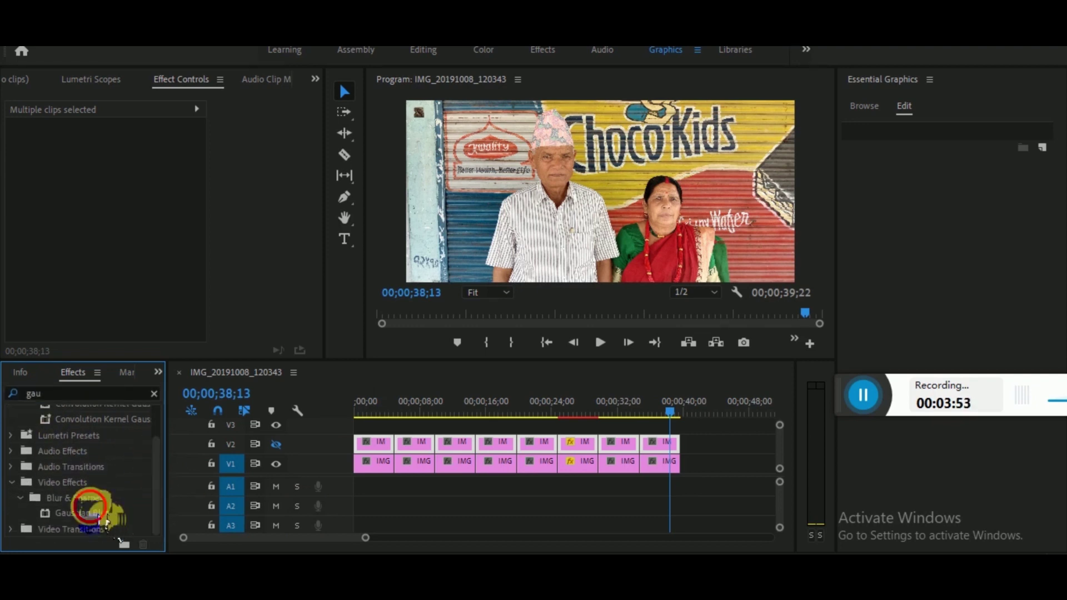
left_click_drag(89, 513, 379, 474)
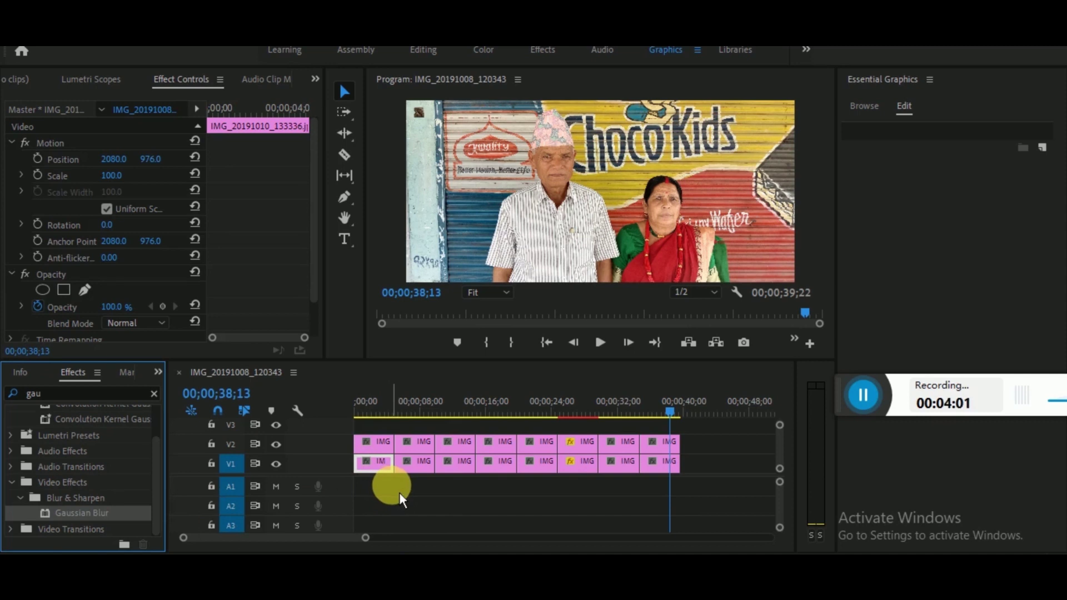
Step: Hide the V2 track's output and apply Gaussian Blur to the first photo clip on V1
left_click(718, 454)
left_click_drag(718, 448, 358, 447)
left_click(276, 445)
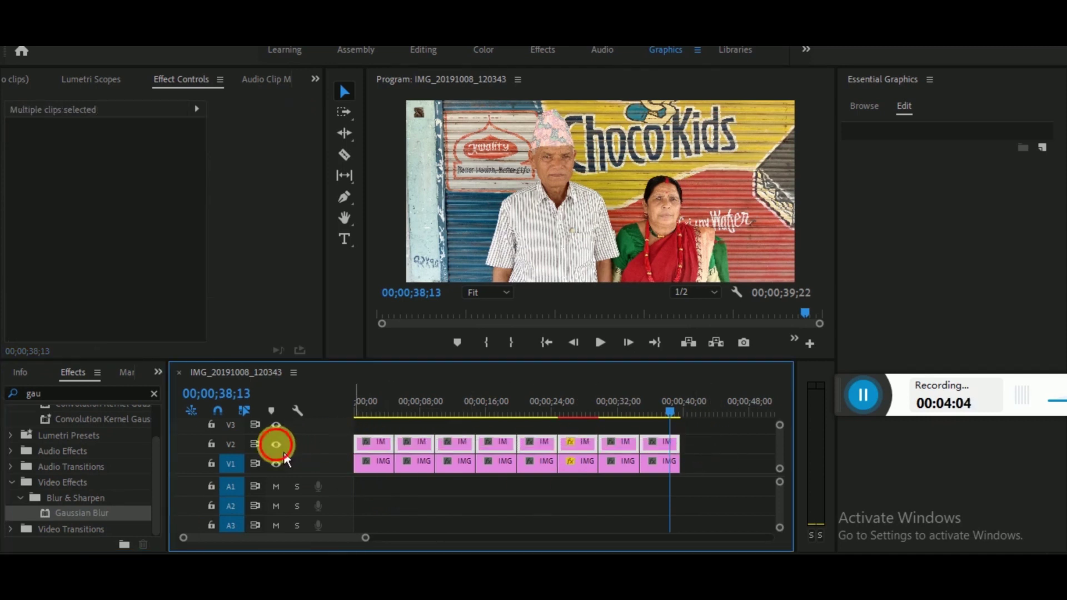
left_click(415, 496)
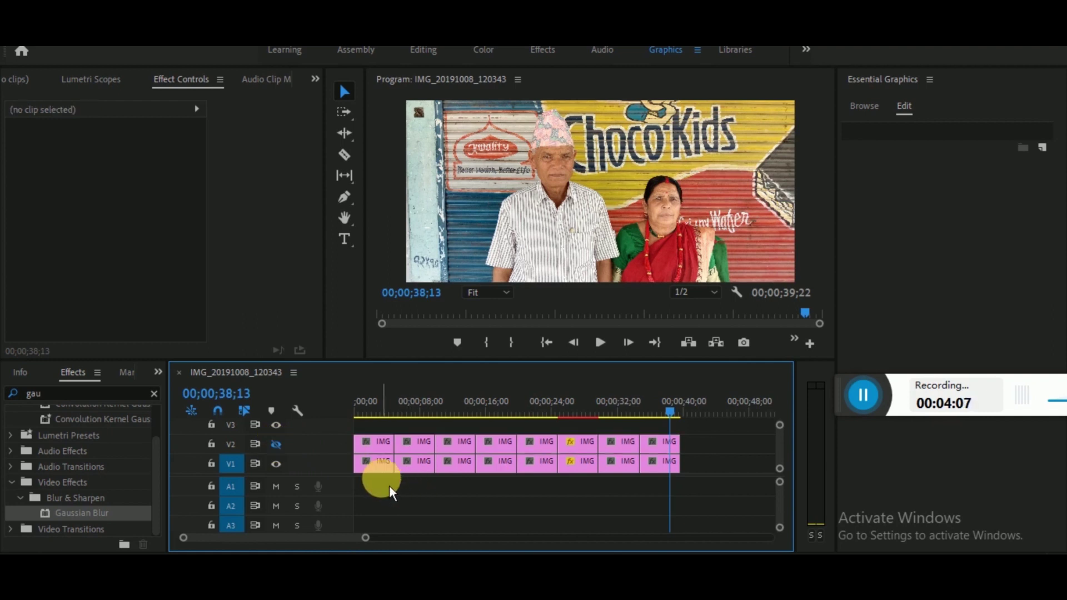
left_click_drag(78, 513, 373, 468)
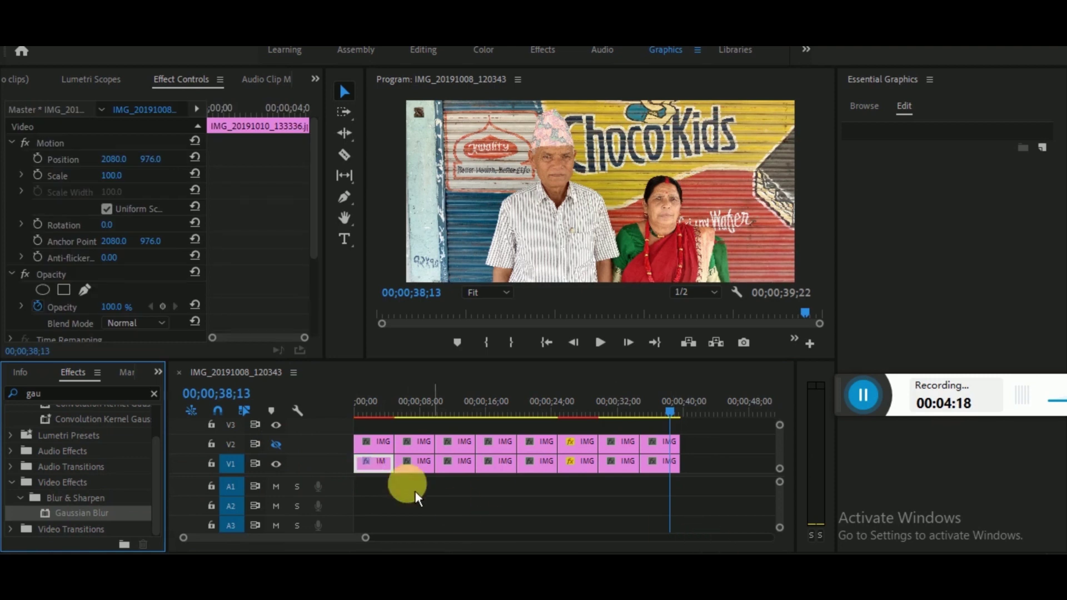
Step: Set the Gaussian Blur's Blurriness to 75 on the first V1 clip and move the playhead over that clip
scroll(144, 287, "down", 3)
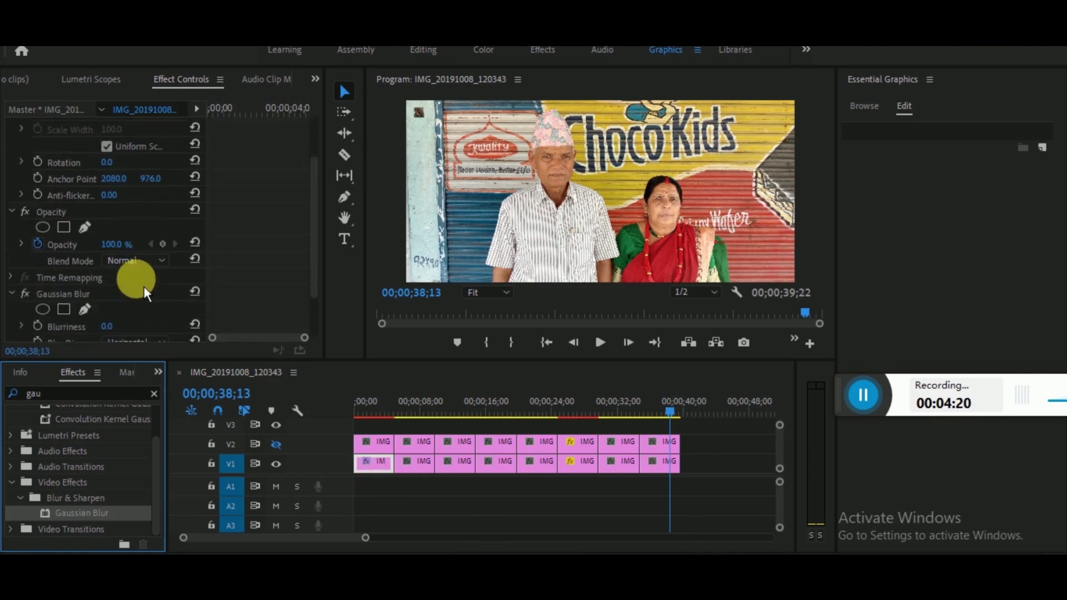
scroll(144, 286, "down", 2)
left_click(125, 270)
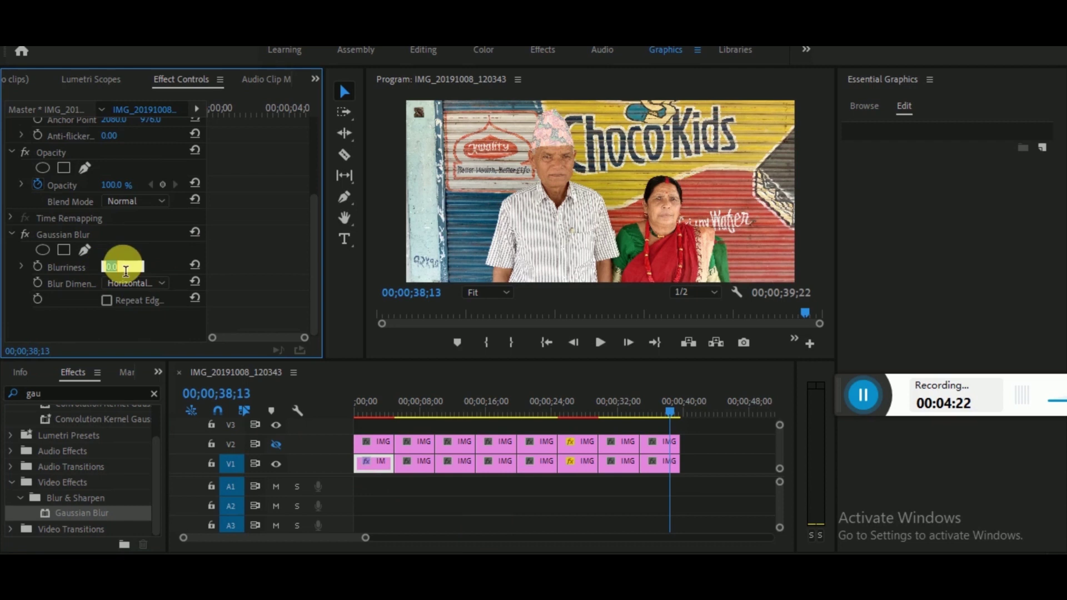
type("75")
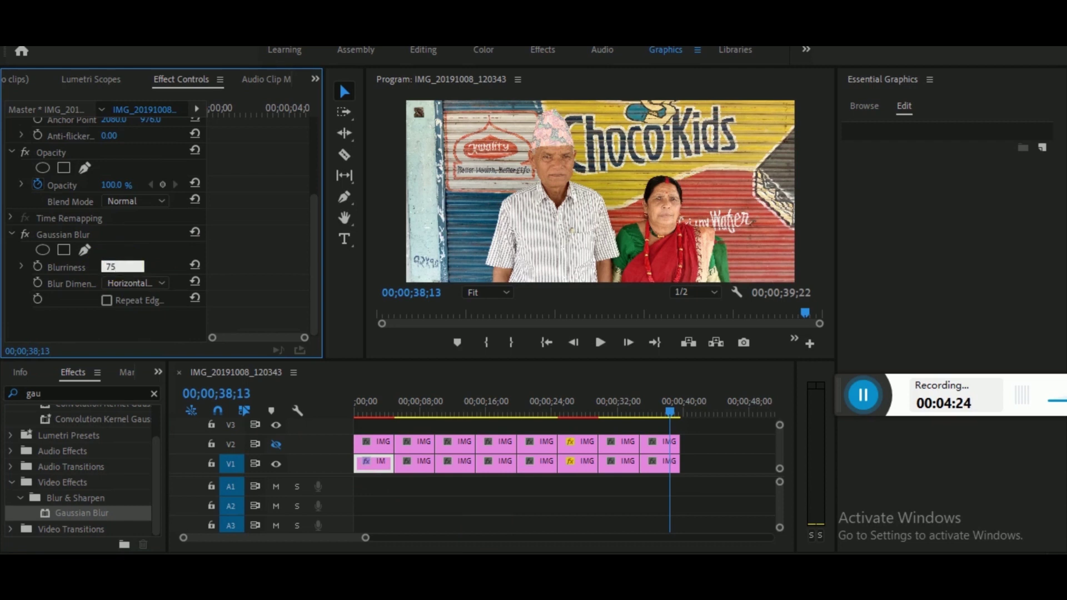
left_click(127, 266)
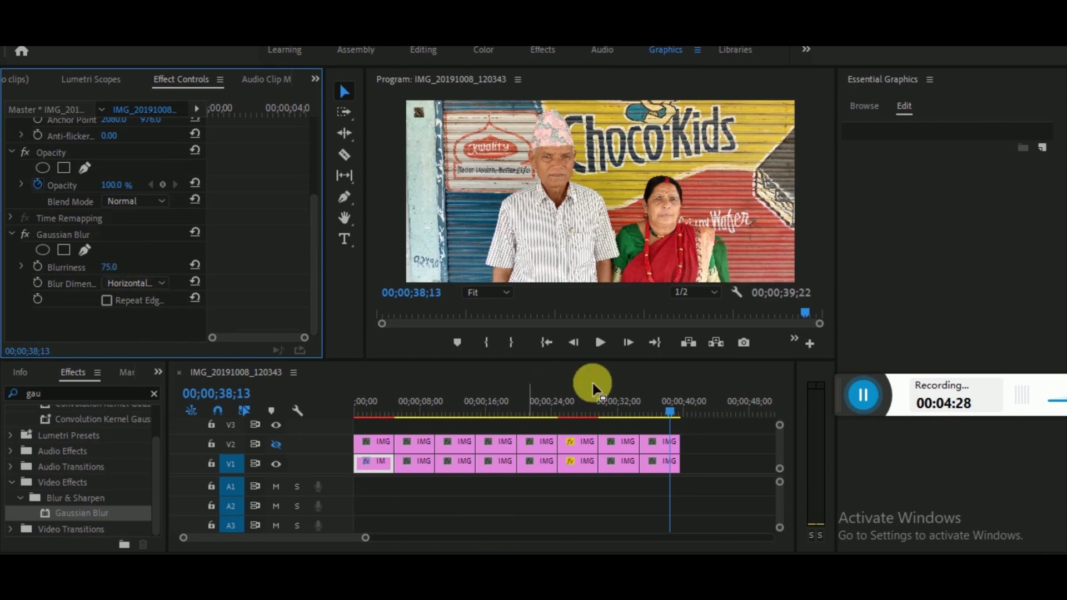
left_click_drag(672, 415, 371, 439)
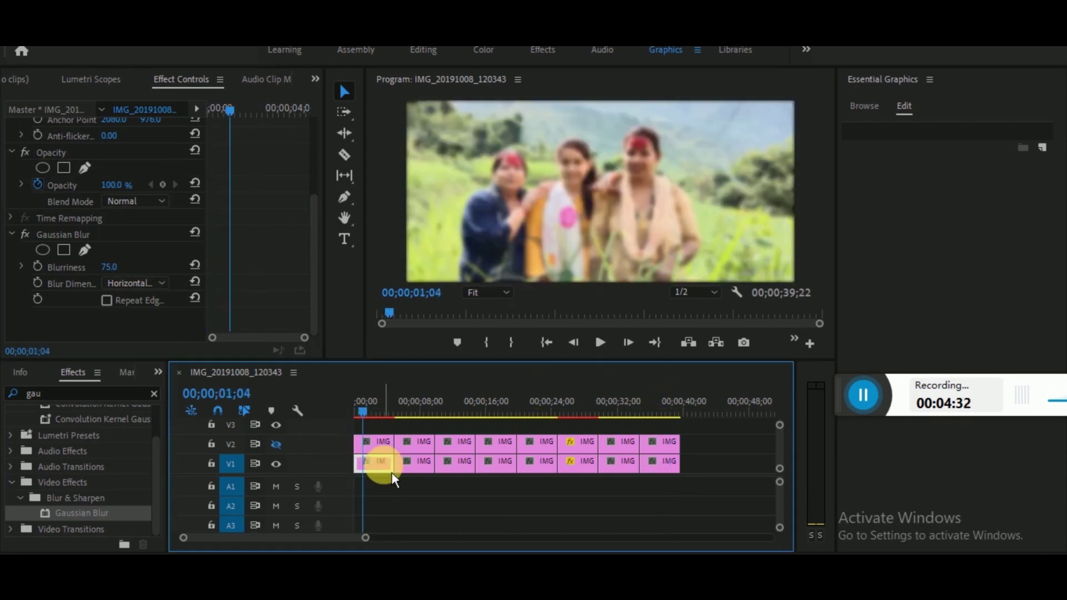
Step: Enable Repeat Edge Pixels for the first clip's Gaussian Blur, comparing the frame edges with it on and off
left_click(106, 300)
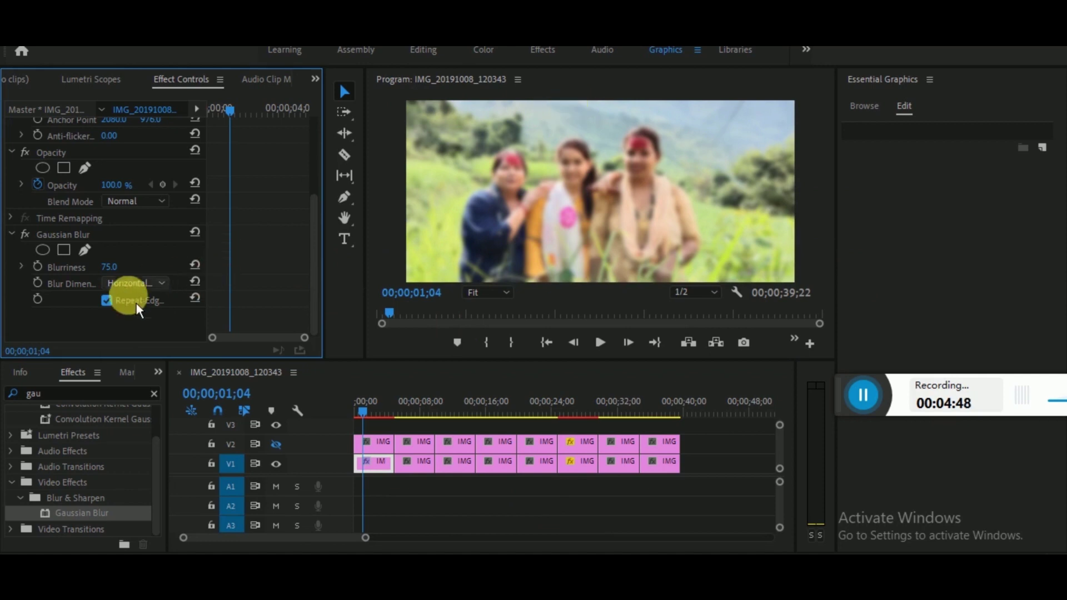
left_click(118, 305)
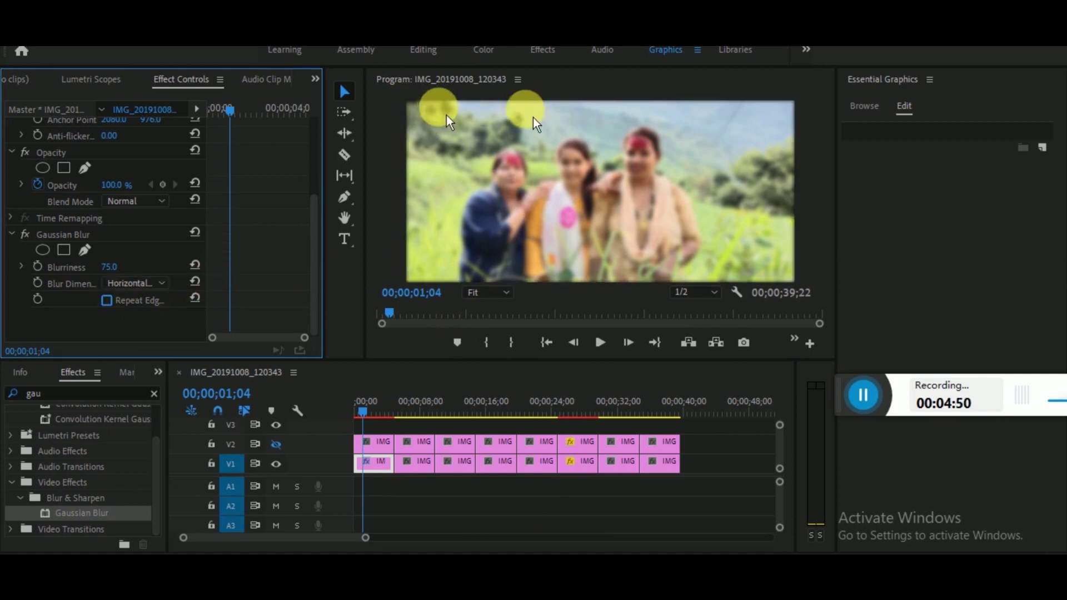
left_click(108, 304)
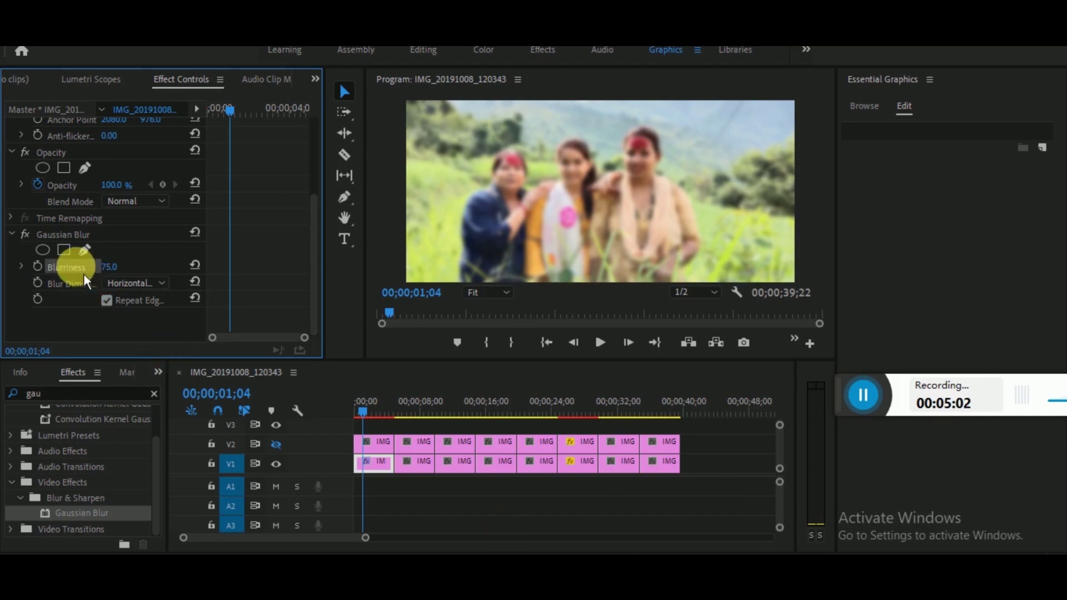
Step: Copy the Gaussian Blur effect from the first V1 clip and paste it onto all the remaining V1 clips
right_click(79, 235)
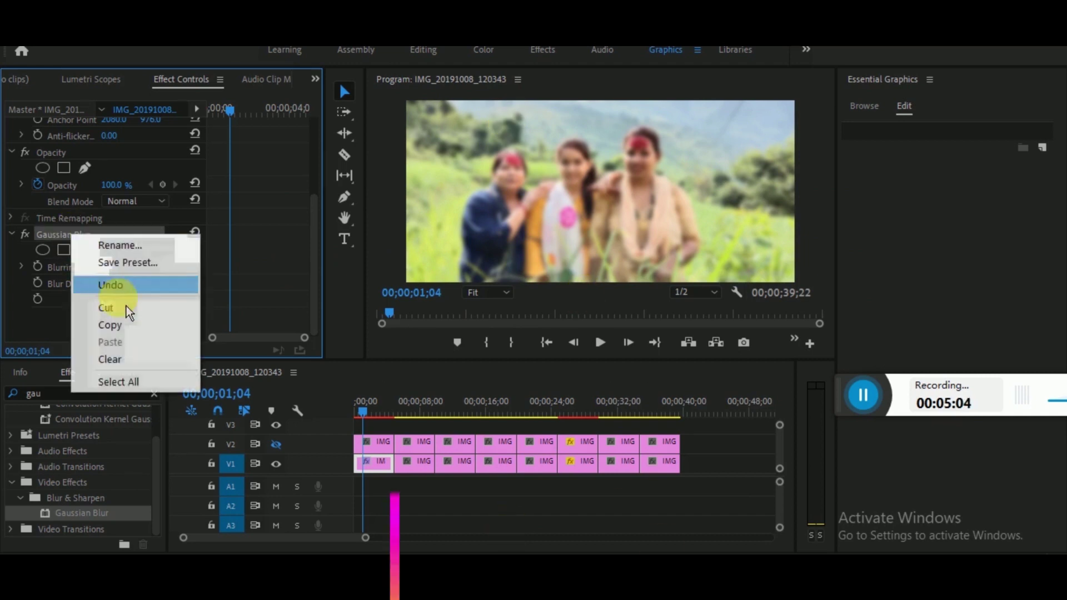
left_click(111, 325)
left_click(695, 469)
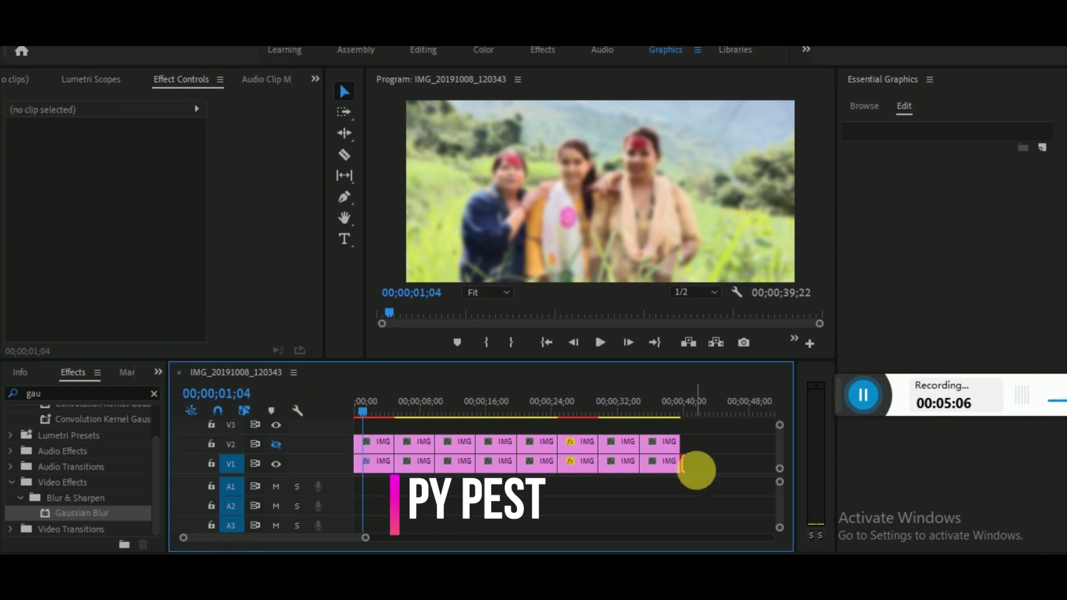
left_click_drag(702, 466, 415, 473)
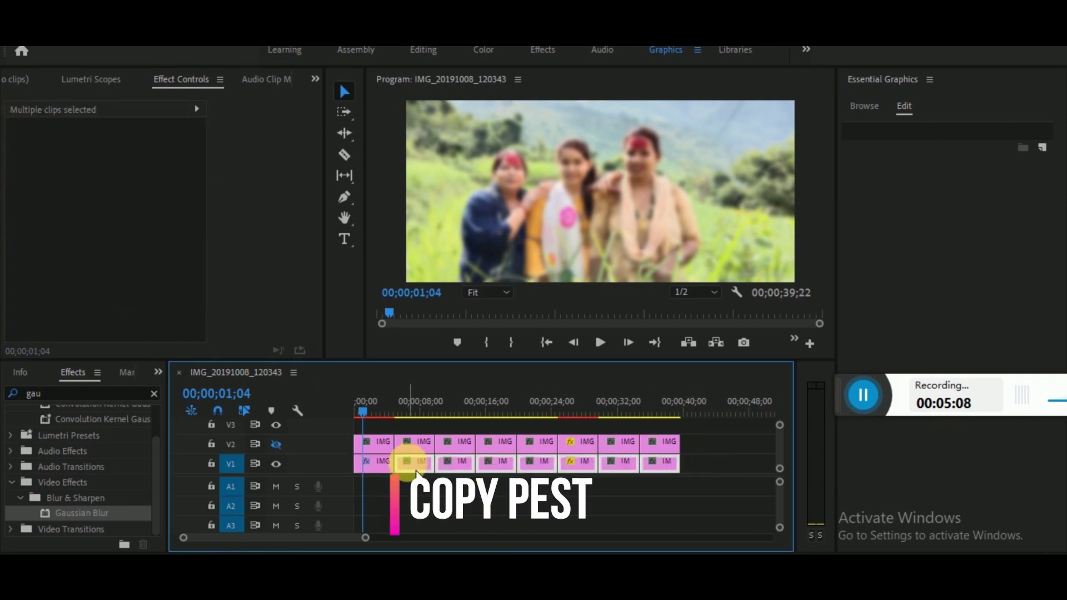
right_click(416, 472)
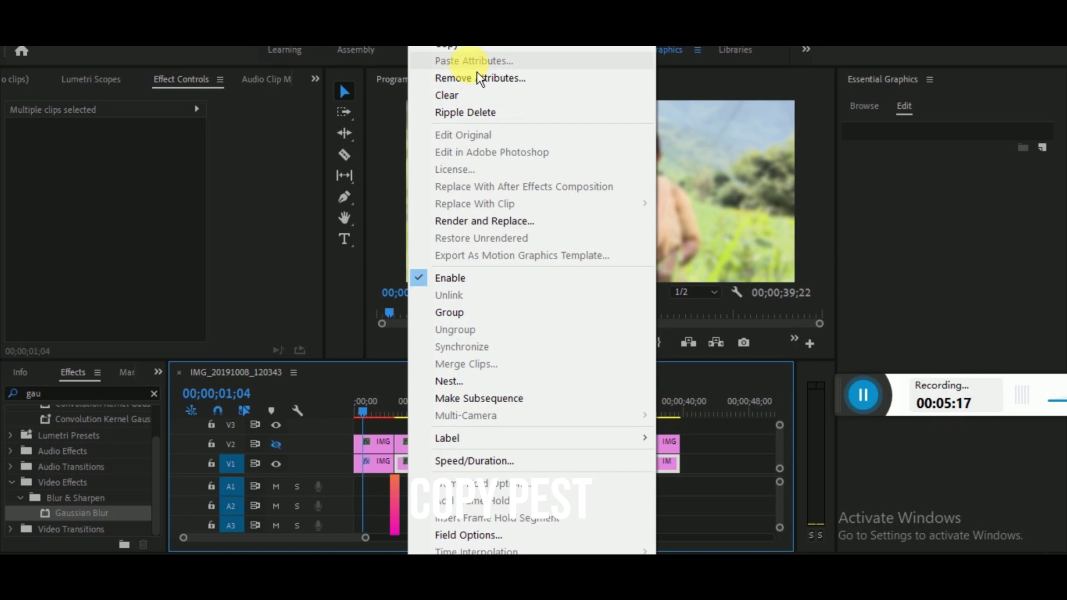
left_click(722, 458)
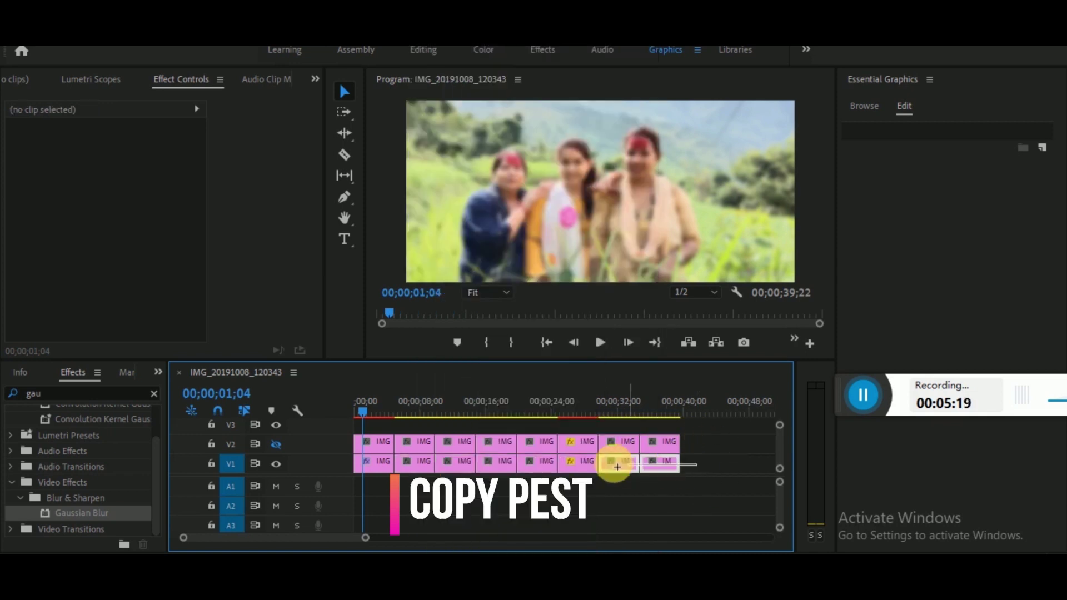
key("ctrl+v")
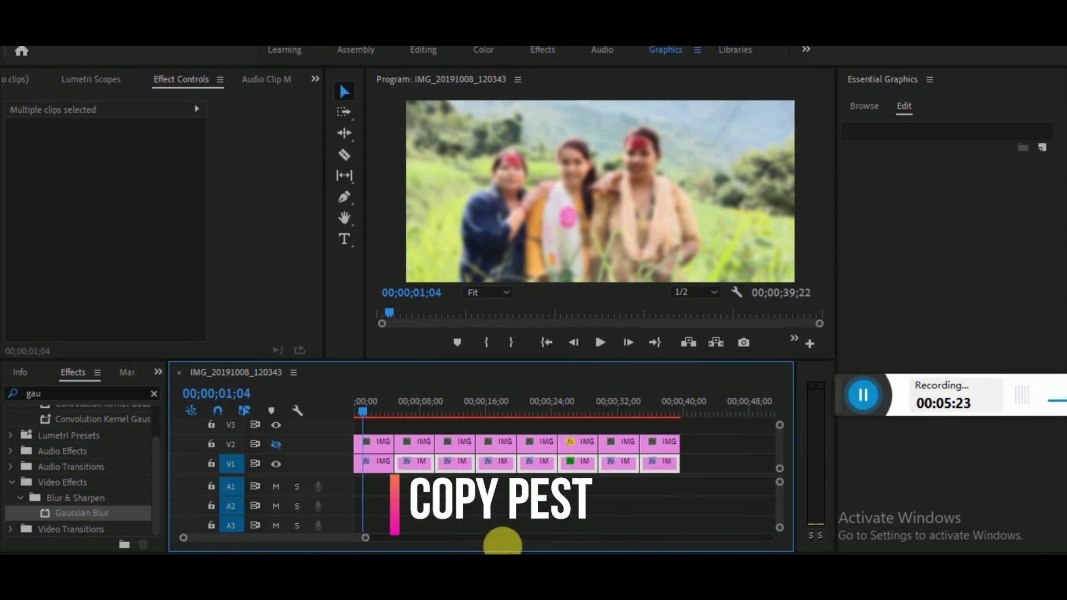
Step: Scrub through the sequence to check the blurred V1 clips and turn the V2 track's output back on
left_click_drag(376, 419, 688, 442)
left_click_drag(593, 459, 410, 461)
left_click(275, 444)
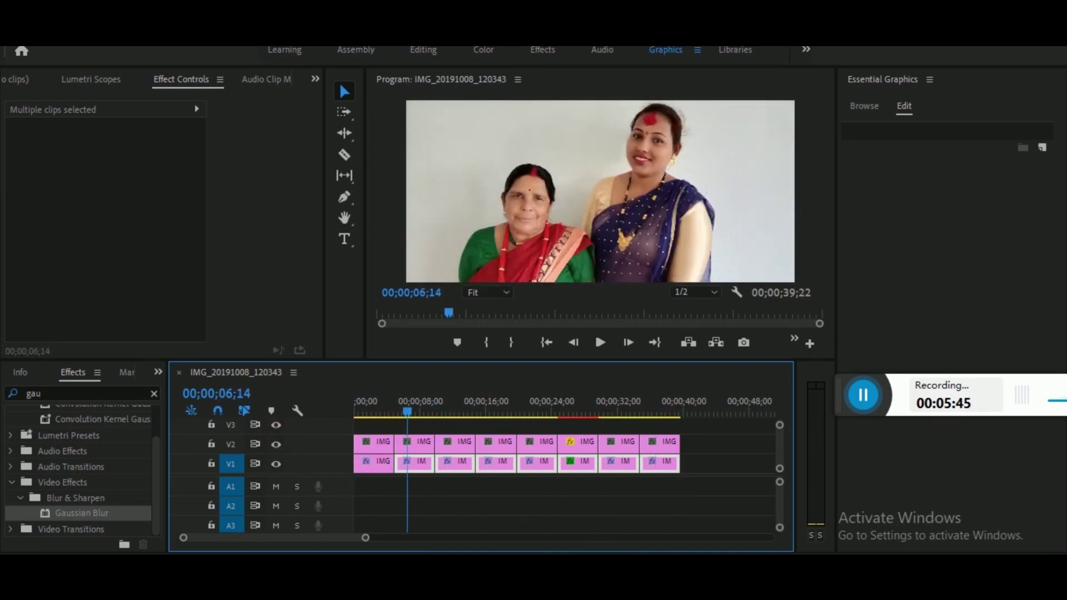
Step: Animate Scale on the first V2 clip, with a starting keyframe of 62.2 at 00;00;00;00
left_click(373, 441)
left_click(37, 176)
left_click_drag(416, 419, 374, 420)
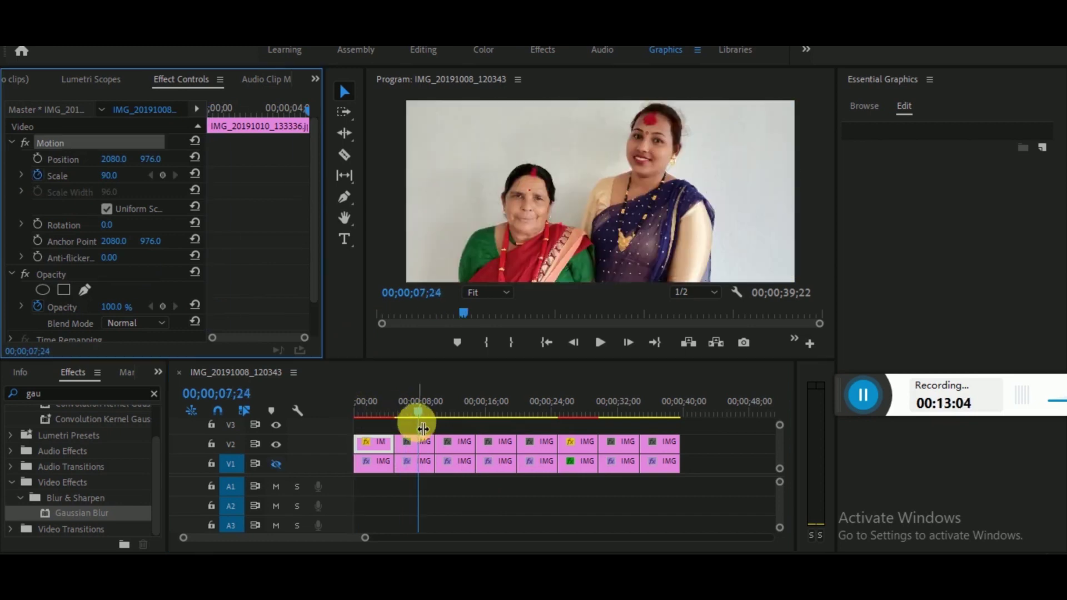
left_click_drag(424, 428, 347, 423)
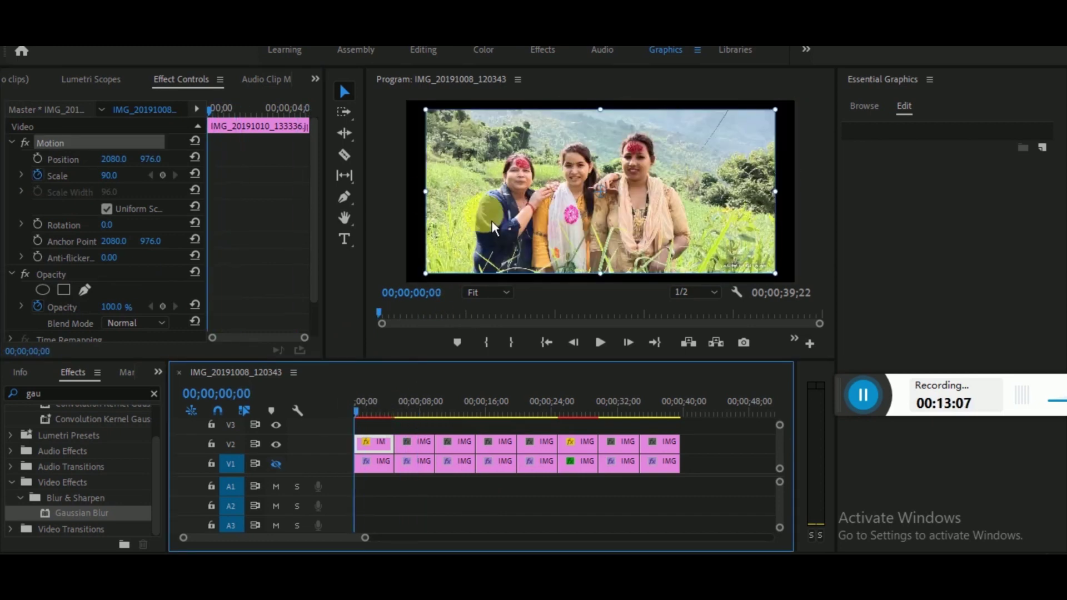
left_click_drag(426, 191, 487, 200)
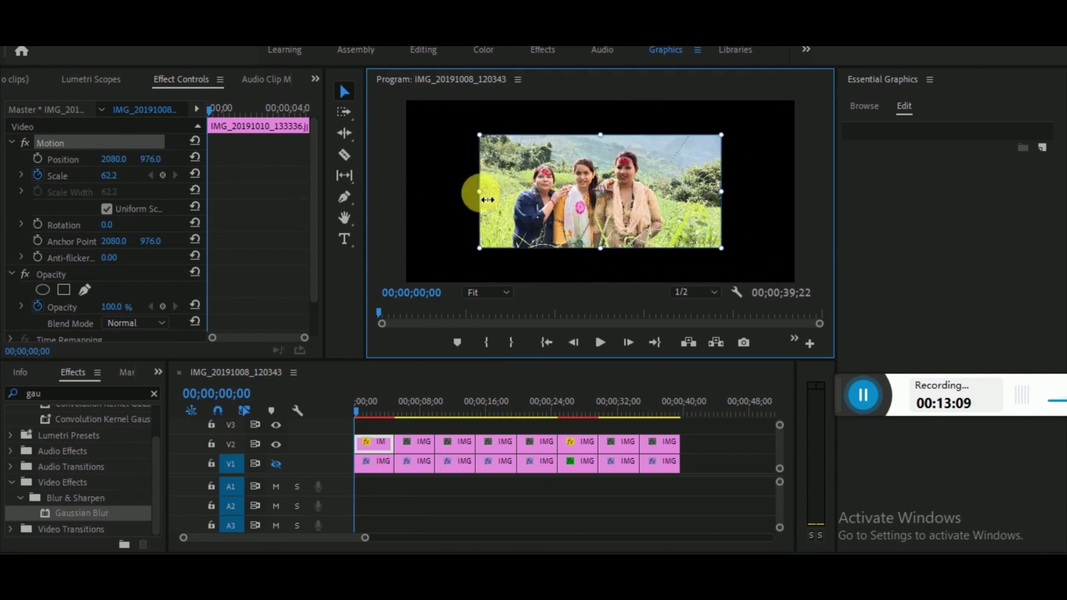
Step: Add a Scale keyframe of 90 at 00;00;03;28 on the first V2 clip and play back the zoom
left_click_drag(219, 119, 300, 121)
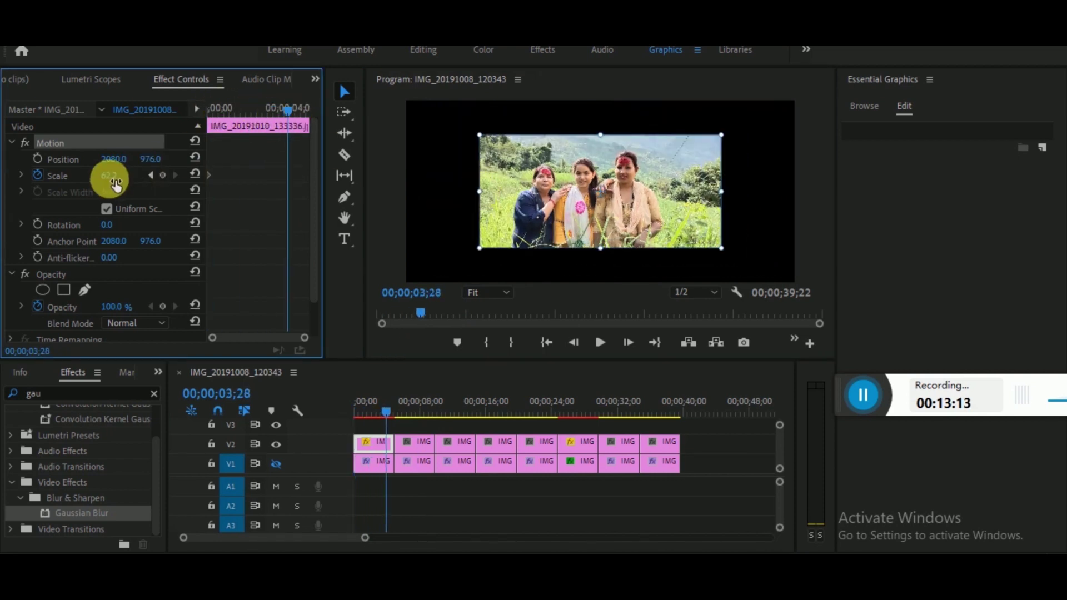
type("90")
key("Return")
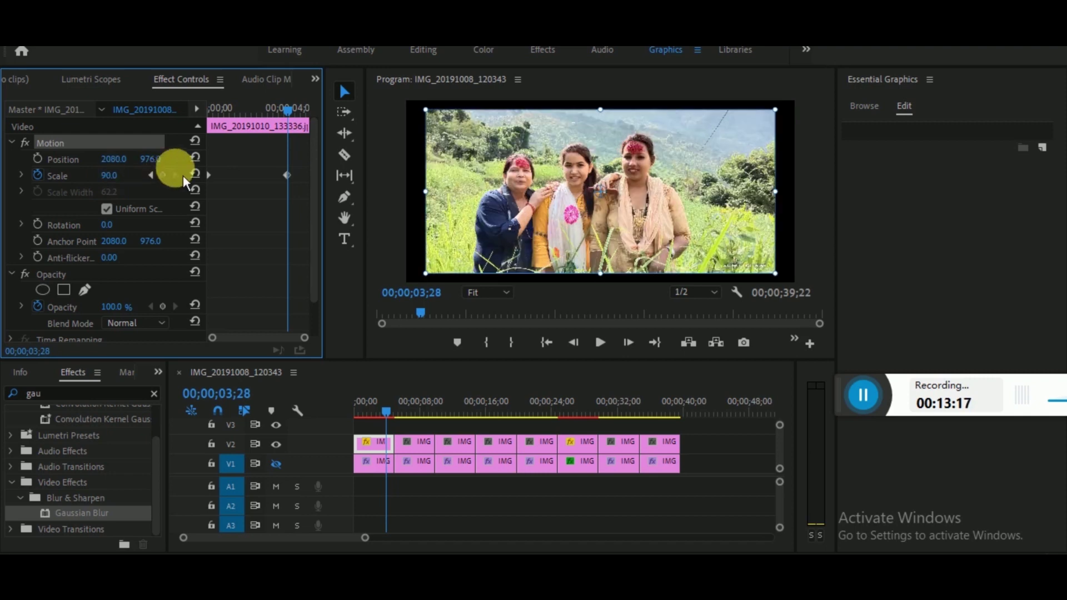
left_click_drag(298, 115, 202, 134)
key("space")
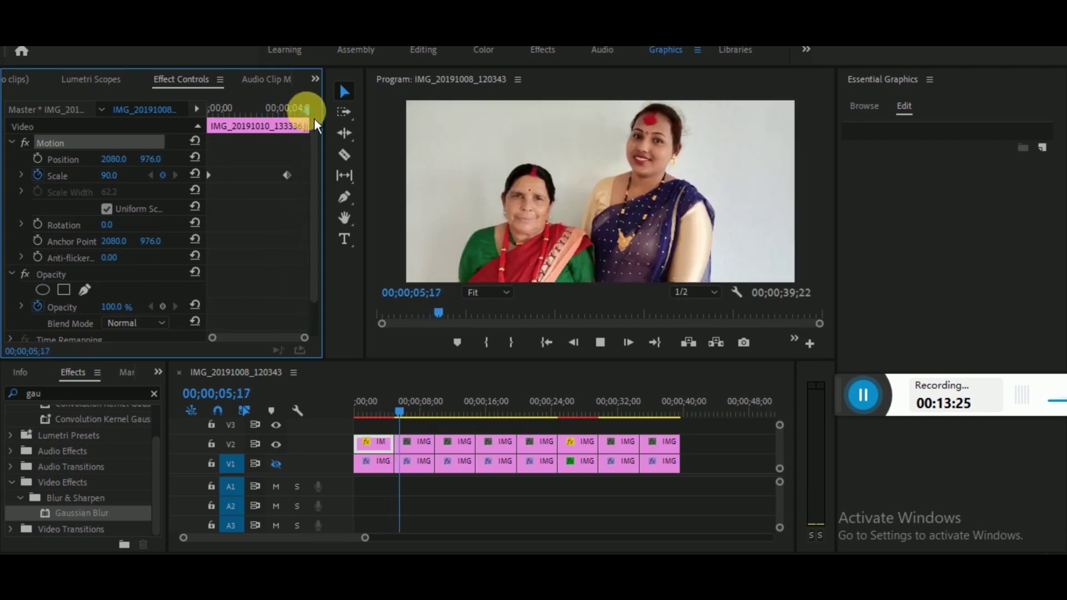
left_click_drag(315, 117, 307, 155)
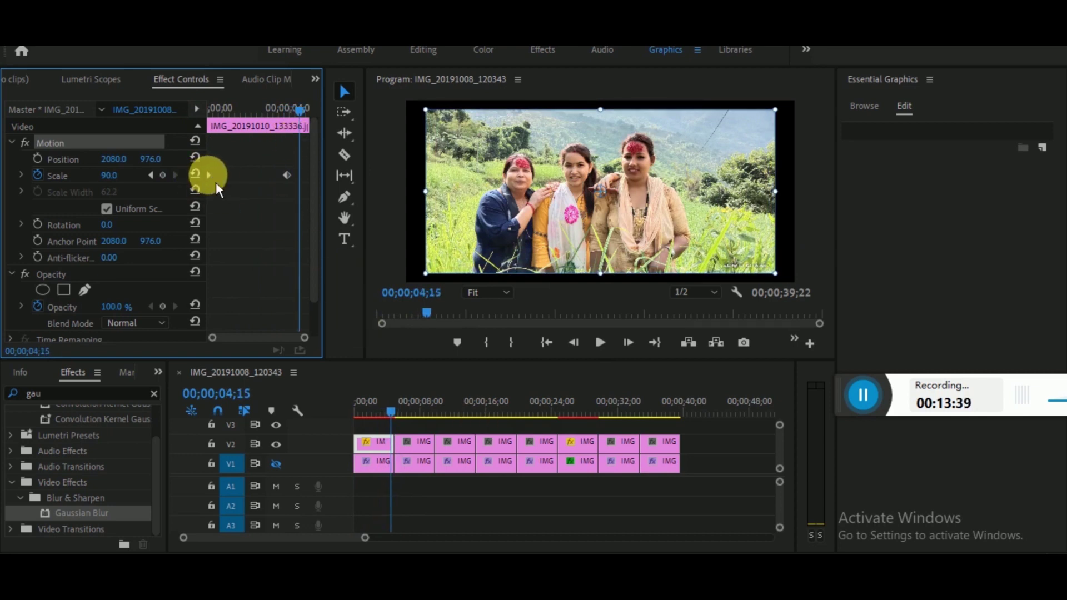
Step: Apply Ease Out to both Scale keyframes of the first V2 clip and scrub through the eased zoom
right_click(209, 175)
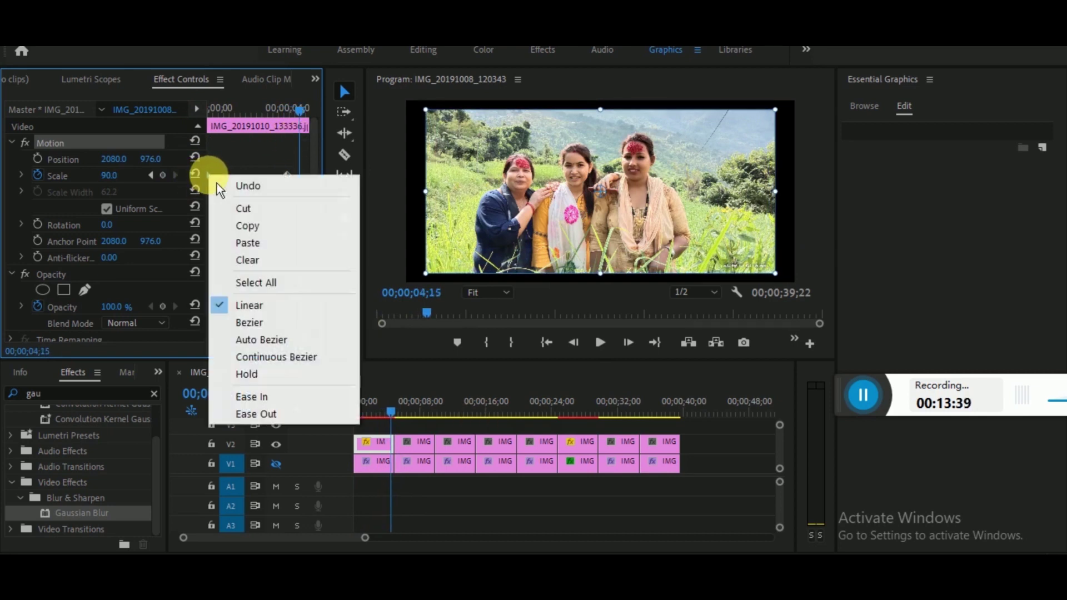
left_click(274, 414)
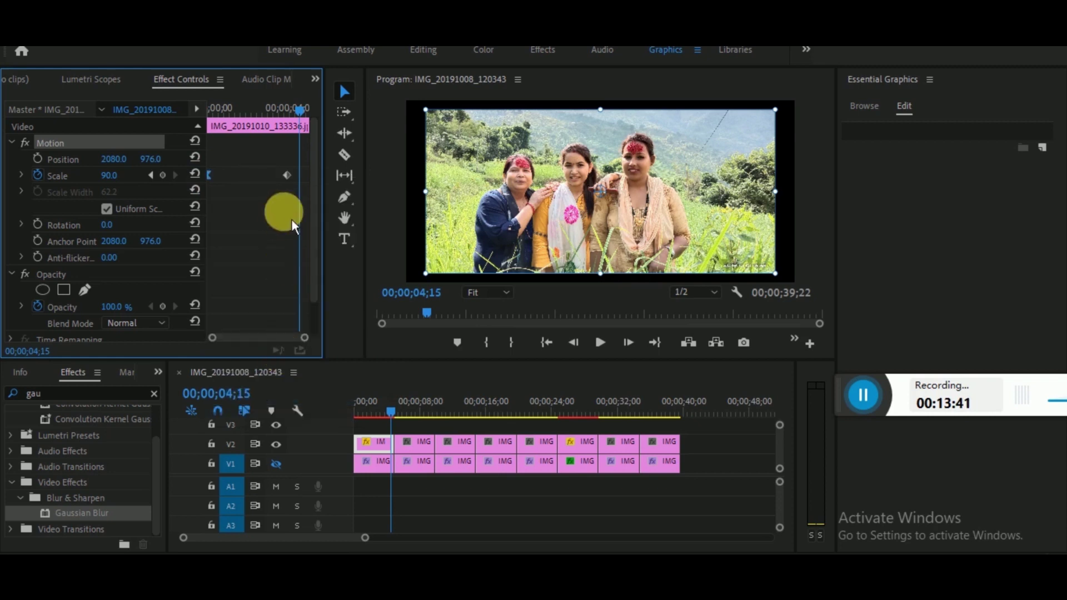
right_click(287, 175)
left_click(340, 414)
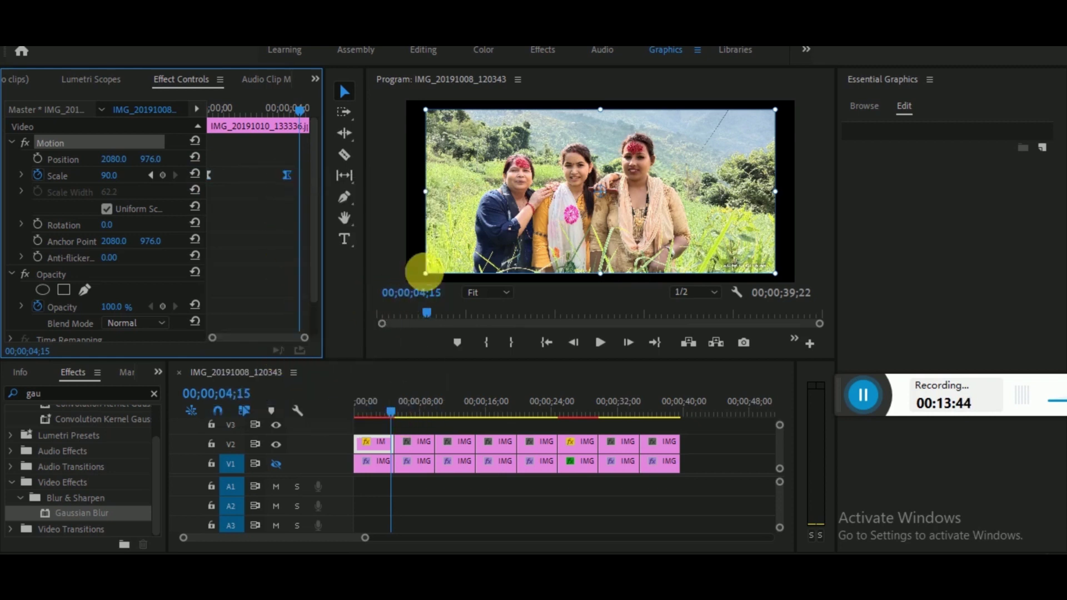
mouse_move(388, 415)
left_mouse_down()
mouse_move(358, 419)
mouse_move(393, 422)
left_mouse_up()
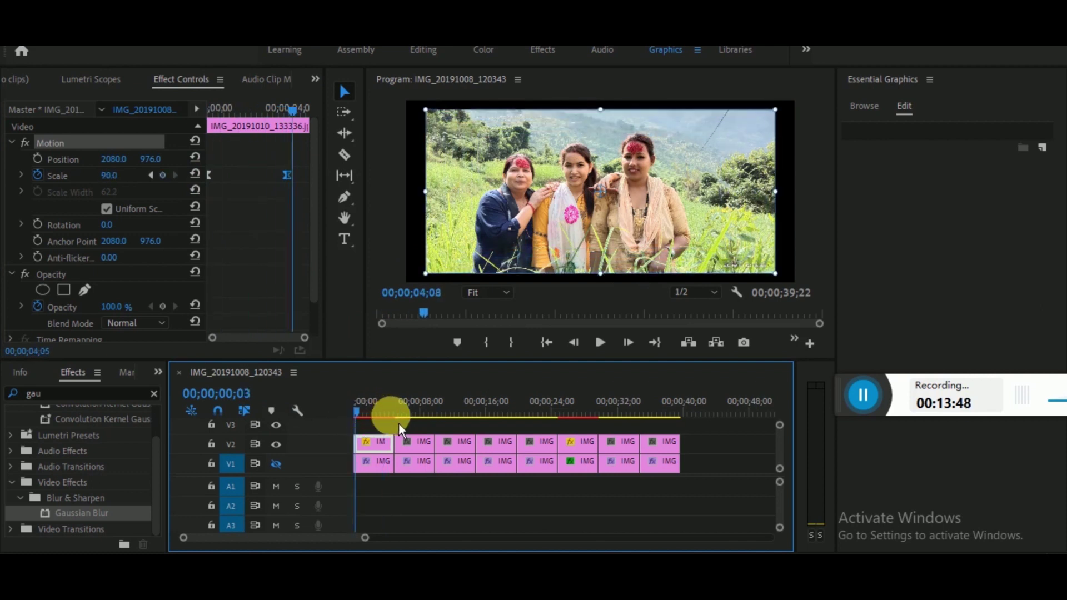
Step: Copy the first V2 clip's Motion settings onto all the remaining V2 clips and scrub through the sequence
right_click(79, 146)
left_click(128, 238)
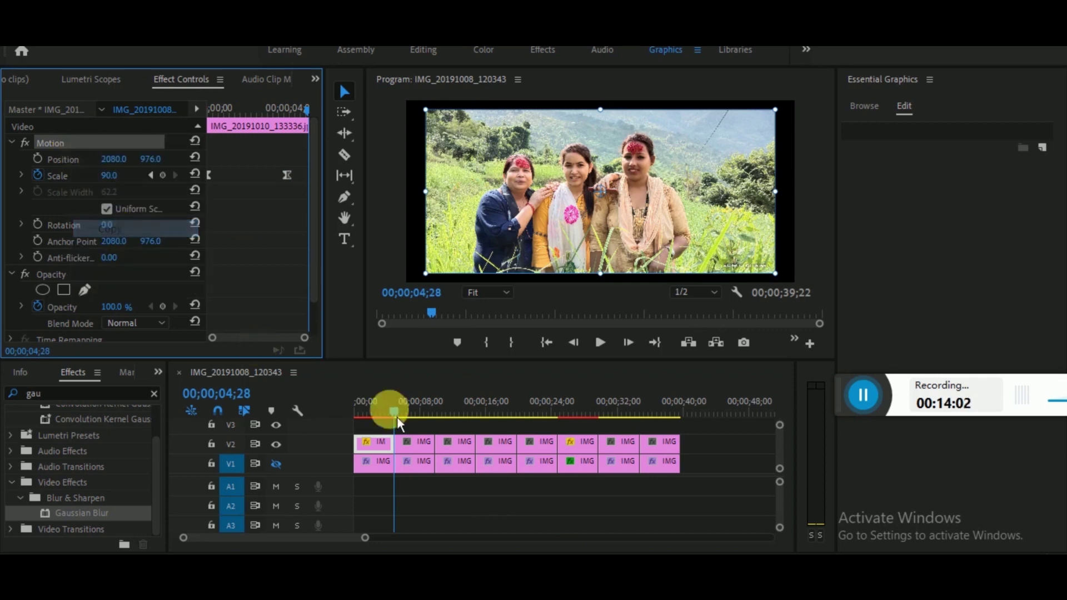
left_click_drag(707, 440, 422, 448)
key("ctrl+v")
left_click_drag(404, 421, 681, 439)
left_click_drag(532, 439, 360, 452)
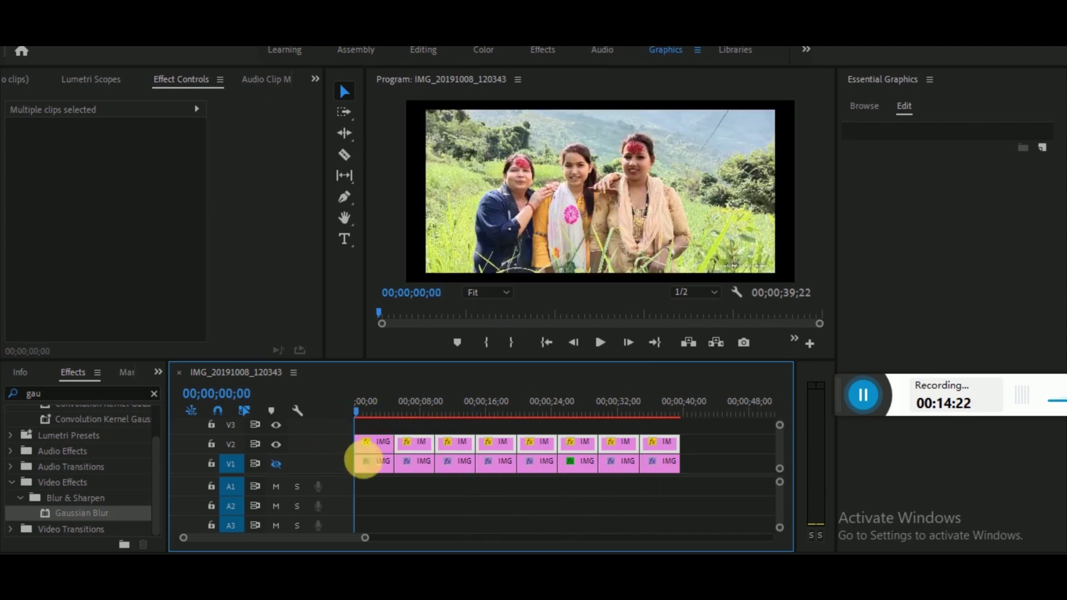
Step: Select the first V2 clip and clear the current effects search
left_click(381, 443)
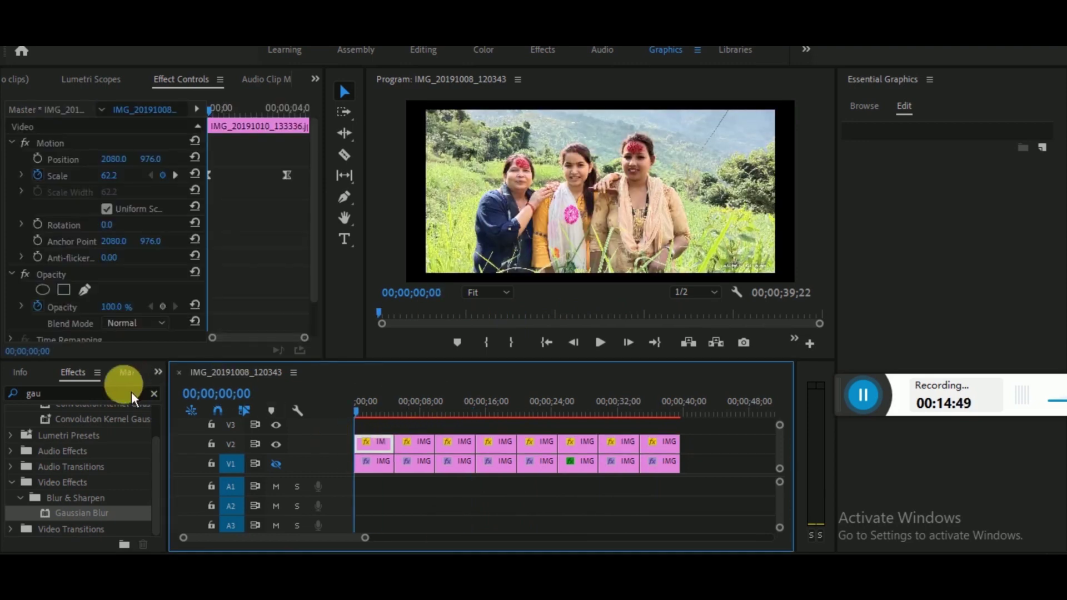
left_click(154, 394)
left_click(107, 395)
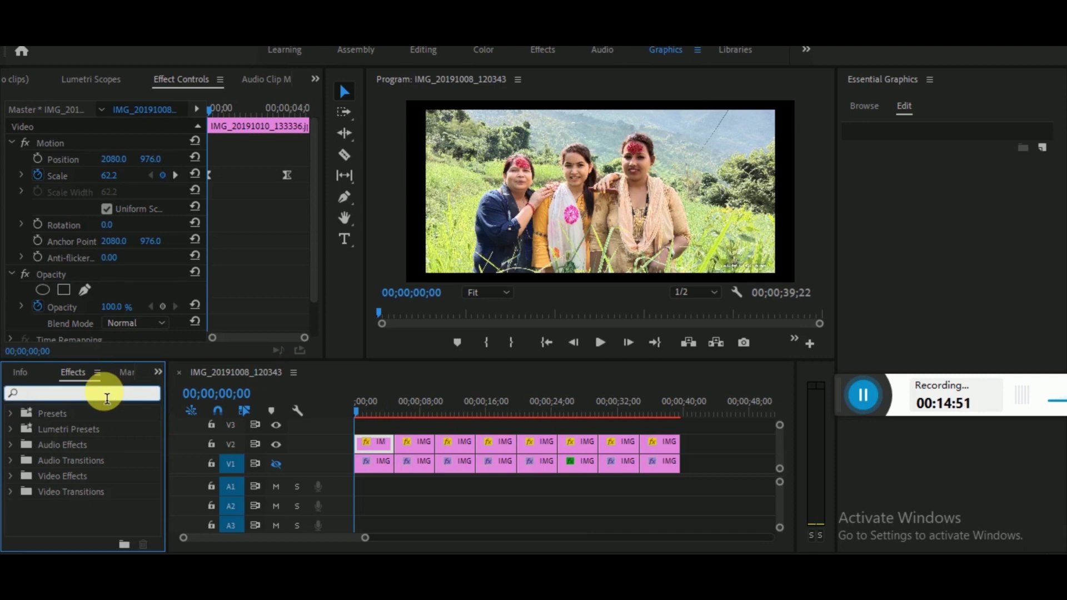
type("sad")
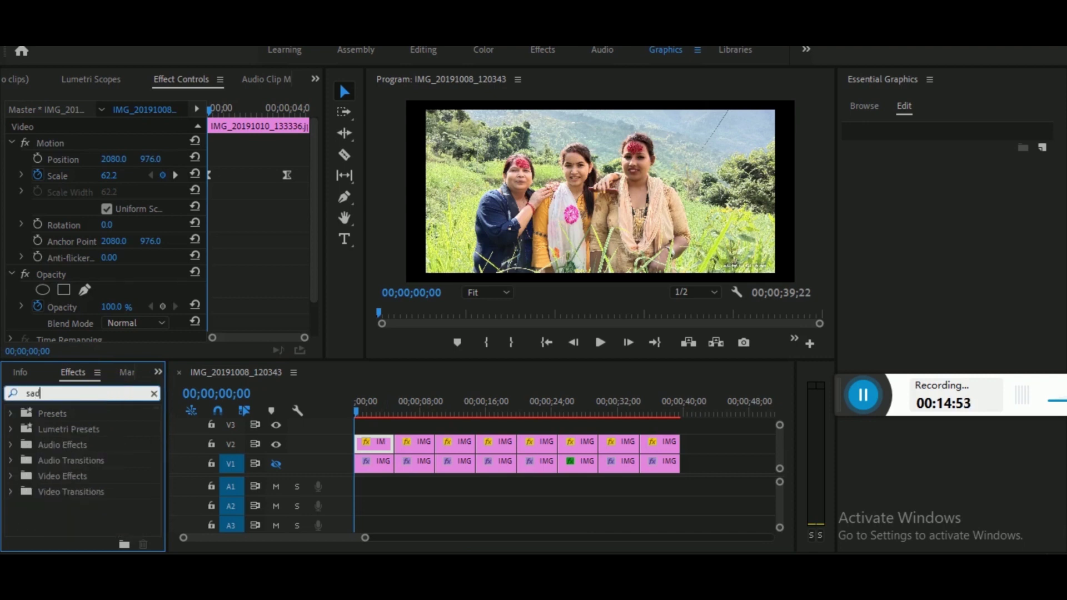
key("BackSpace")
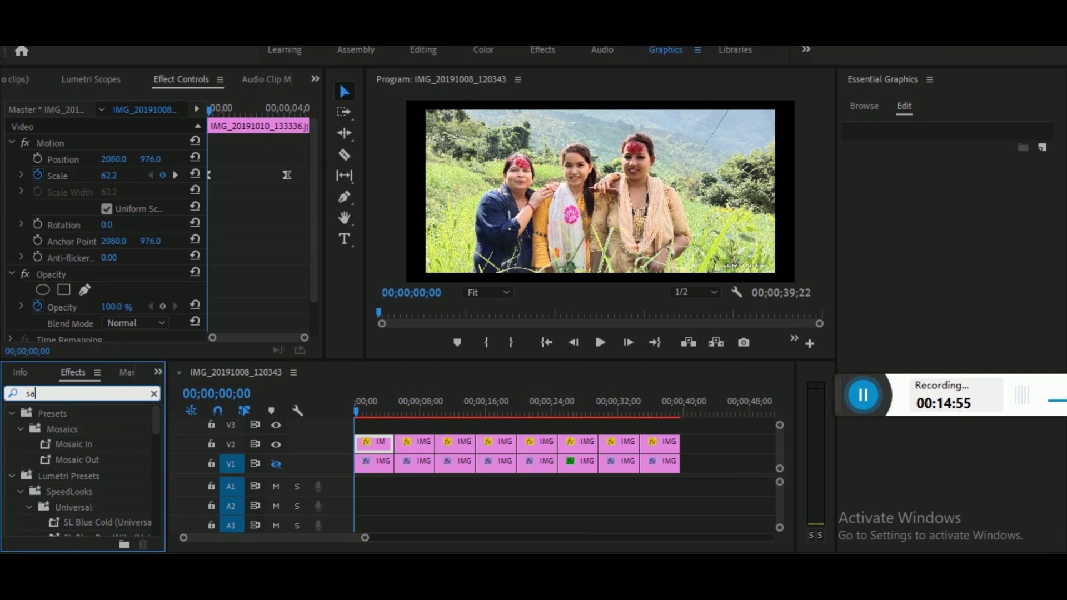
scroll(131, 505, "down", 5)
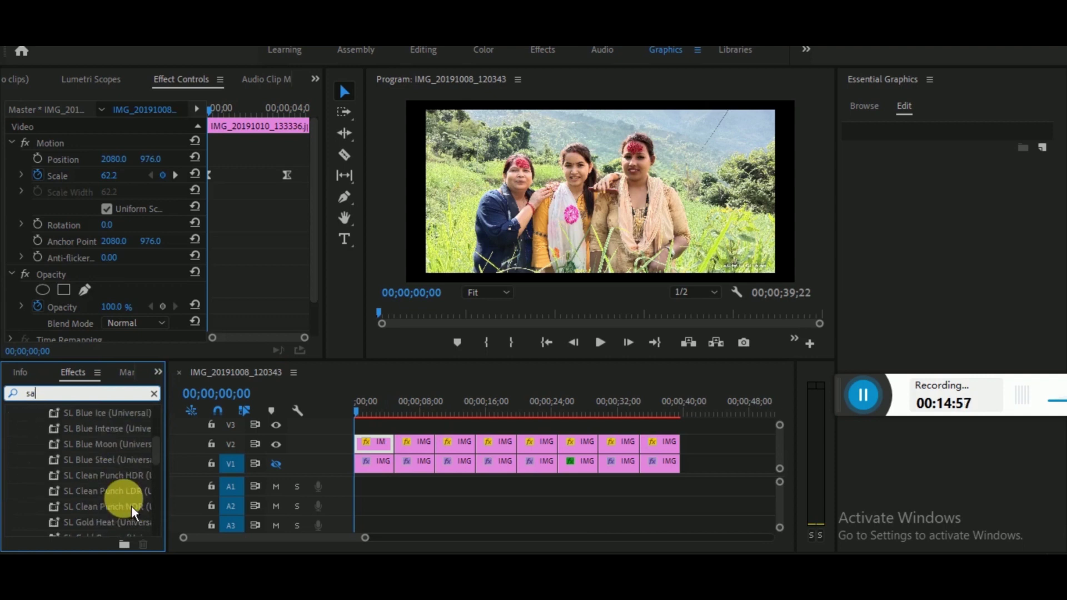
scroll(132, 506, "down", 8)
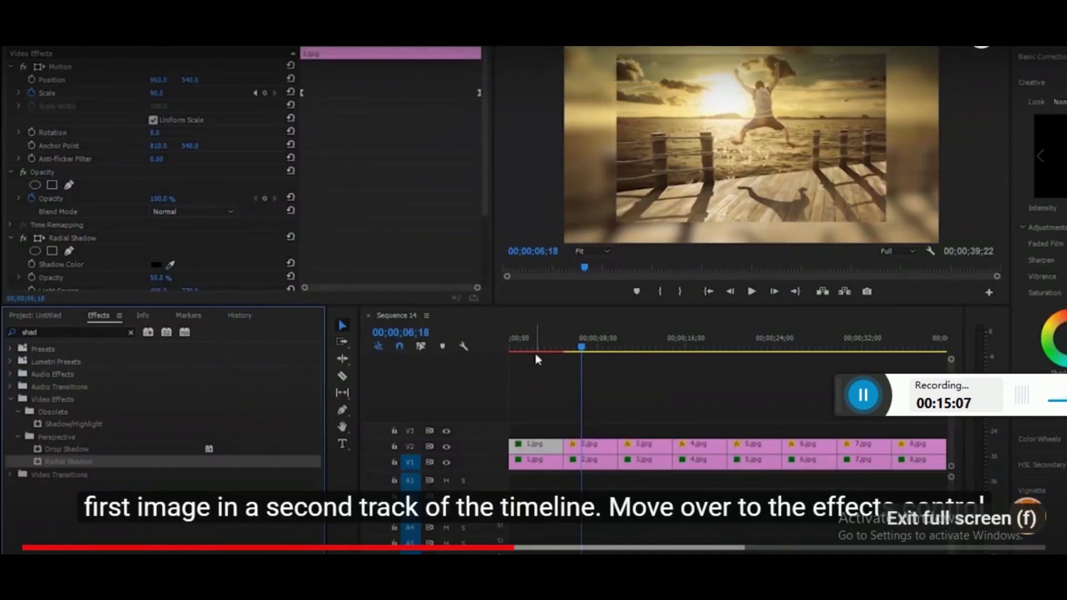
left_click(1027, 576)
left_click(556, 584)
key("BackSpace")
type("ha")
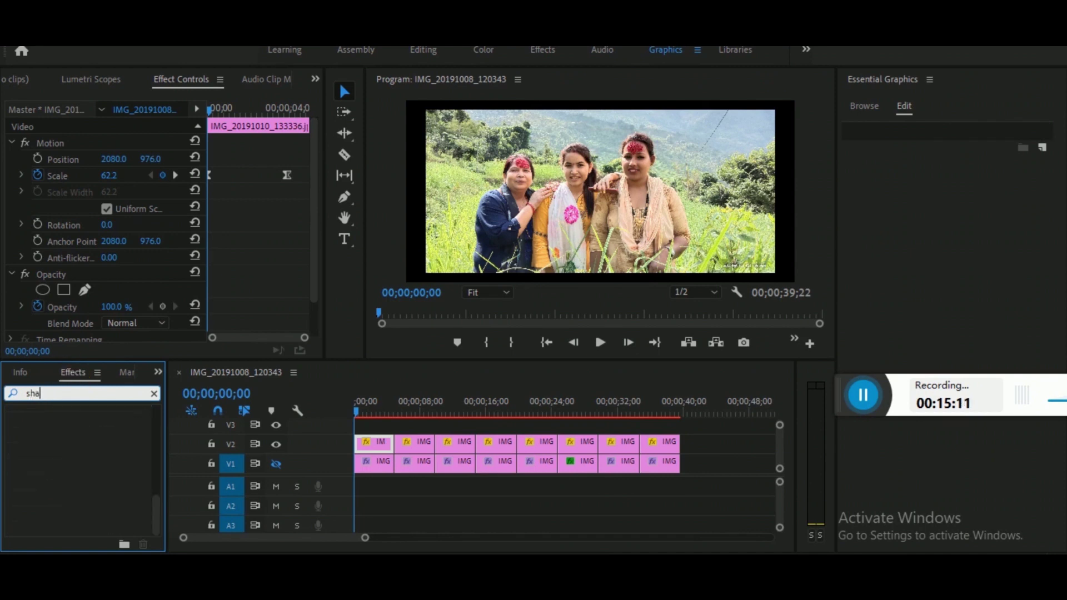
key("BackSpace")
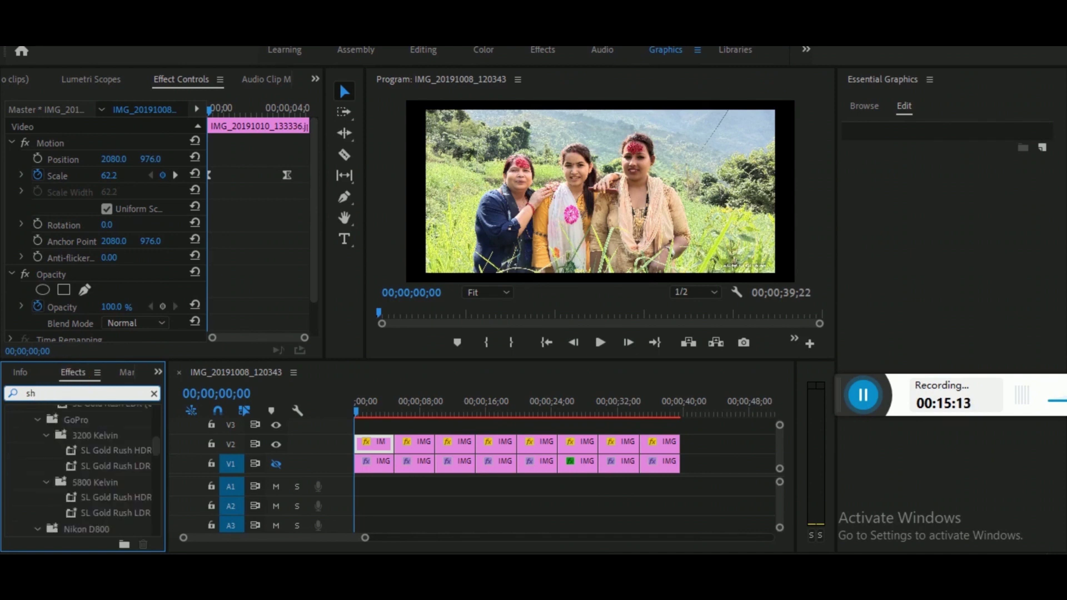
key("BackSpace")
type("ad")
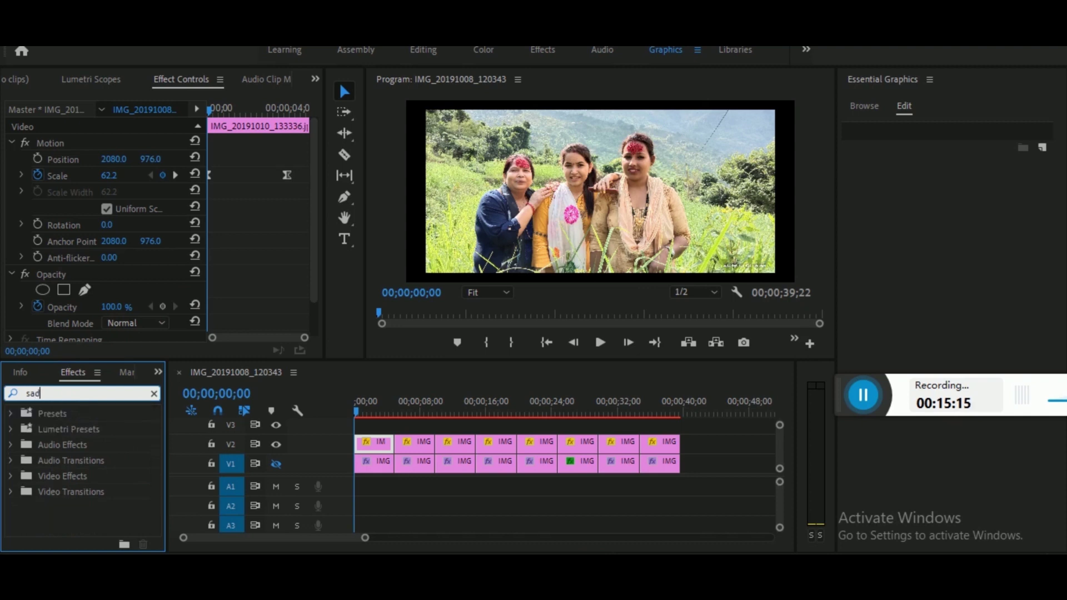
key("BackSpace")
key("BackSpace")
Step: Search the effects for "shado" and apply Radial Shadow to the first V2 clip
type("h")
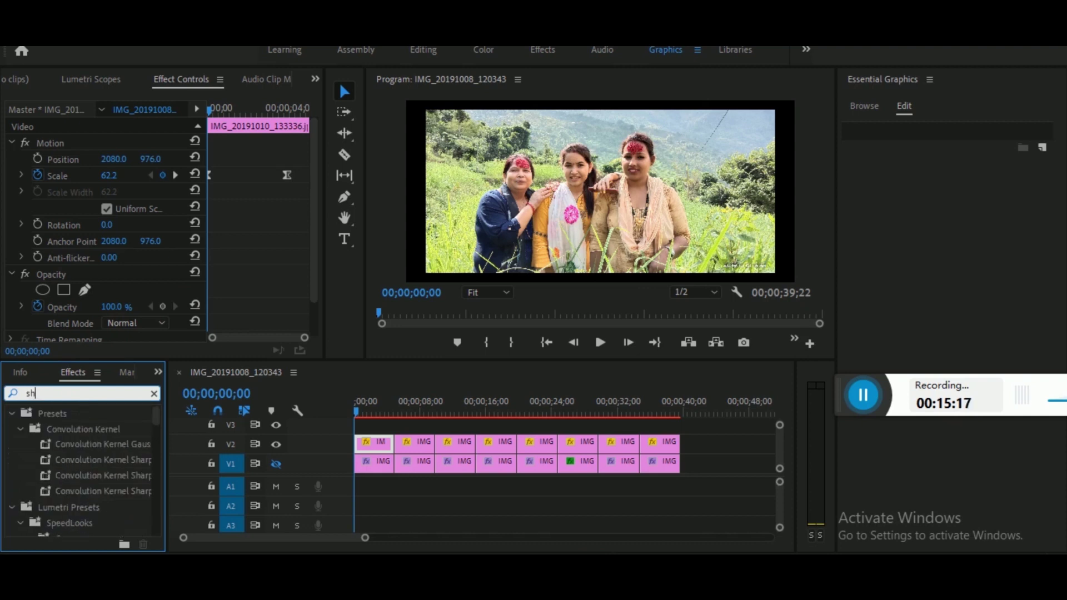
type("ado")
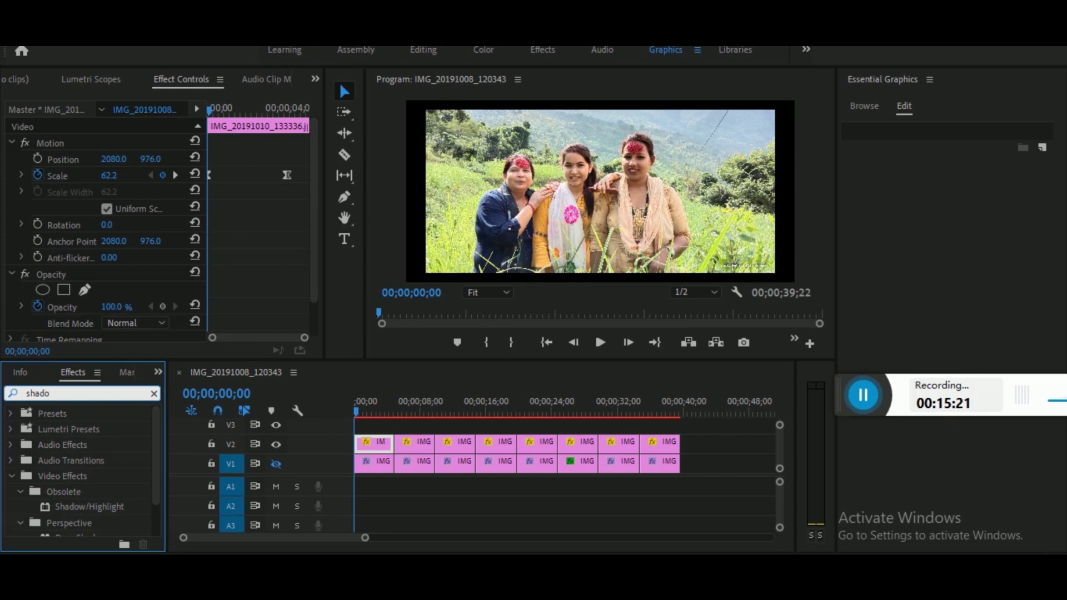
left_click_drag(161, 436, 158, 488)
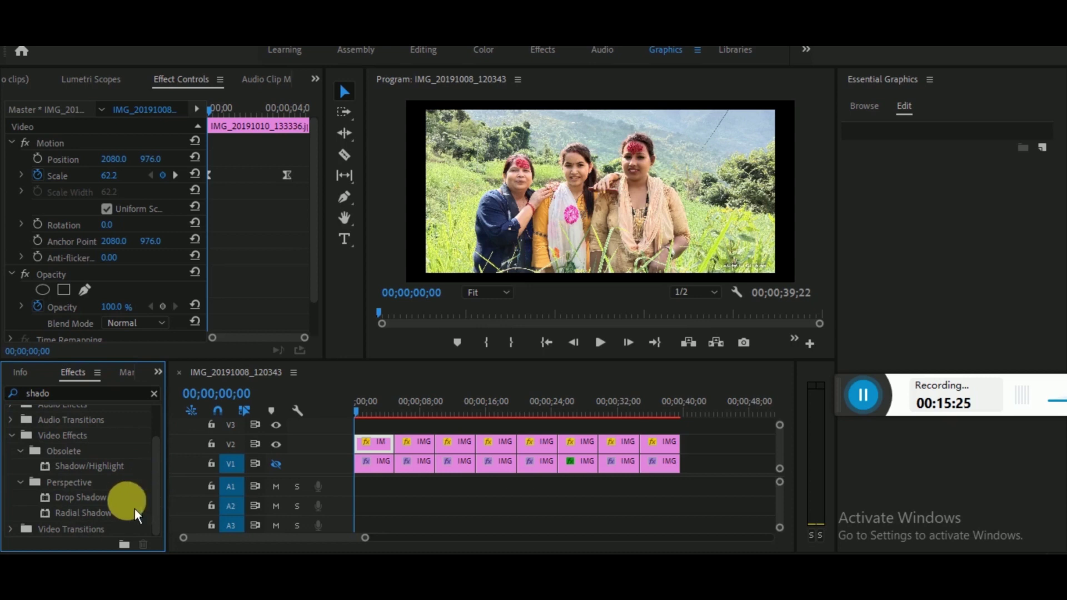
left_click_drag(98, 522, 390, 452)
Step: Enable Resize Layer for the first V2 clip's Radial Shadow and set its shadow color to white (FFFFFF)
scroll(161, 317, "down", 5)
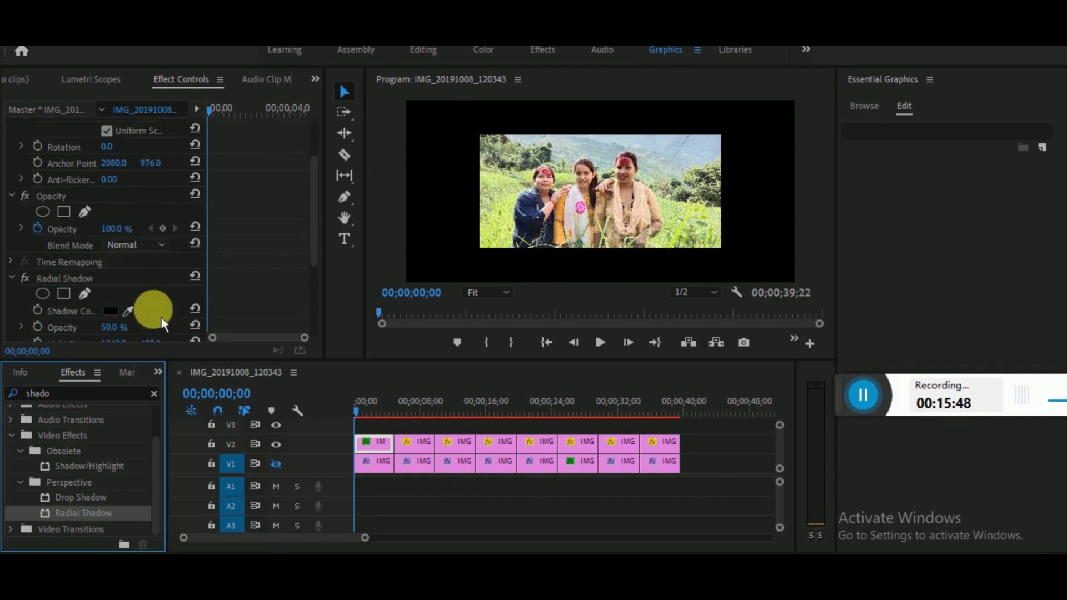
scroll(161, 316, "down", 3)
left_click(119, 307)
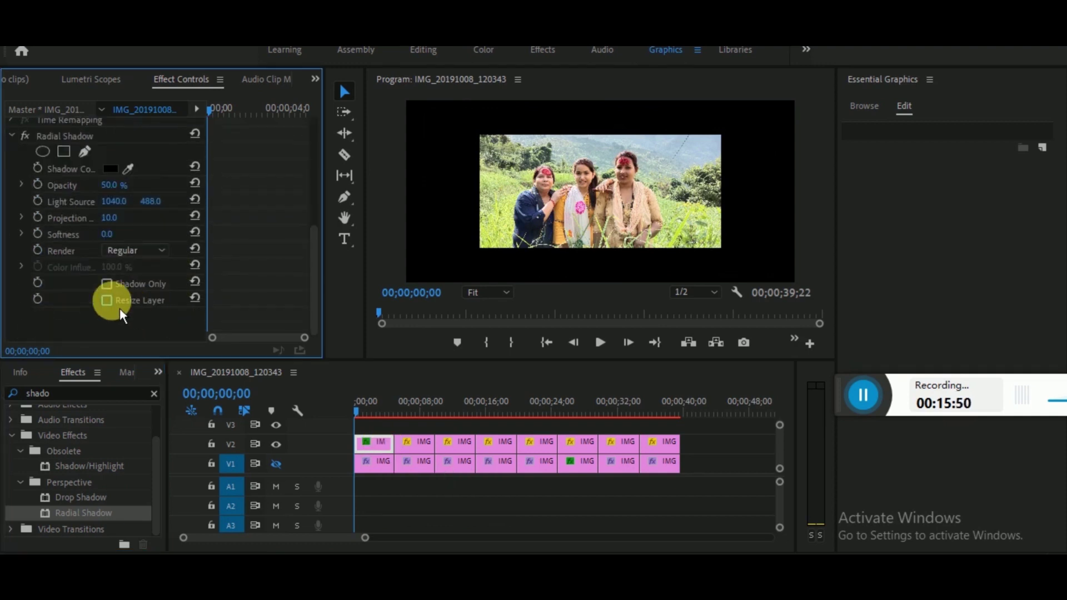
left_click(122, 175)
left_click_drag(357, 317, 340, 419)
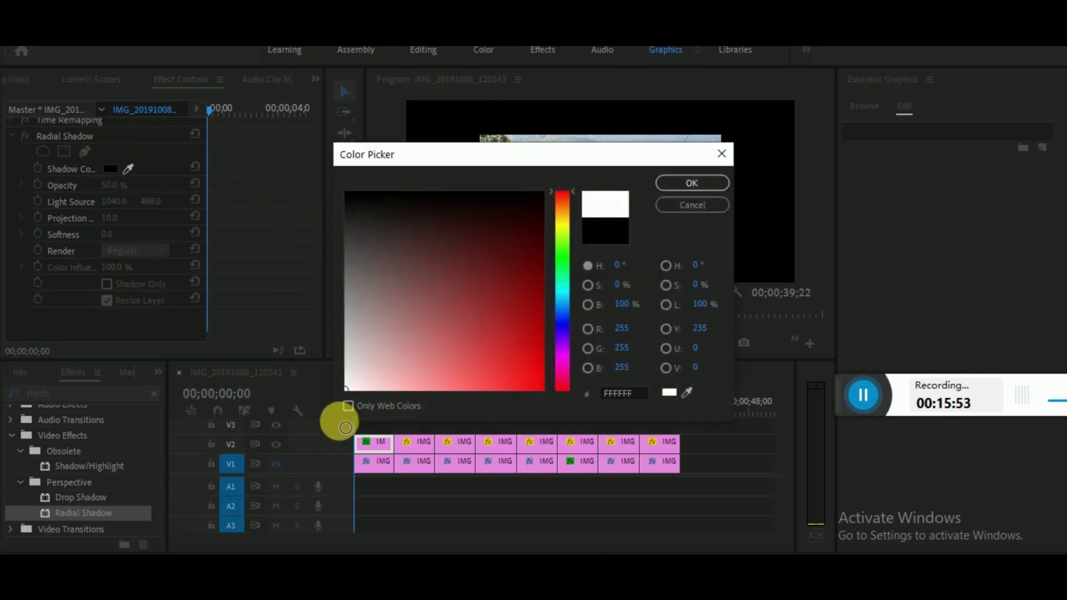
left_click(716, 185)
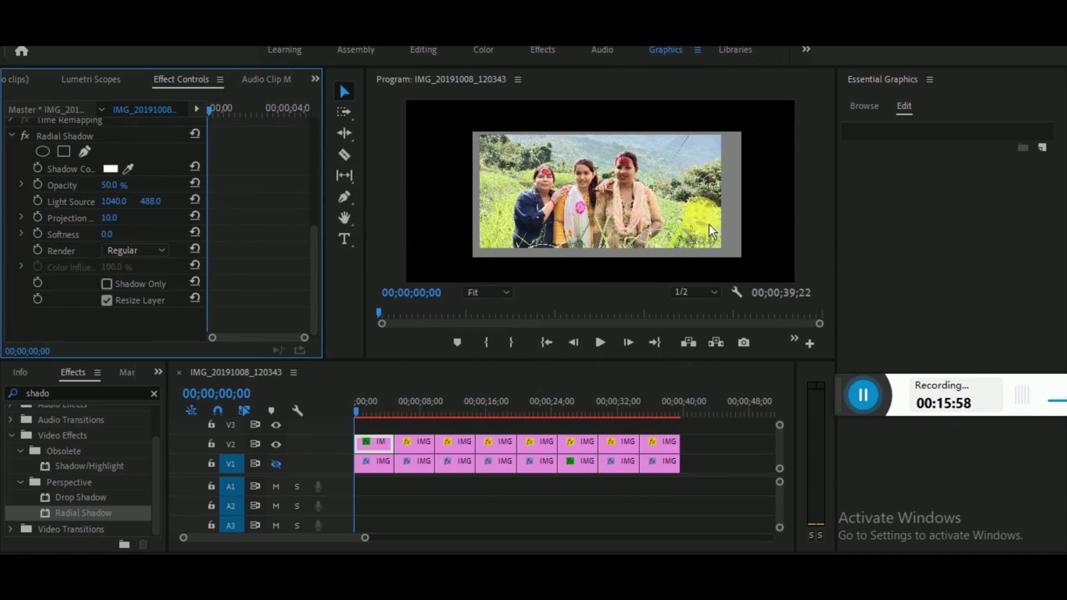
Step: Set the Radial Shadow's Opacity to 100% and its Projection Distance to 3.0
left_click_drag(111, 185, 272, 199)
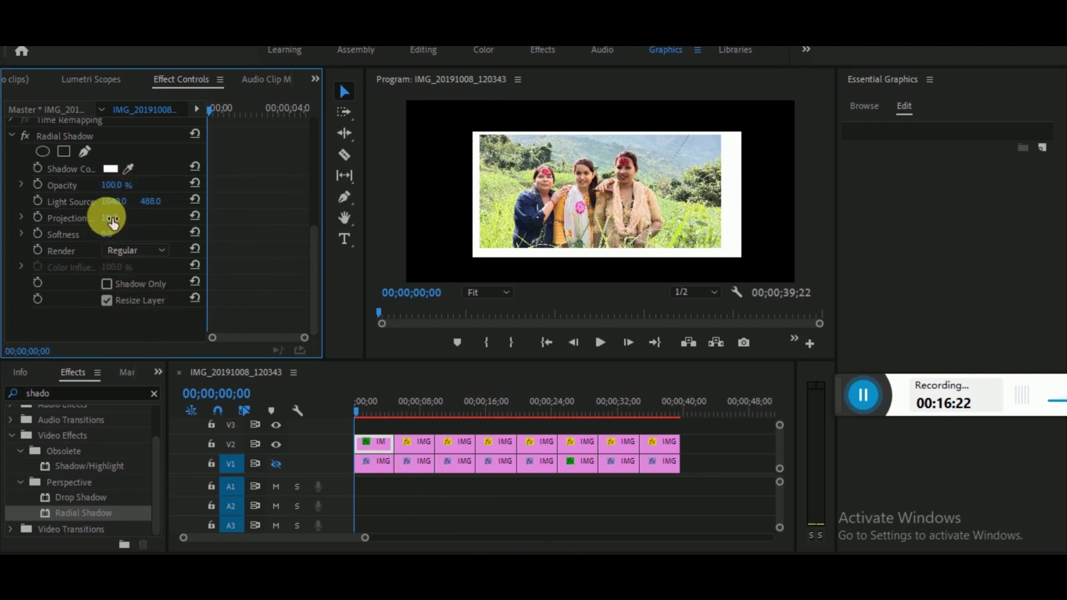
mouse_move(109, 218)
left_mouse_down()
mouse_move(123, 225)
mouse_move(112, 230)
left_mouse_up()
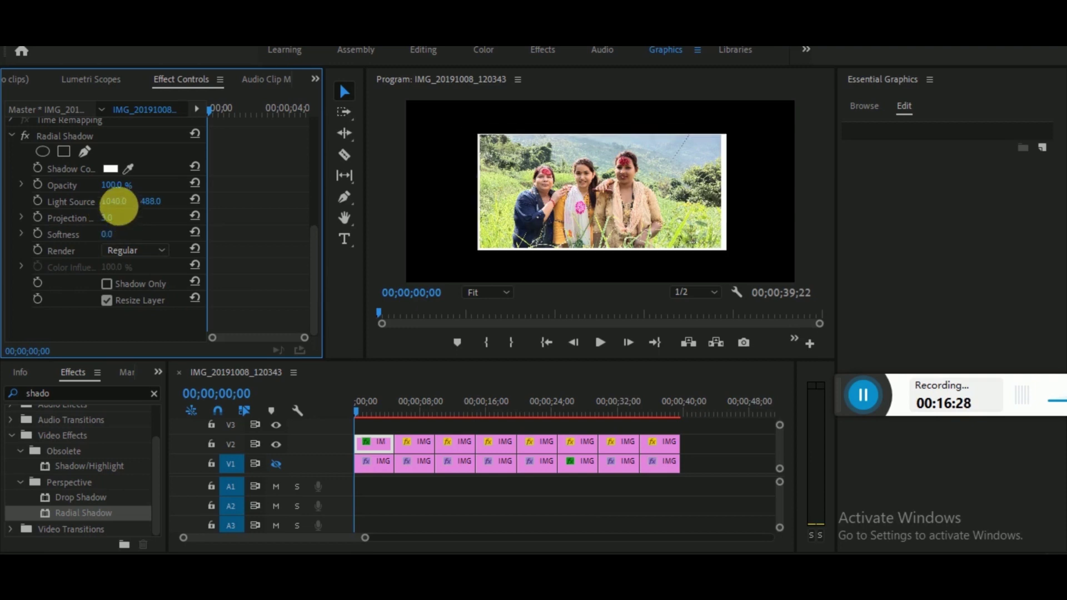
Step: Set the Radial Shadow's Light Source to 1113.0, 474.0 and select the Radial Shadow effect
left_click_drag(121, 206, 185, 208)
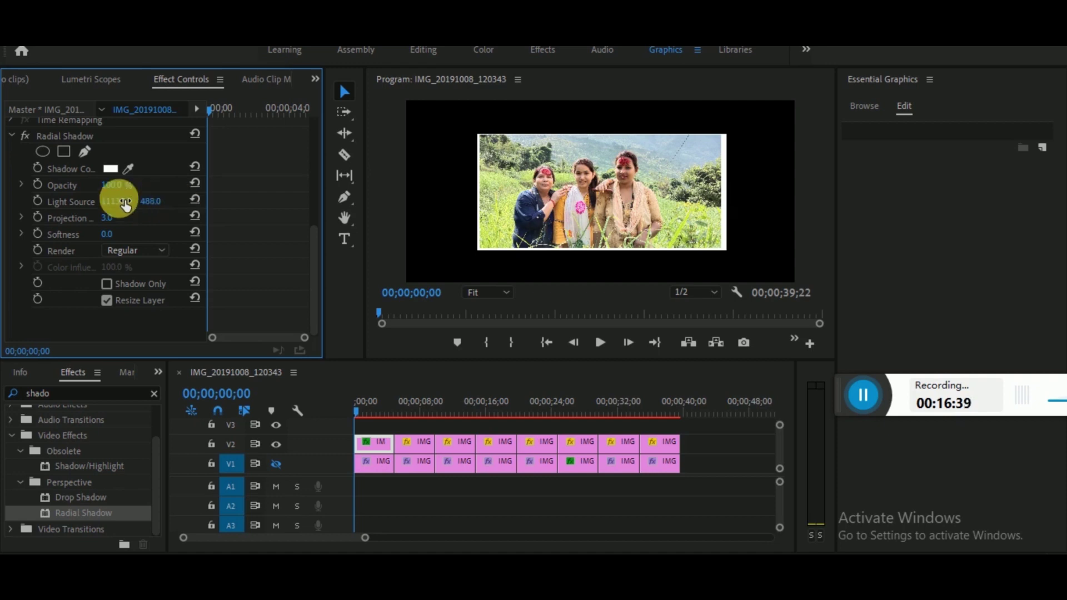
left_click_drag(149, 206, 48, 231)
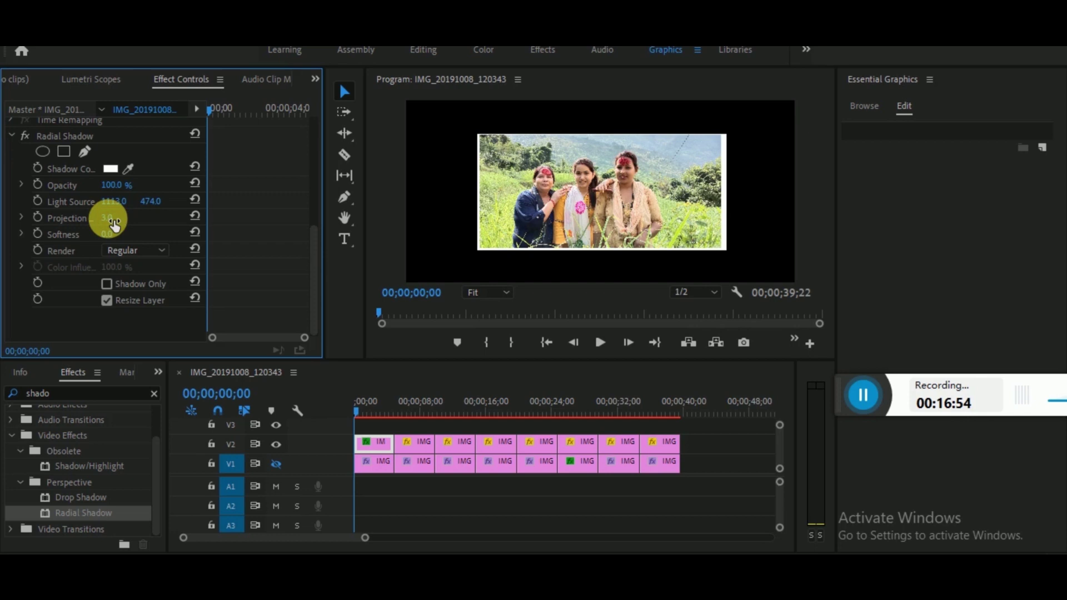
left_click(81, 144)
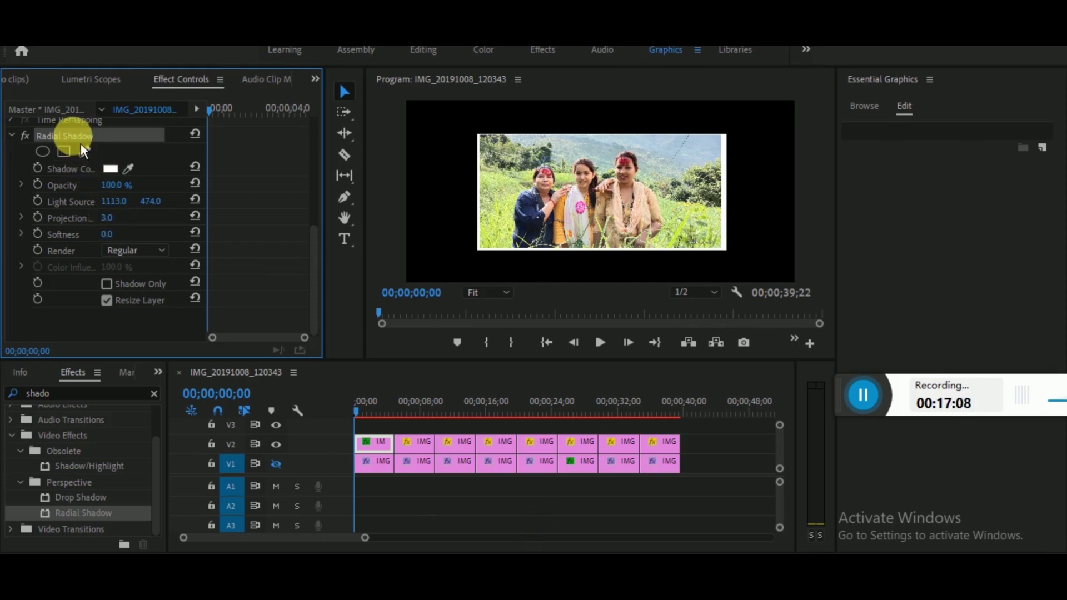
Step: Paste the copied Radial Shadow effect onto the remaining V2 clips and play the sequence to check the borders
left_click_drag(421, 423, 699, 454)
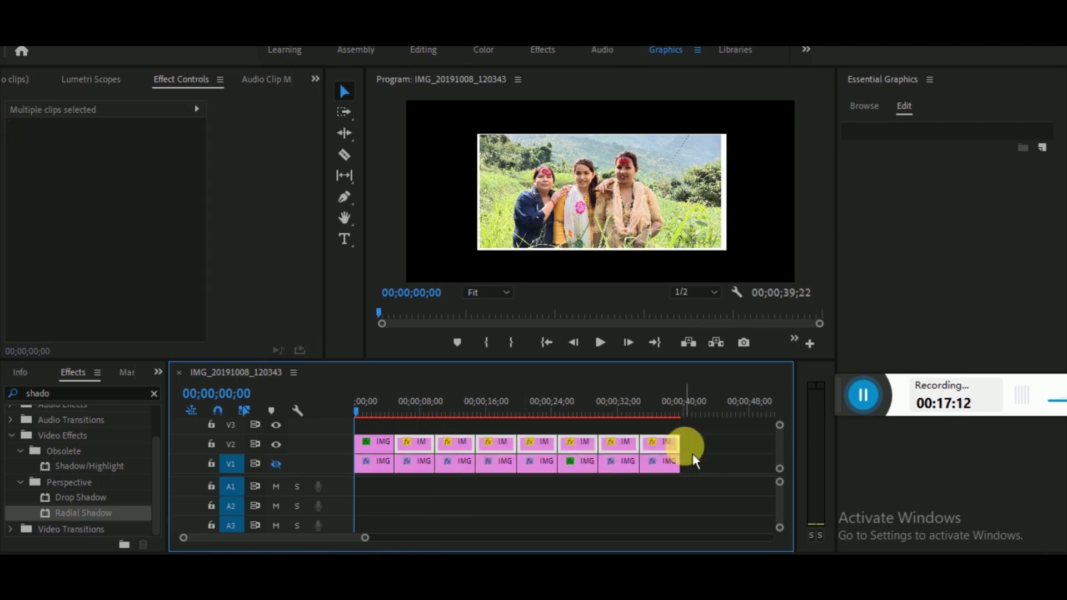
left_click(413, 428)
key("space")
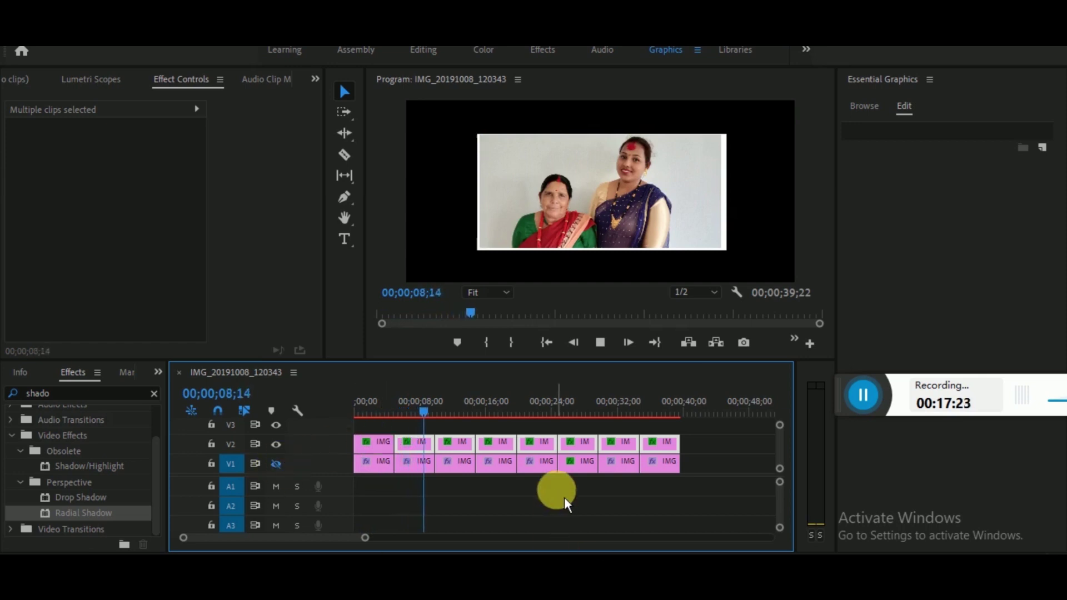
key("space")
Step: Apply Drop Shadow to the first V2 clip and move the playhead back over that clip
left_click(81, 497)
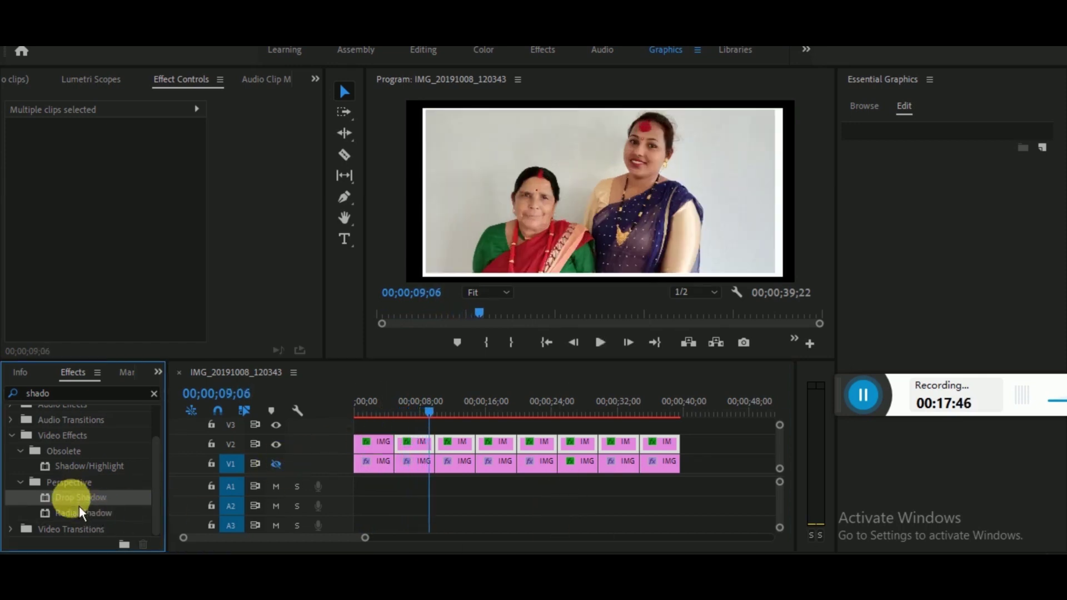
left_click_drag(79, 505, 372, 452)
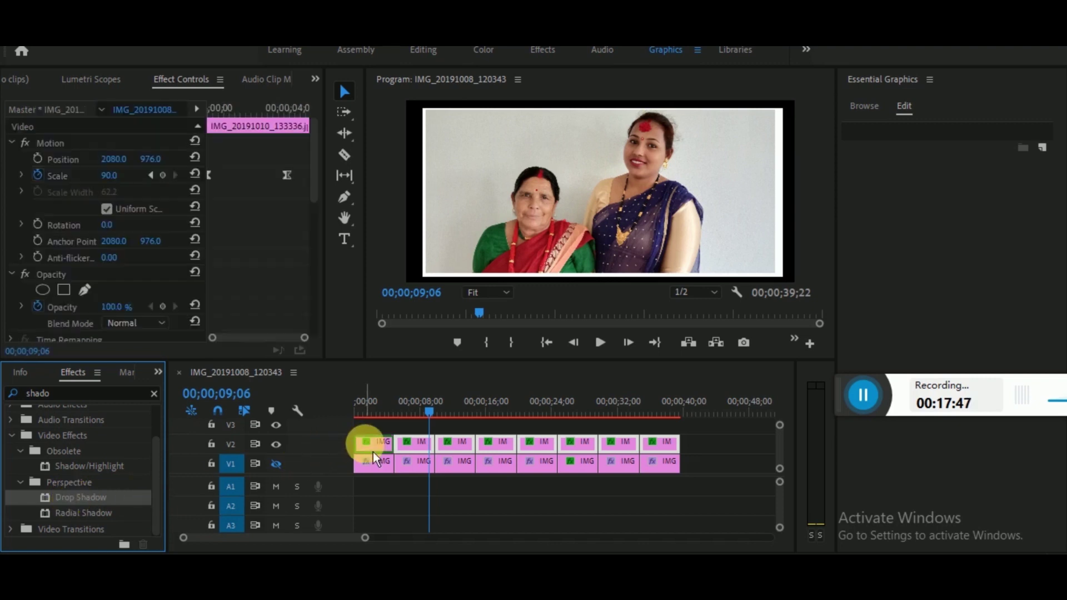
left_click_drag(438, 417, 376, 420)
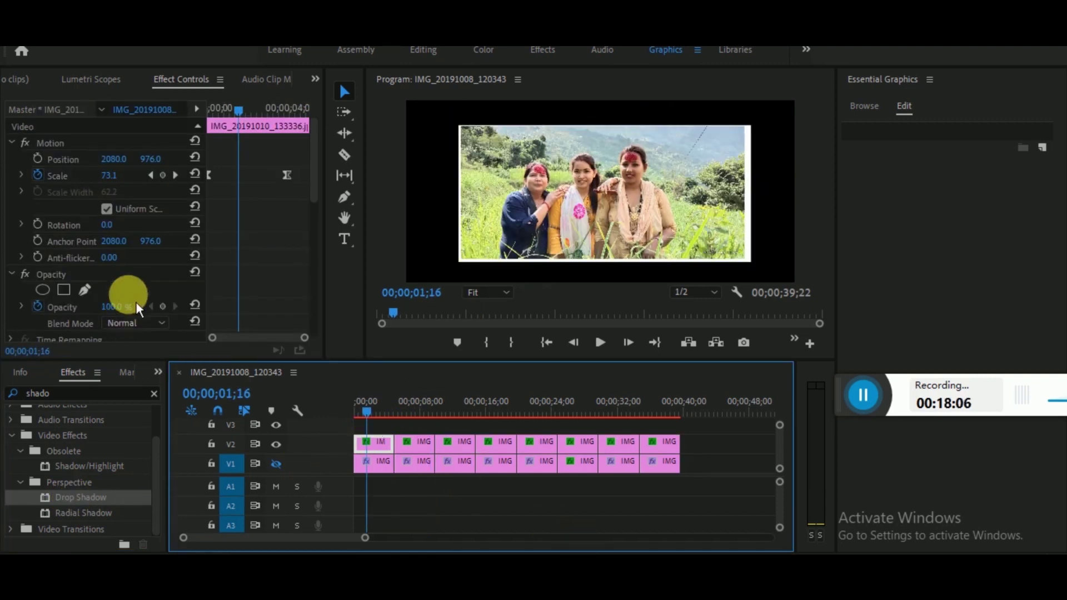
Step: Set the first V2 clip's Drop Shadow Distance to 20.0 and its Softness to 100.0
scroll(138, 302, "down", 5)
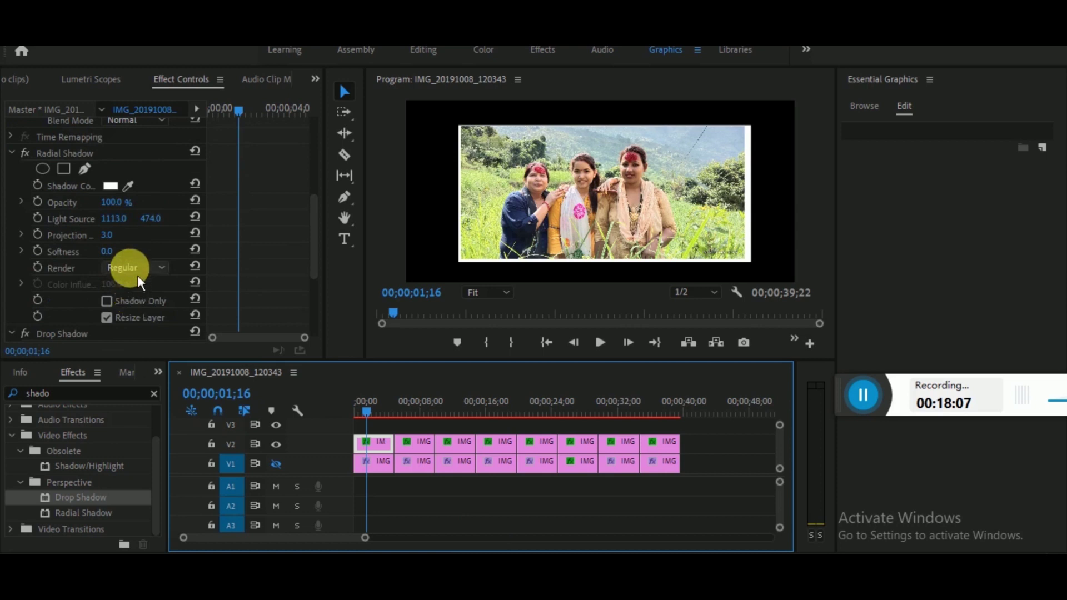
scroll(147, 311, "down", 2)
scroll(146, 312, "down", 3)
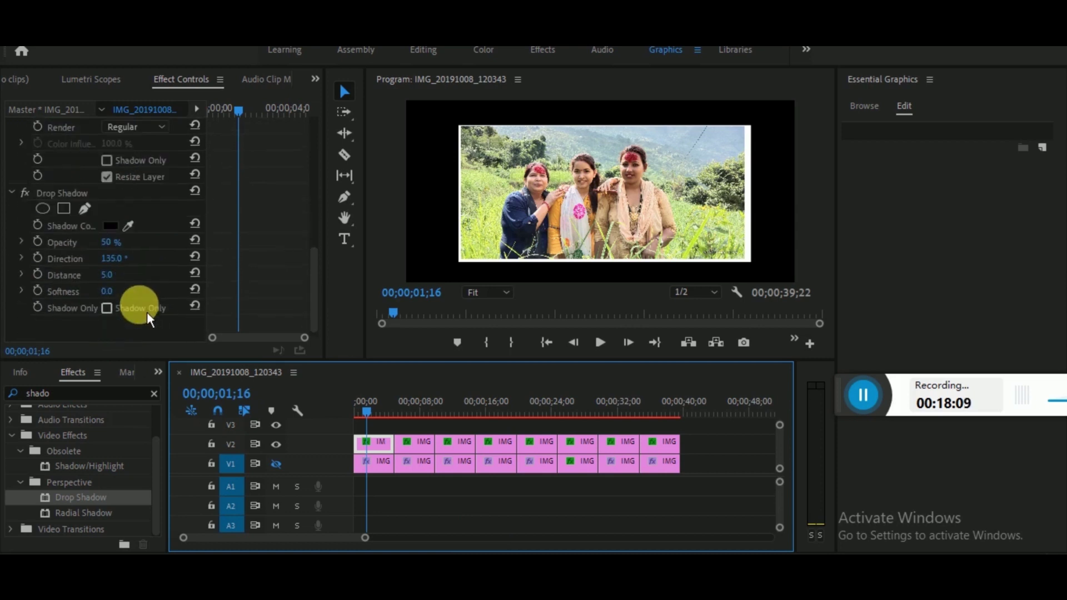
scroll(147, 311, "up", 2)
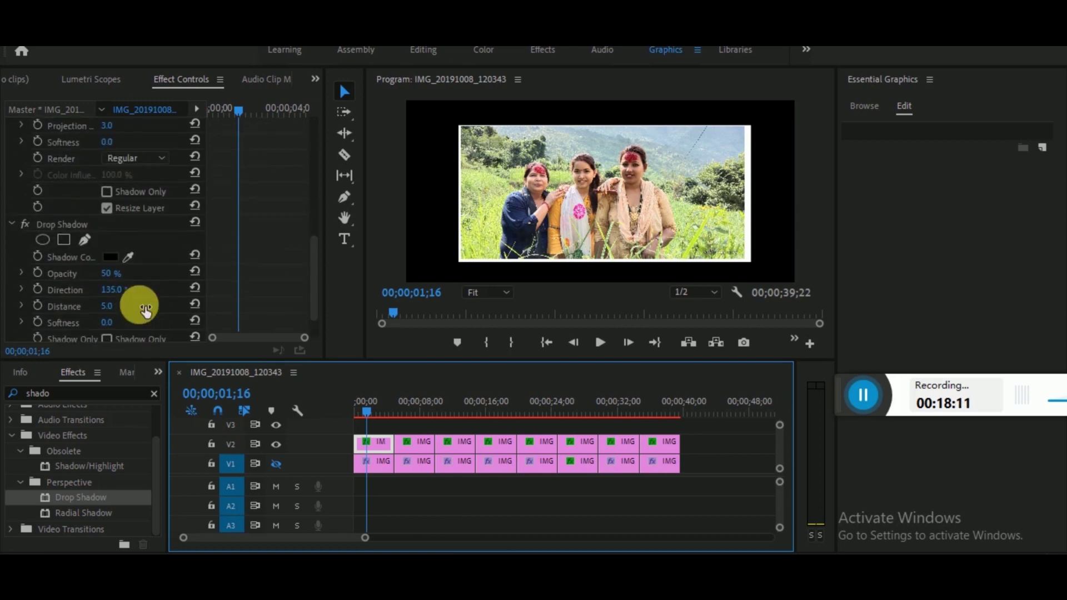
scroll(145, 312, "down", 2)
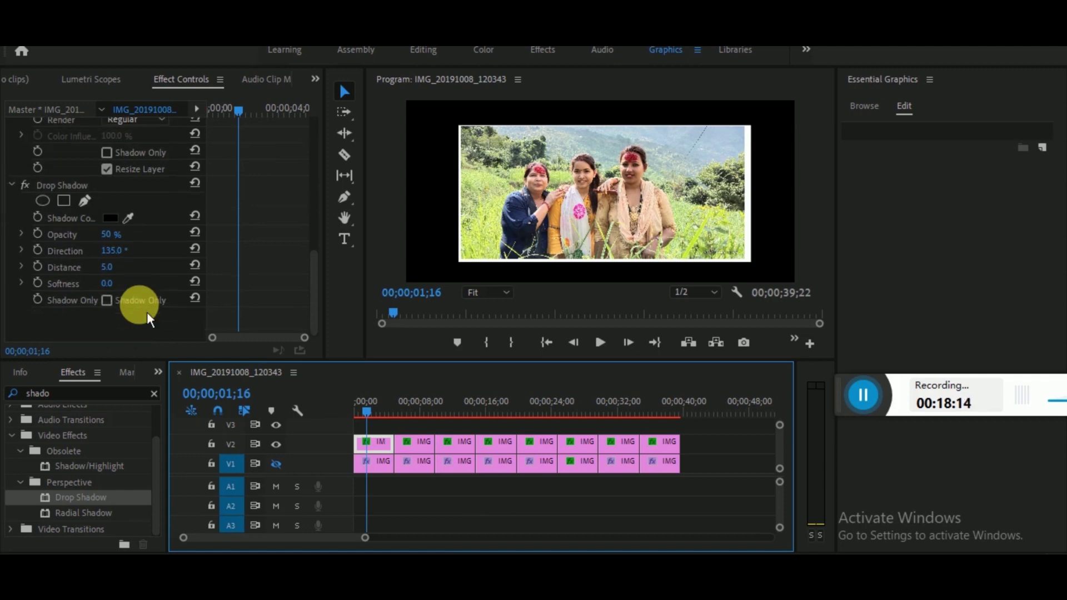
left_click(126, 268)
type("20")
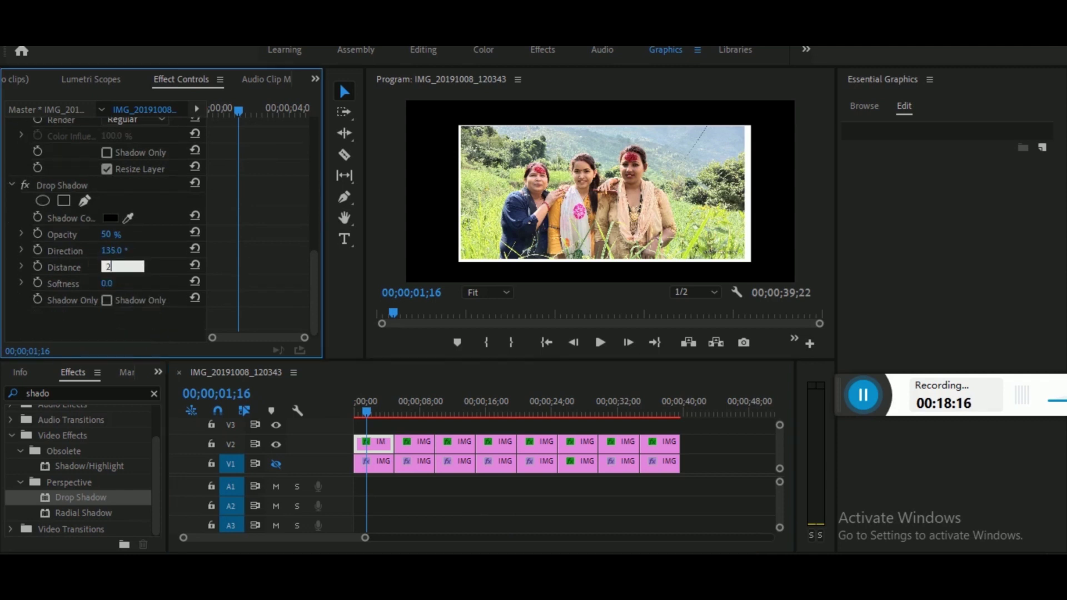
left_click(125, 283)
type("100")
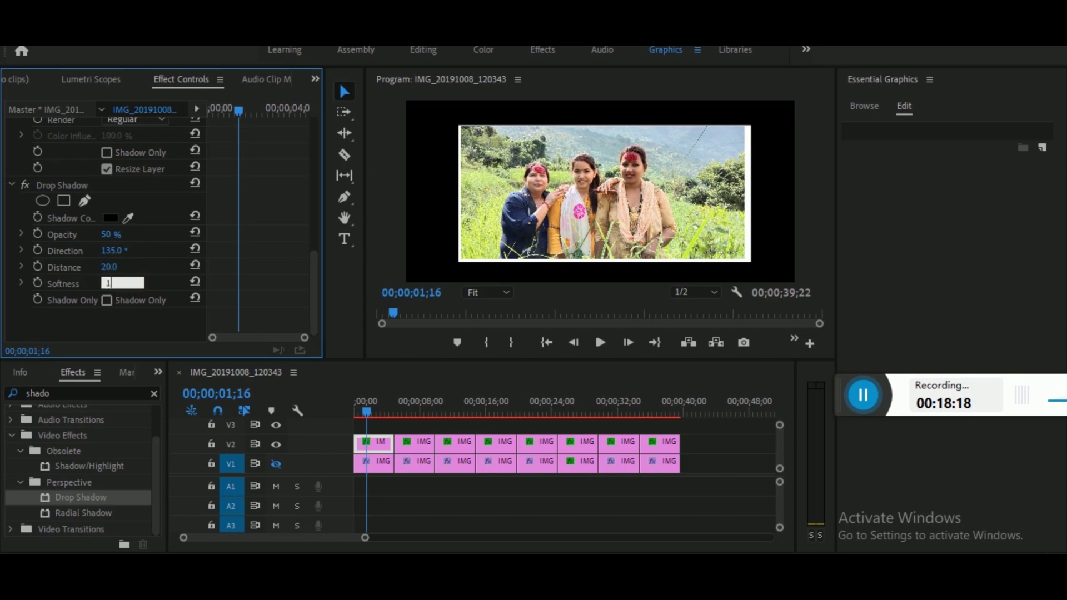
left_click(127, 283)
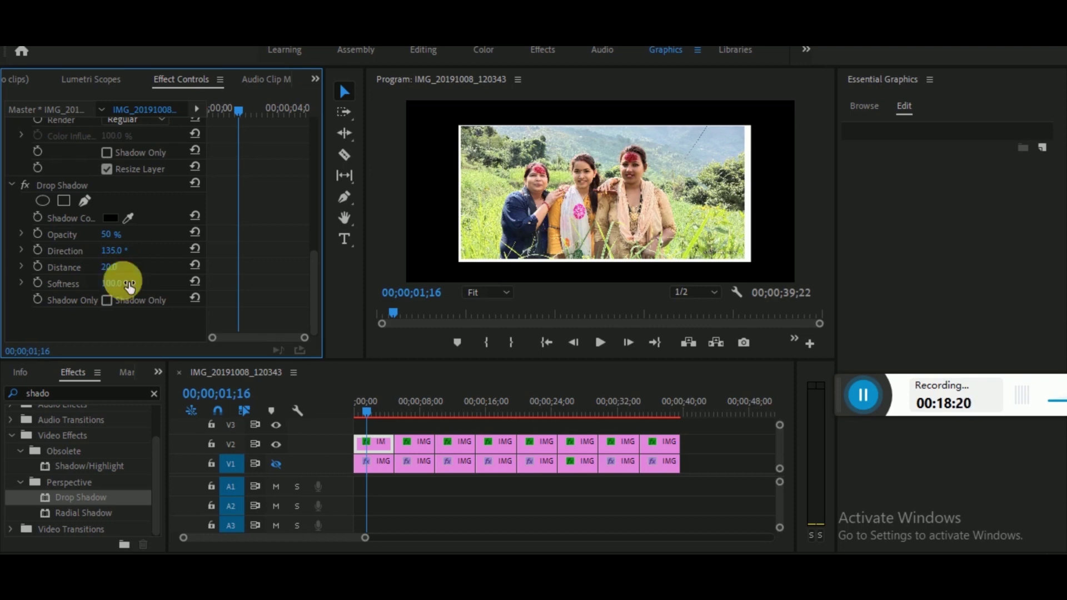
Step: Copy the first V2 clip's Drop Shadow effect to all the other V2 clips
left_click(77, 188)
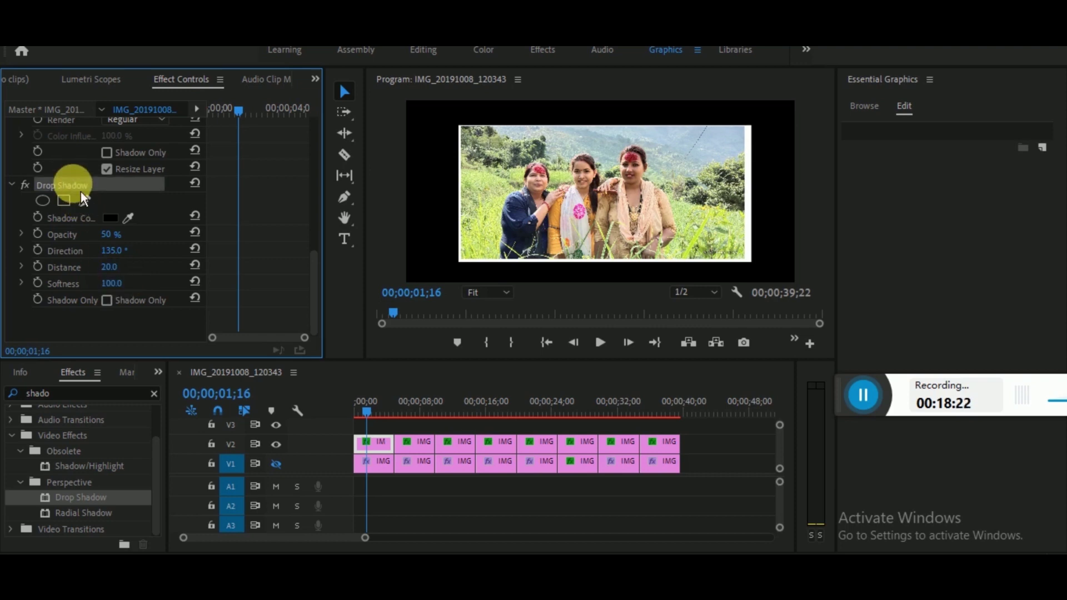
left_click_drag(432, 439, 695, 453)
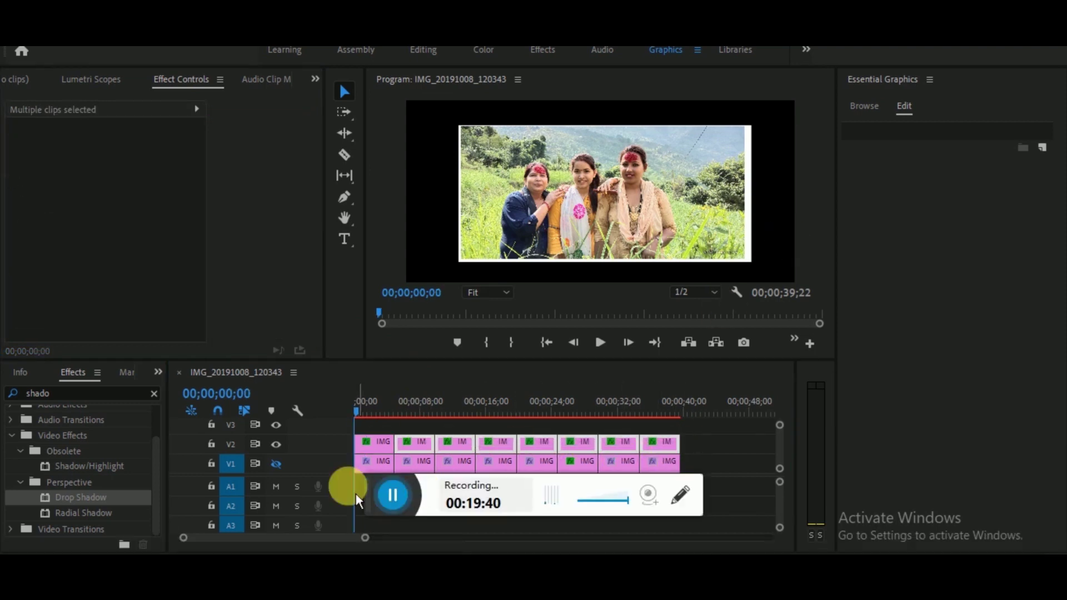
left_click_drag(400, 500, 736, 500)
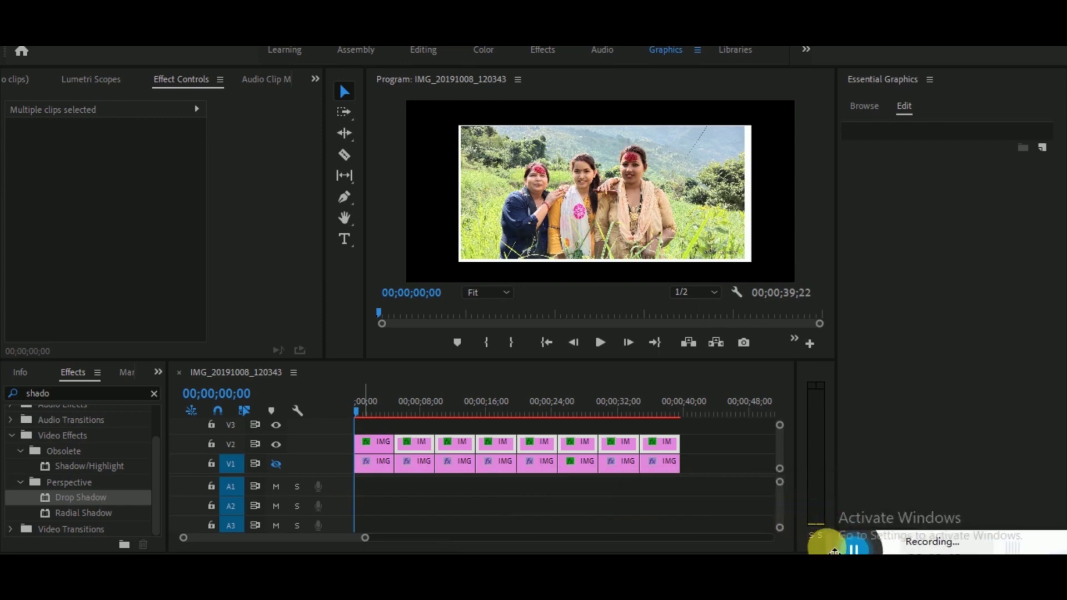
Step: Search the effects for "slid" and apply the Slide video transition to the first cut on both V1 and V2
left_click(153, 396)
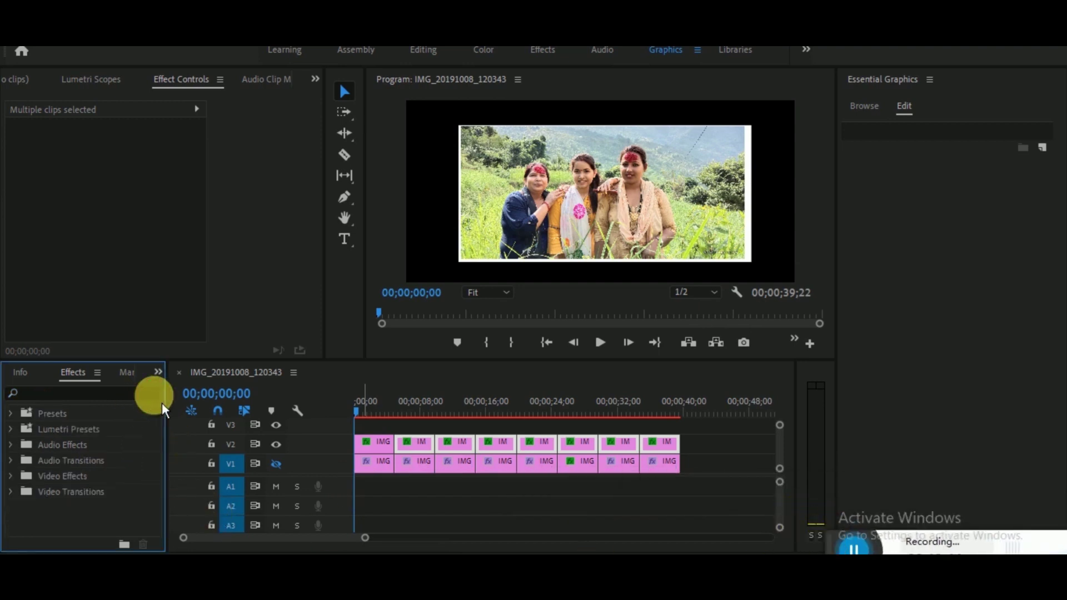
left_click(111, 400)
type("s")
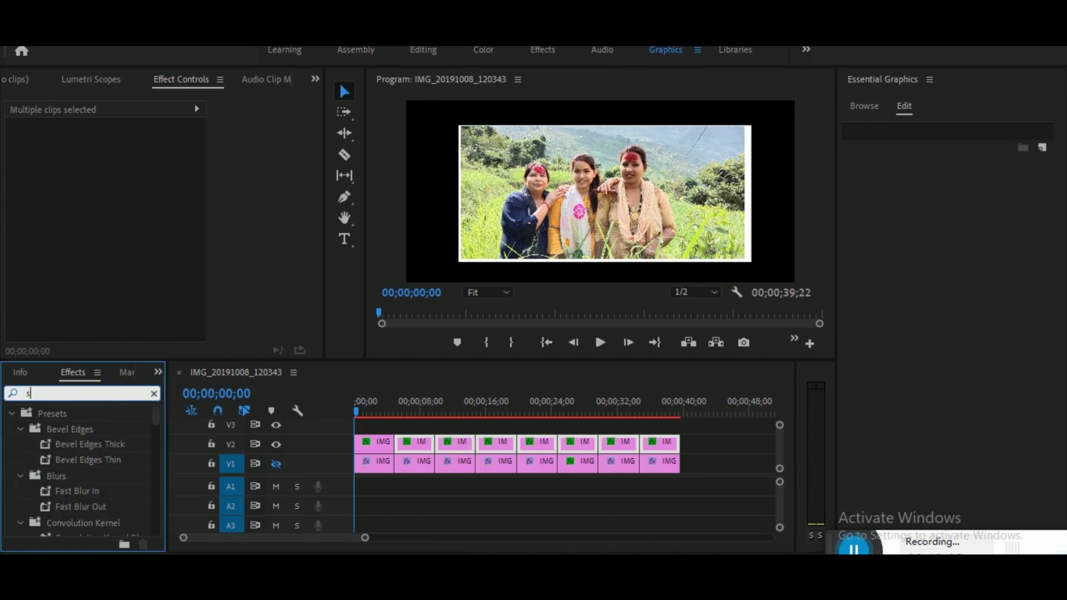
type("lid")
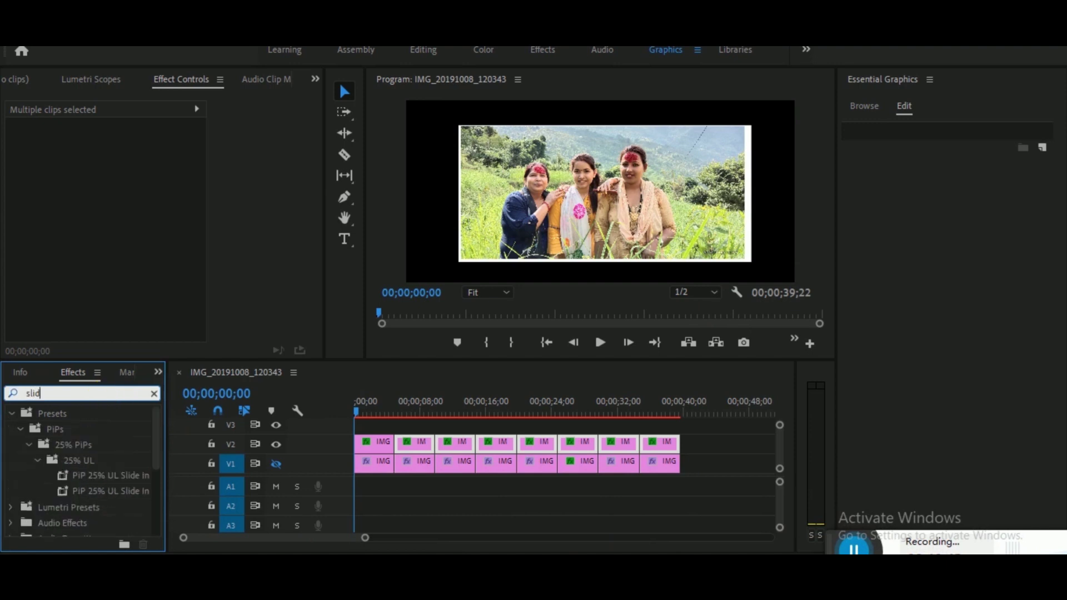
left_click_drag(163, 449, 161, 518)
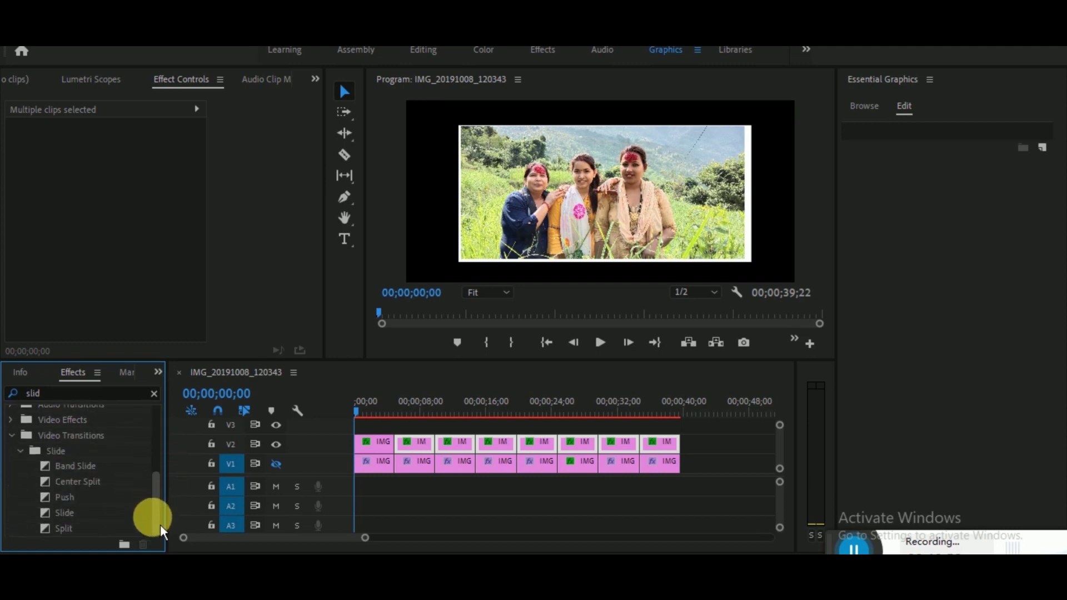
left_click_drag(81, 519, 396, 470)
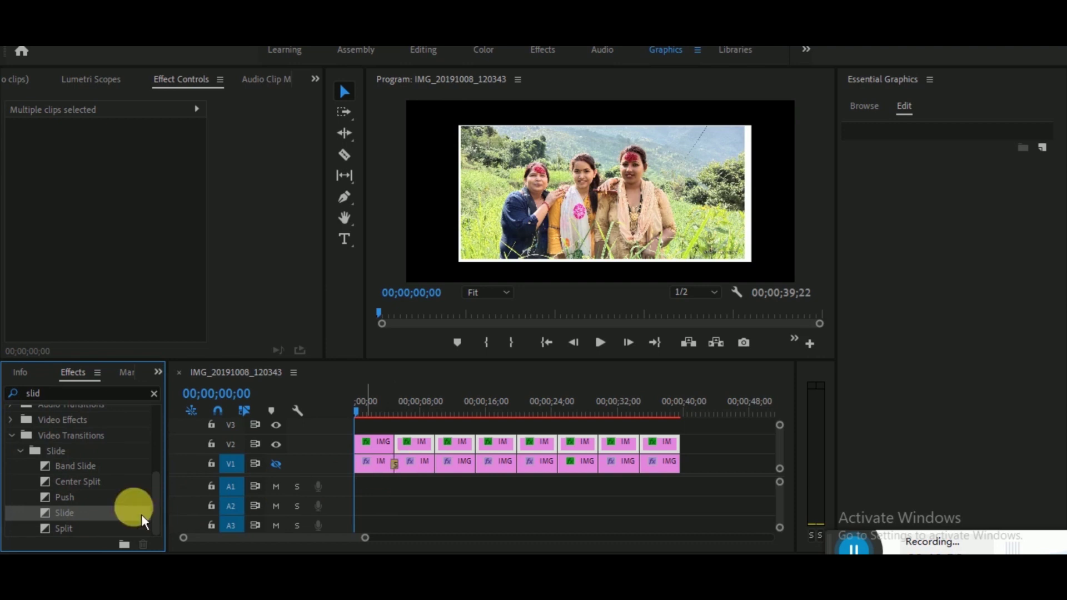
left_click_drag(72, 522, 396, 444)
Step: Set Slide as the default transition and deselect all timeline clips
right_click(111, 521)
left_click(138, 529)
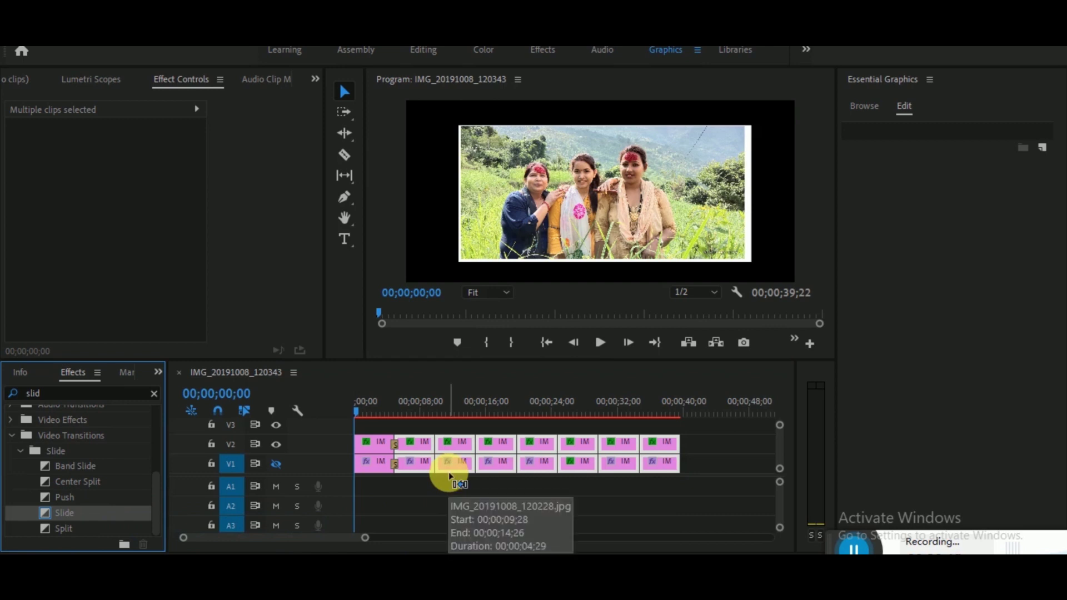
left_click(450, 494)
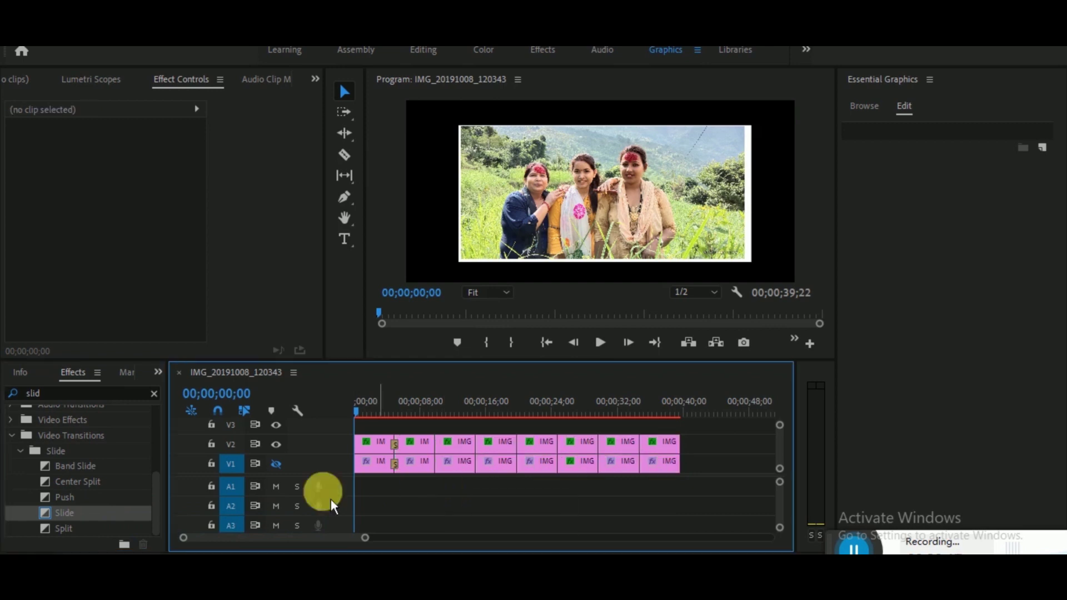
Step: Apply the Slide transition to each remaining cut between the photos on both V1 and V2
left_click_drag(81, 514, 433, 464)
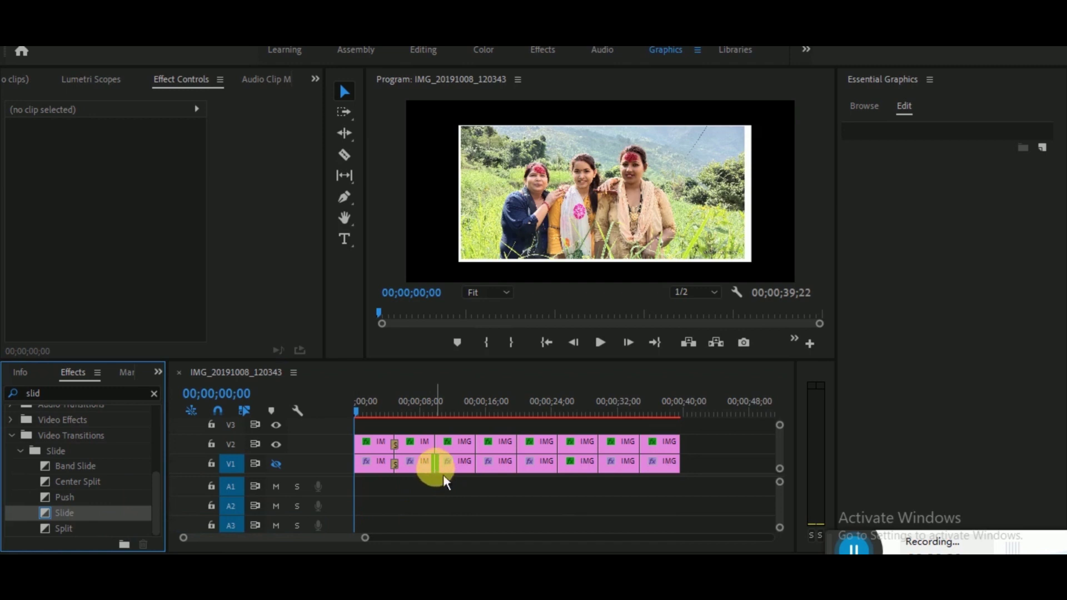
left_click_drag(75, 527, 436, 443)
mouse_move(47, 508)
left_mouse_down()
mouse_move(298, 496)
mouse_move(474, 465)
mouse_move(477, 443)
left_mouse_up()
mouse_move(72, 511)
left_mouse_down()
mouse_move(209, 507)
mouse_move(516, 467)
left_mouse_up()
left_click_drag(72, 512, 516, 442)
left_click_drag(56, 518, 564, 469)
left_click_drag(83, 536, 558, 445)
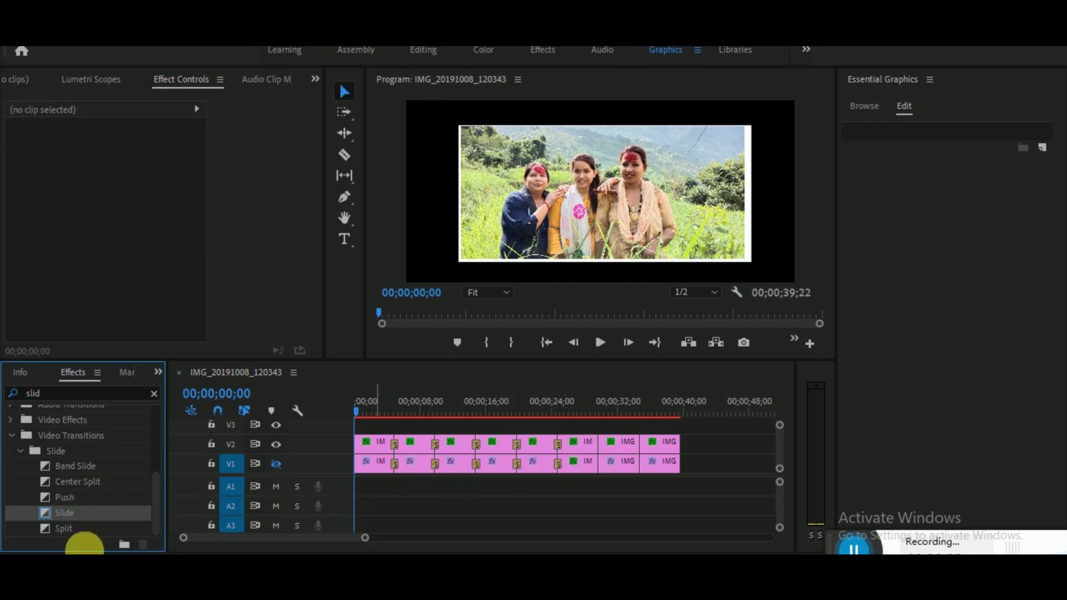
left_click_drag(48, 513, 600, 464)
left_click_drag(50, 512, 600, 453)
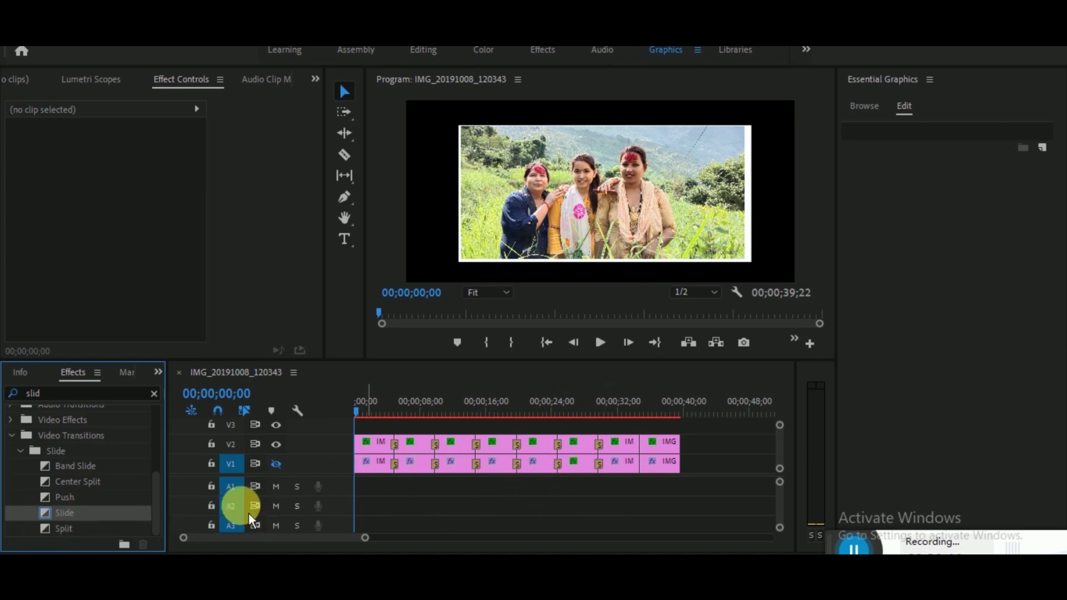
left_click_drag(47, 514, 639, 466)
left_click_drag(60, 524, 614, 461)
Step: Turn V1's track output back on and play the sequence to review the Slide transitions over the blurred backgrounds
left_click(280, 466)
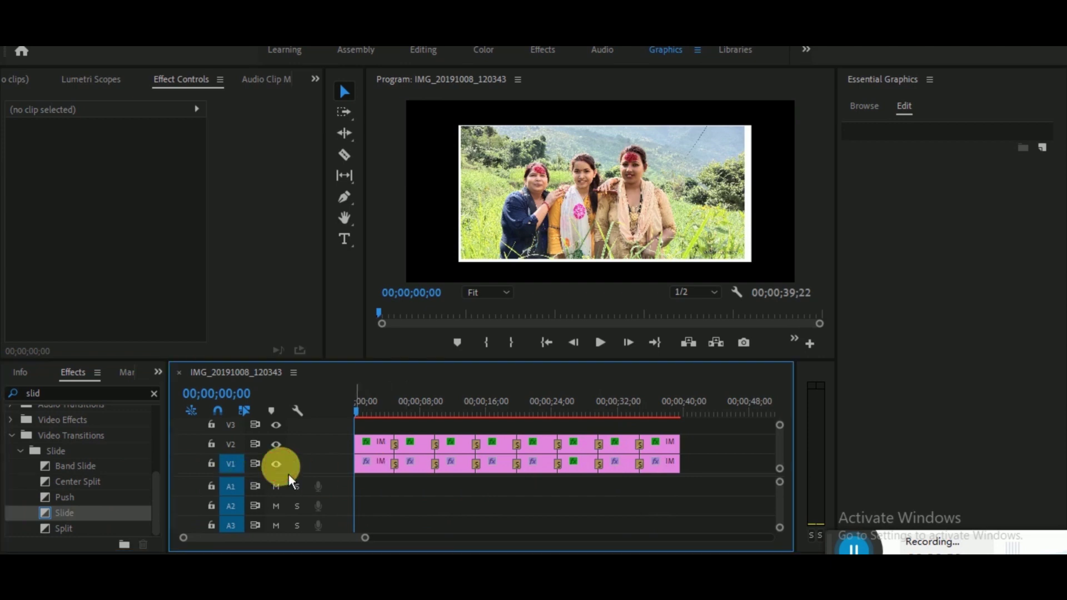
left_click(611, 351)
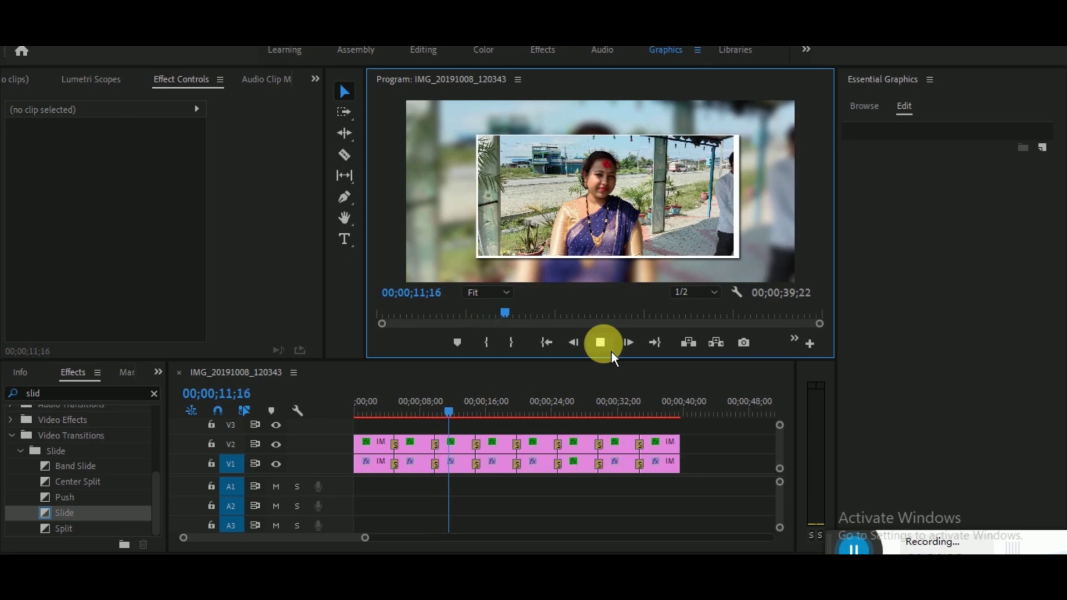
left_click(611, 351)
Step: Set the direction of V1's first Slide transition to North to South
left_click_drag(457, 412, 378, 416)
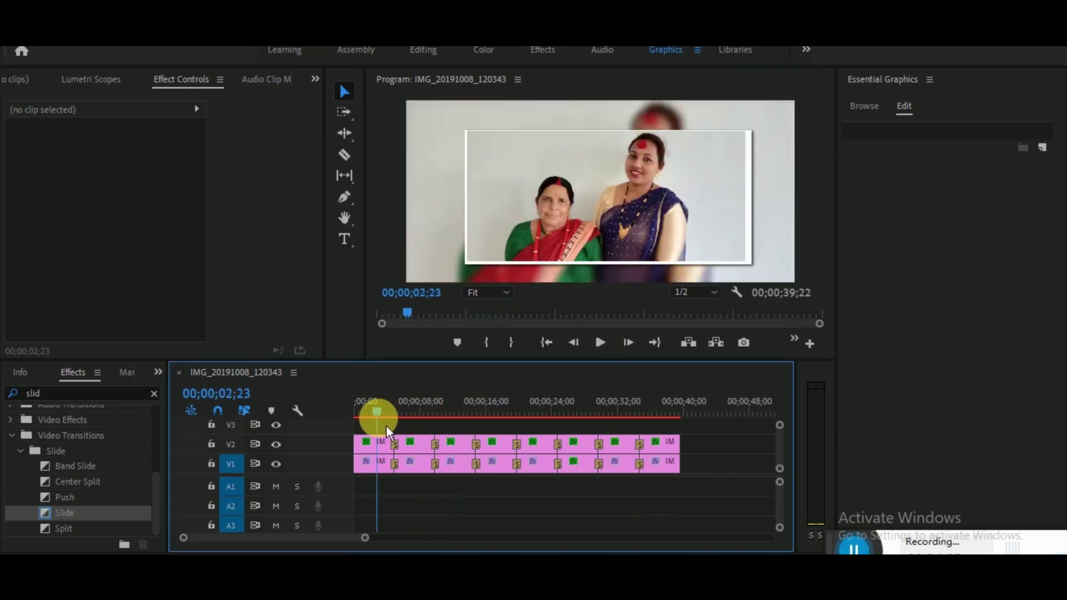
left_click(403, 471)
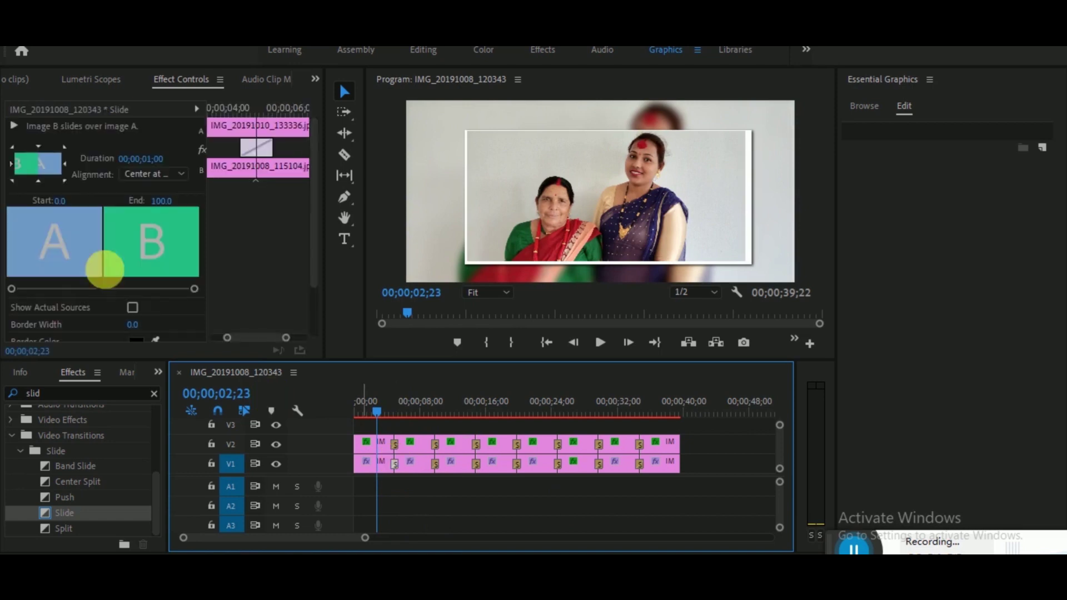
left_click(48, 152)
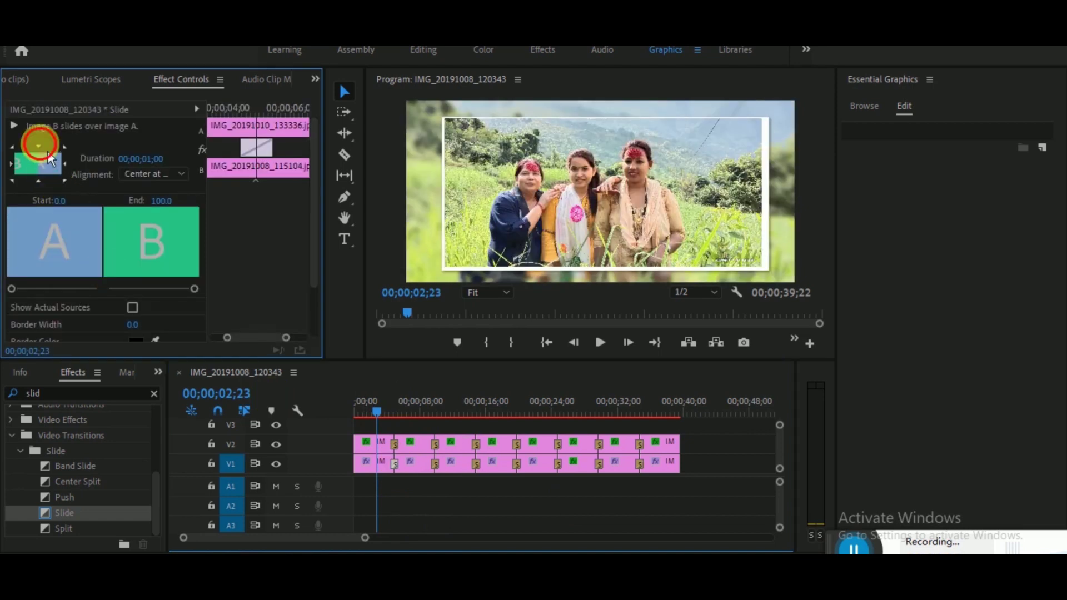
Step: Set V2's second Slide transition to North to South and select V1's second Slide transition
left_click(435, 445)
left_click(39, 148)
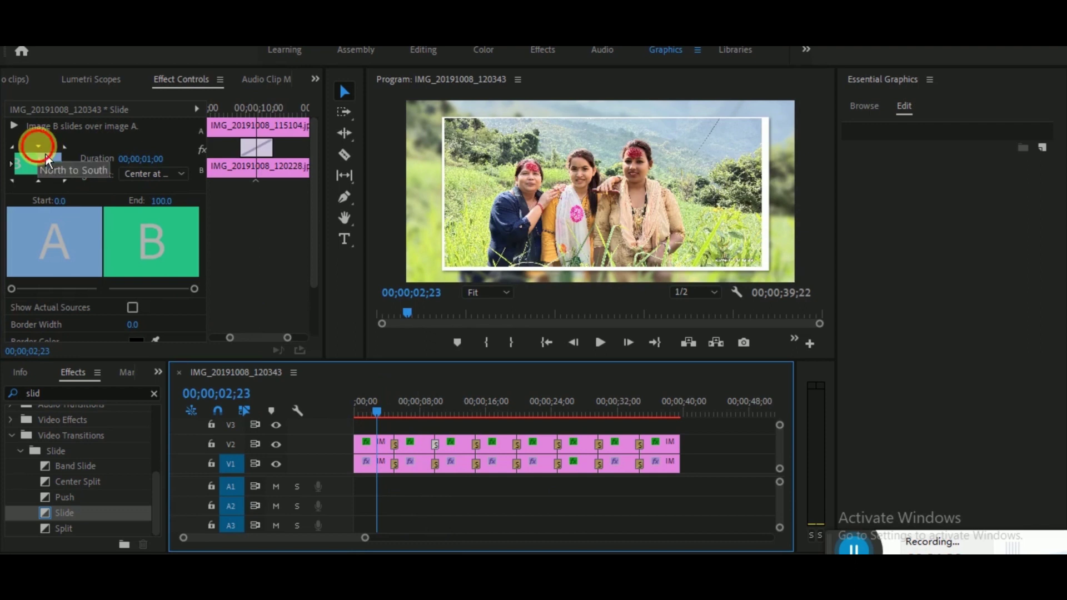
left_click(443, 471)
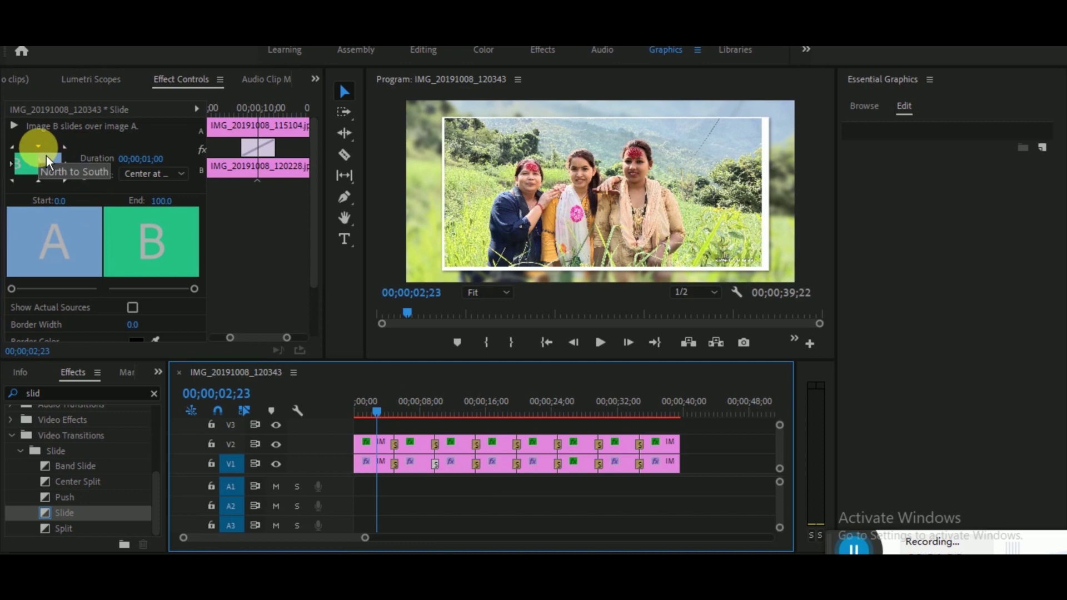
Step: Set V2's third Slide transition to North to South and move the playhead close to the fourth cut
left_click_drag(383, 418, 483, 435)
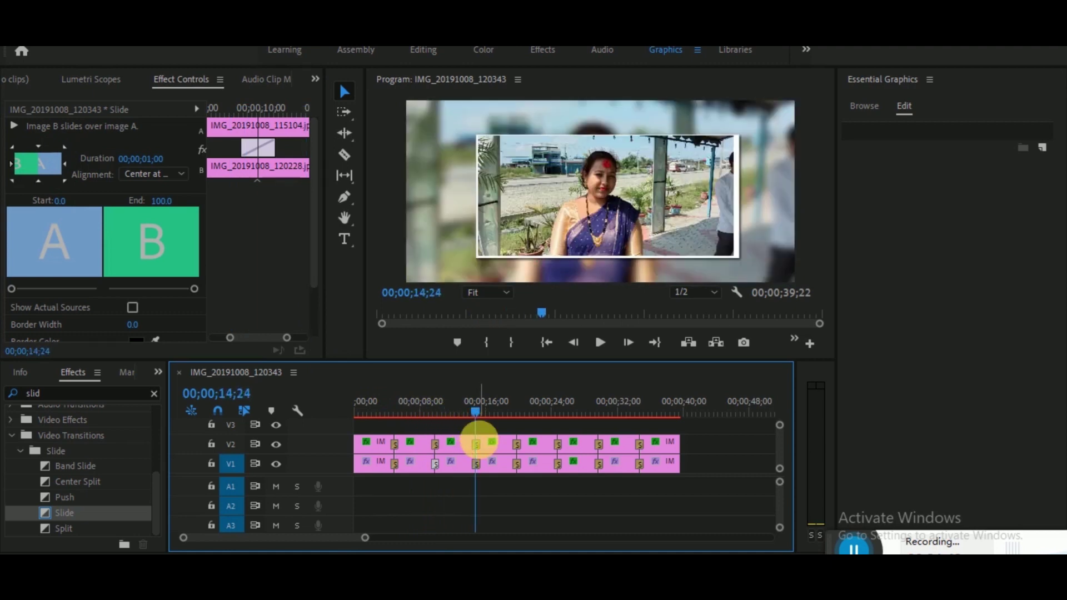
left_click(477, 443)
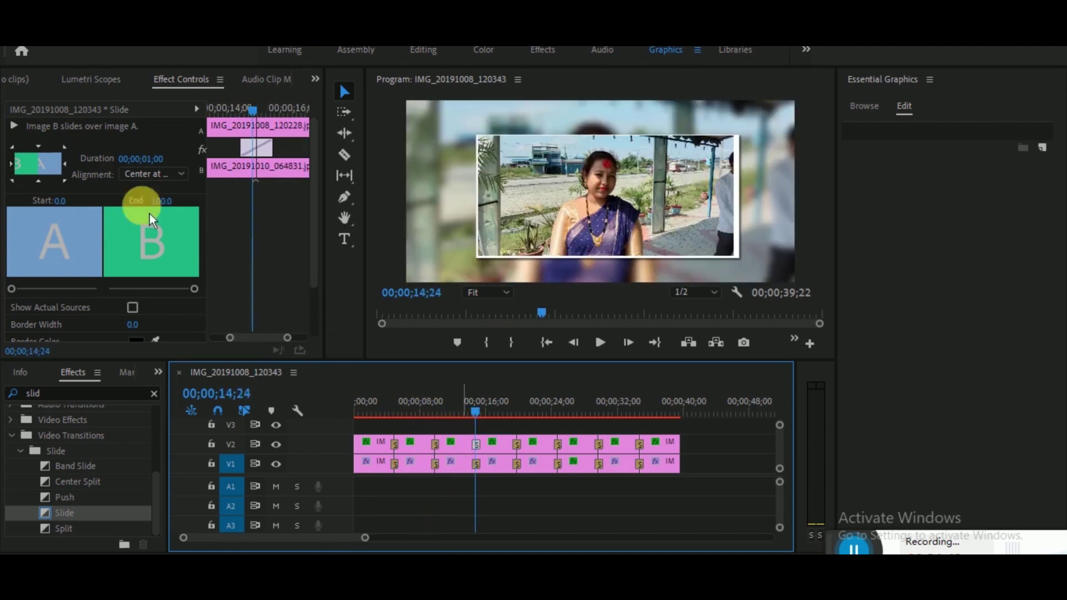
left_click(41, 149)
left_click_drag(479, 412, 521, 421)
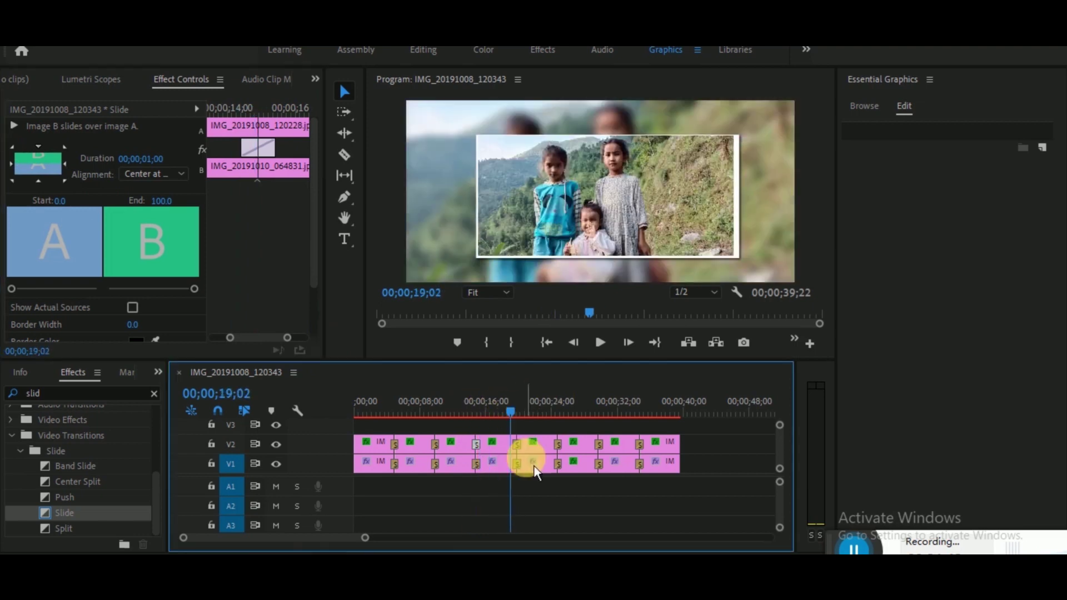
Step: Set the direction of V2's fourth, fifth, sixth and seventh Slide transitions to North to South
left_click(517, 444)
left_click(45, 152)
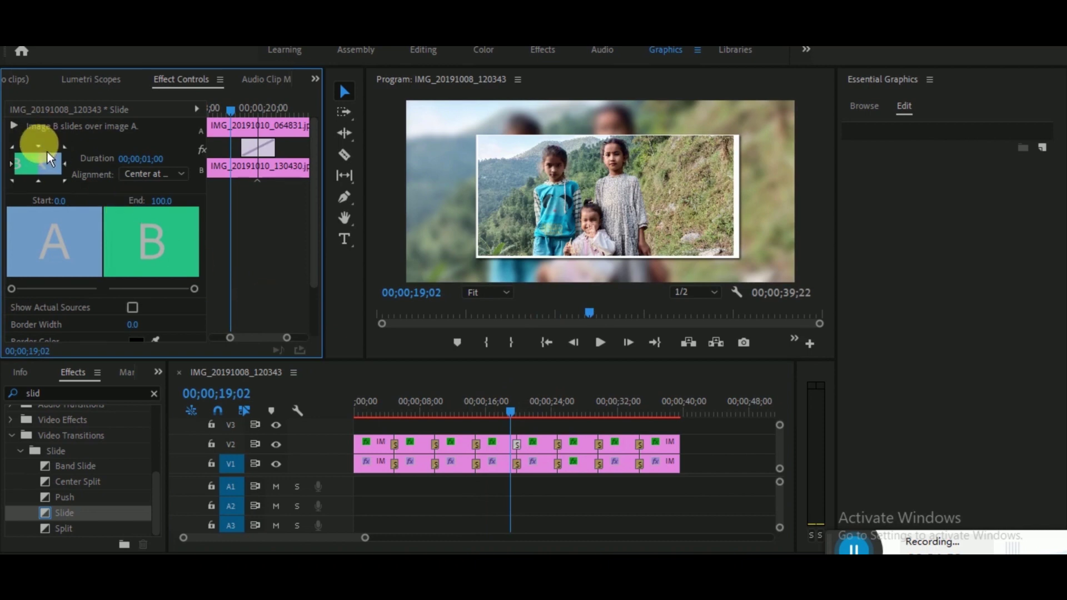
left_click(557, 445)
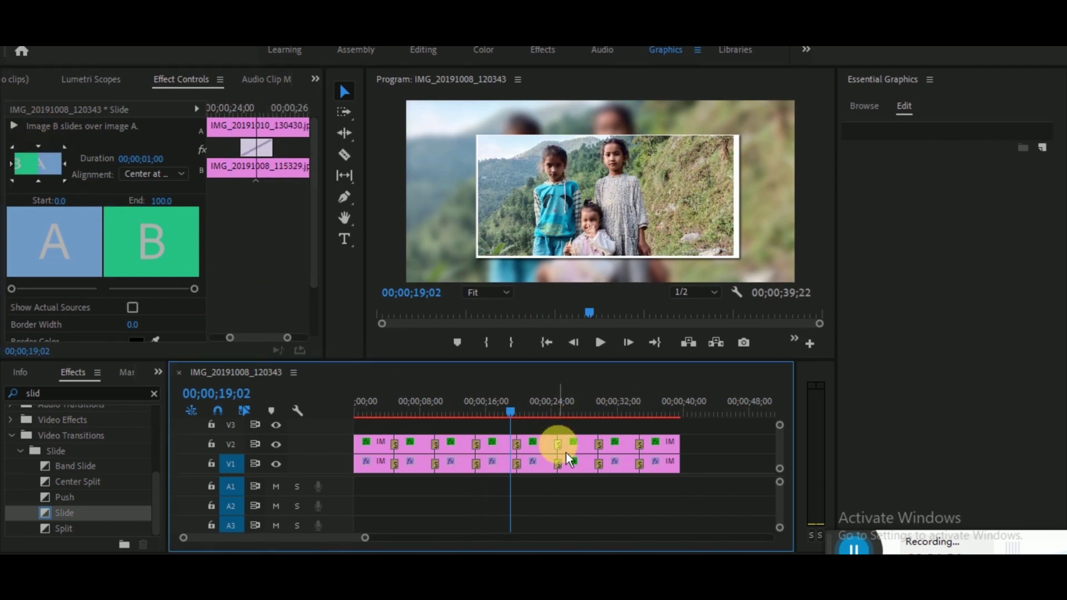
left_click(39, 147)
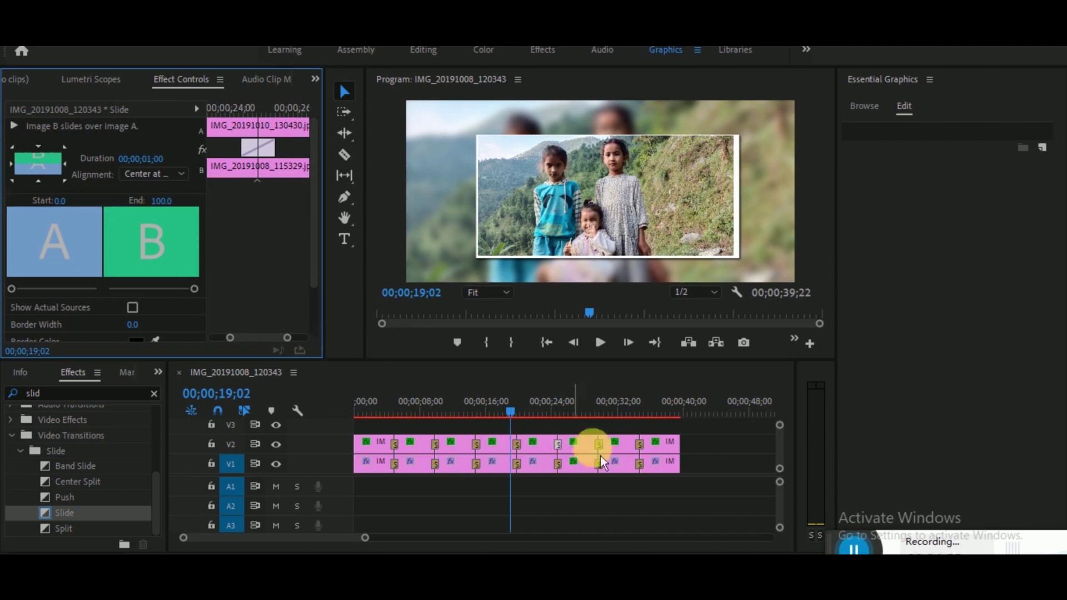
left_click(598, 445)
left_click(42, 157)
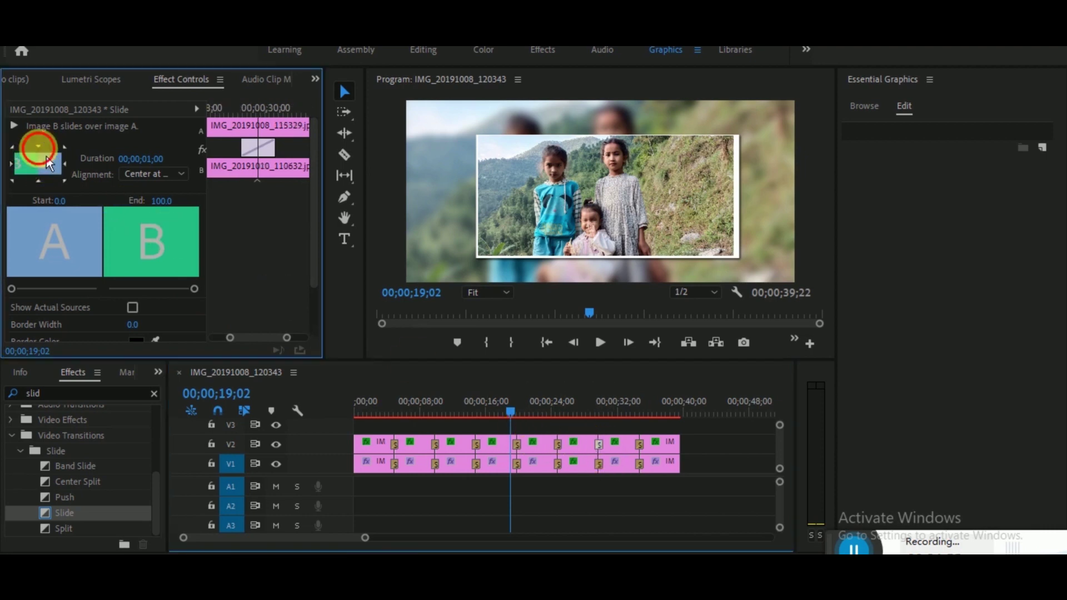
left_click(640, 444)
left_click(45, 157)
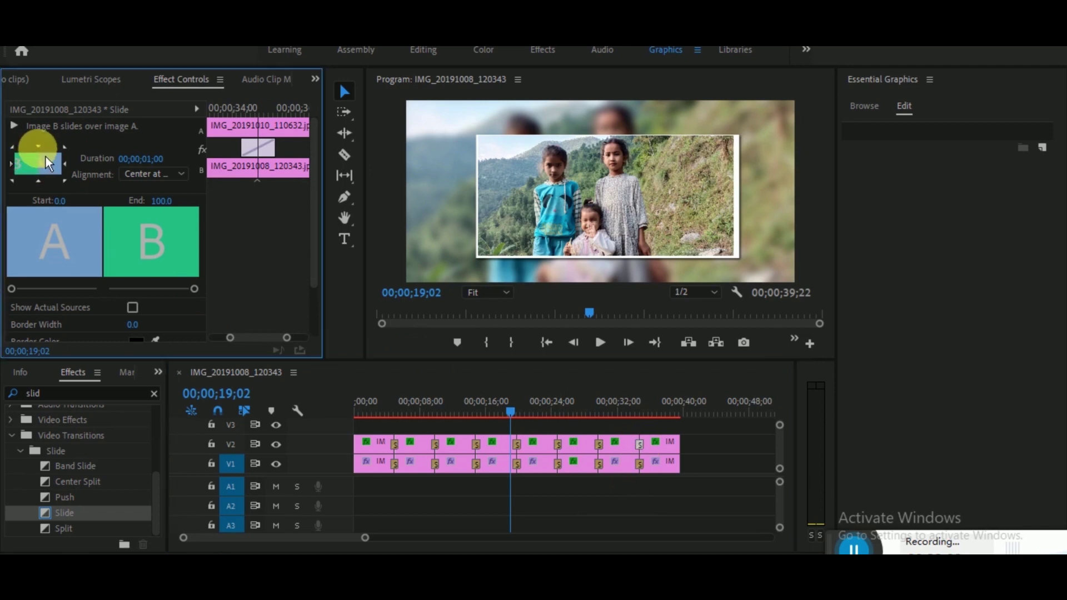
Step: On the first V2 photo, keyframe a clockwise Rotation at 00;00;00;00 and a Rotation of 1.0° at 00;00;03;29
left_click_drag(519, 416, 376, 447)
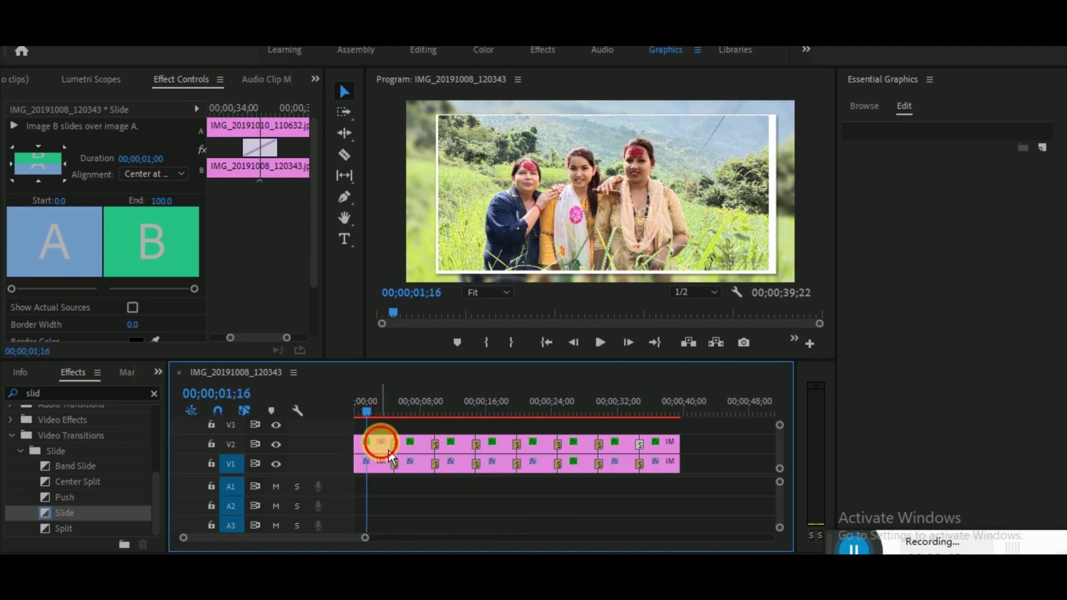
left_click(376, 448)
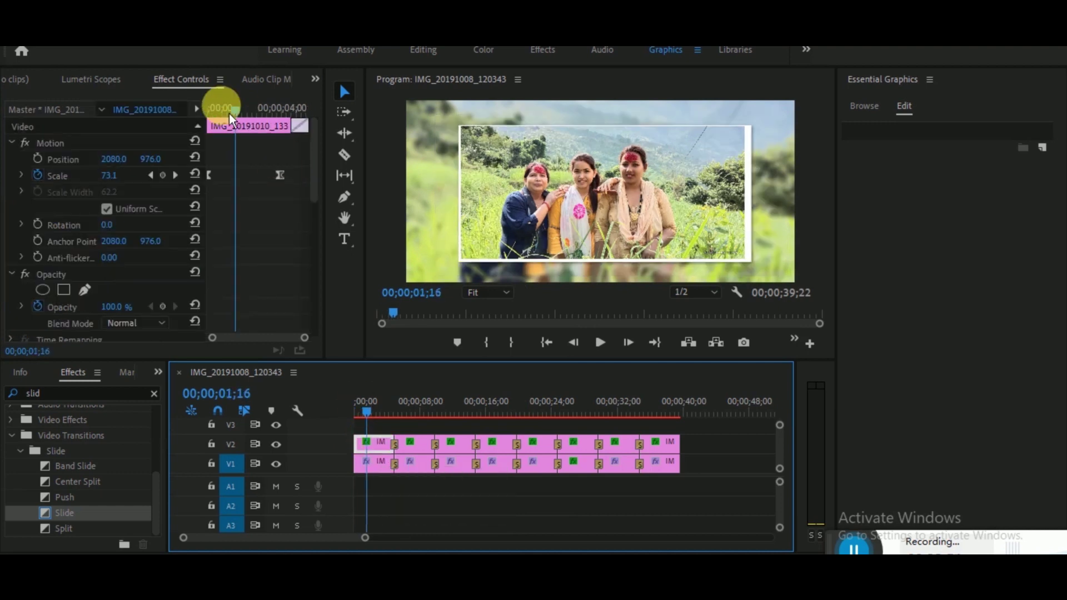
left_click_drag(243, 116, 138, 190)
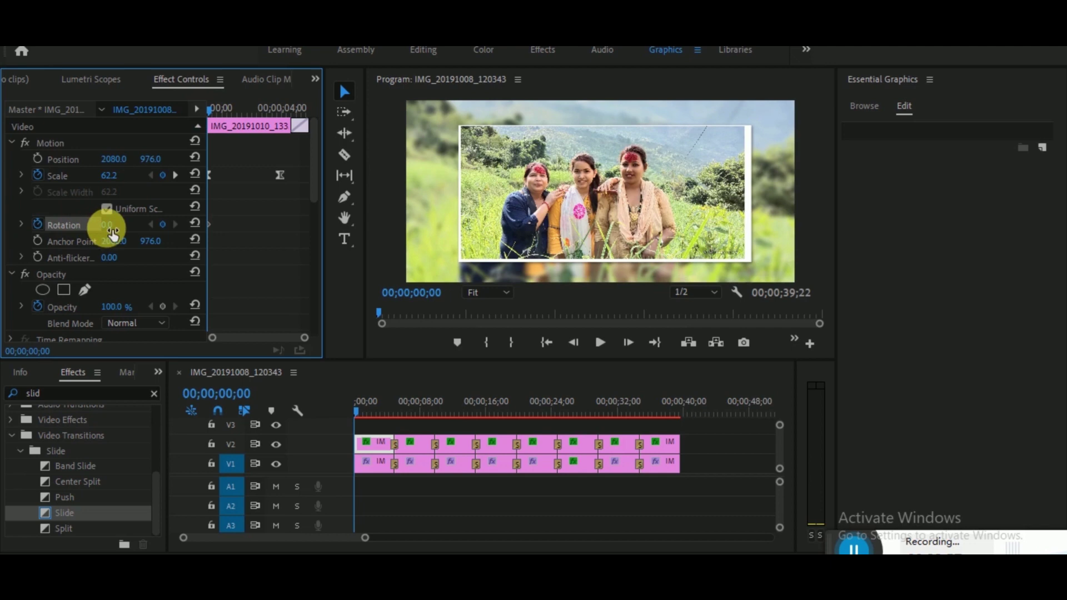
left_click_drag(113, 234, 128, 233)
left_click_drag(216, 122, 291, 125)
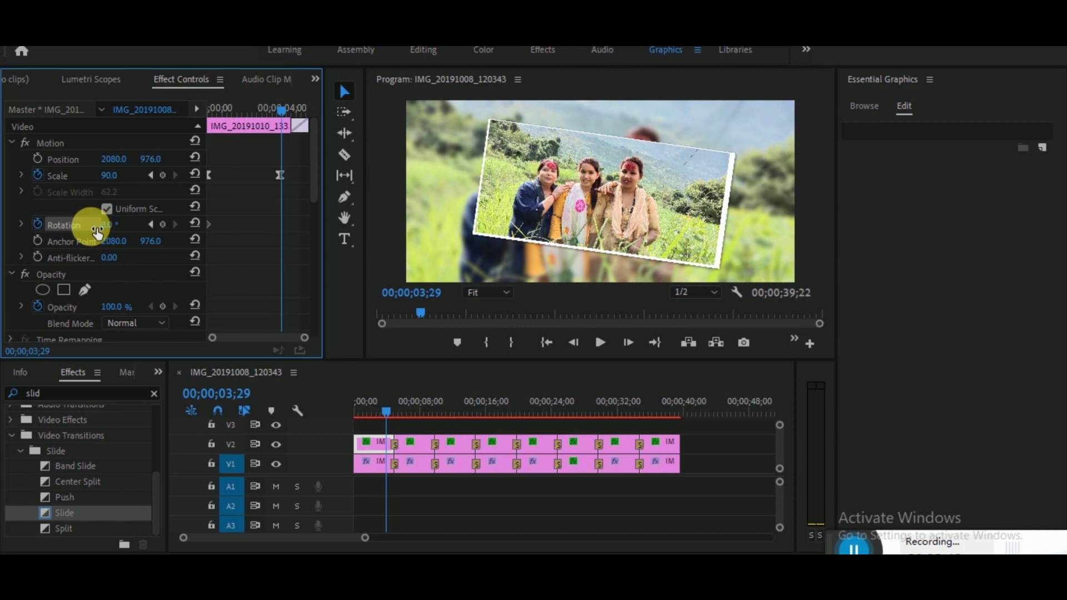
left_click_drag(98, 232, 88, 231)
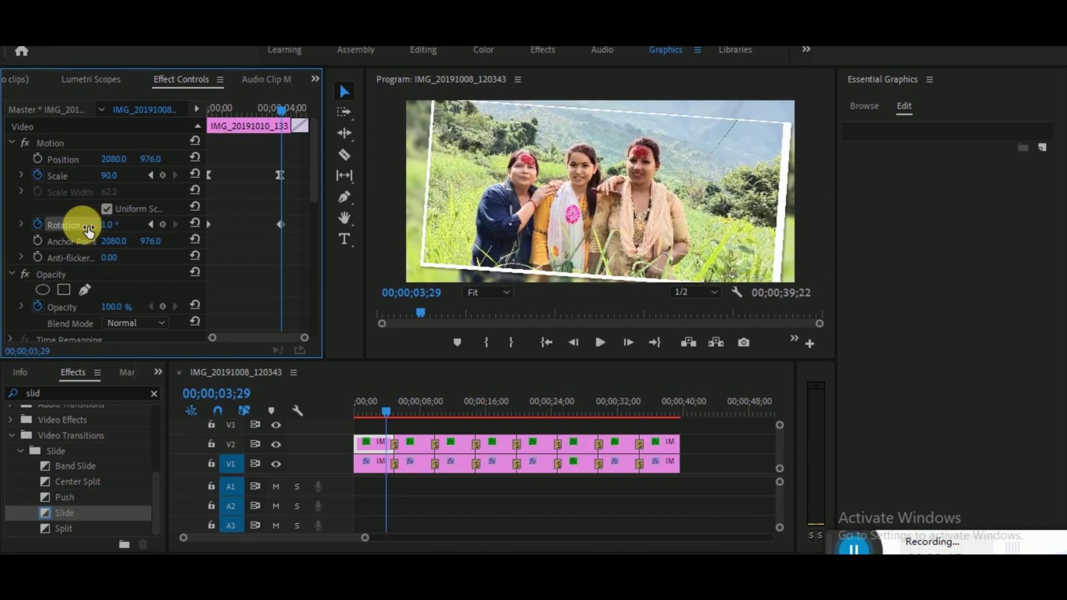
Step: Move the first V2 photo's ending Rotation and Scale keyframes to the end of the clip
left_click(282, 225)
left_click_drag(291, 231, 325, 233)
left_click_drag(294, 180, 323, 180)
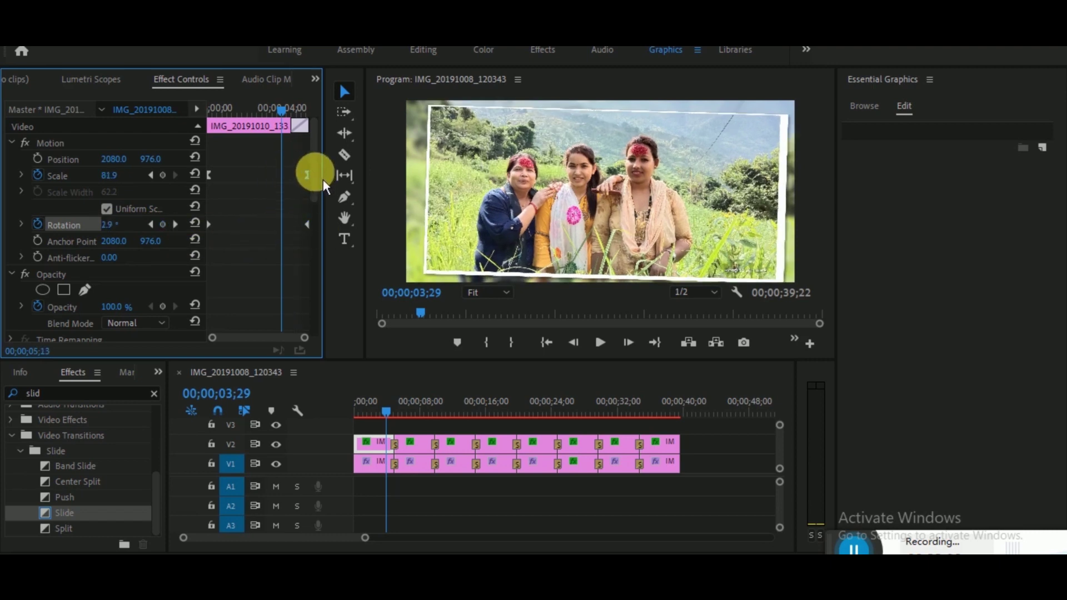
Step: Apply Ease Out to the ending Rotation keyframe and Ease In to the starting one
right_click(316, 231)
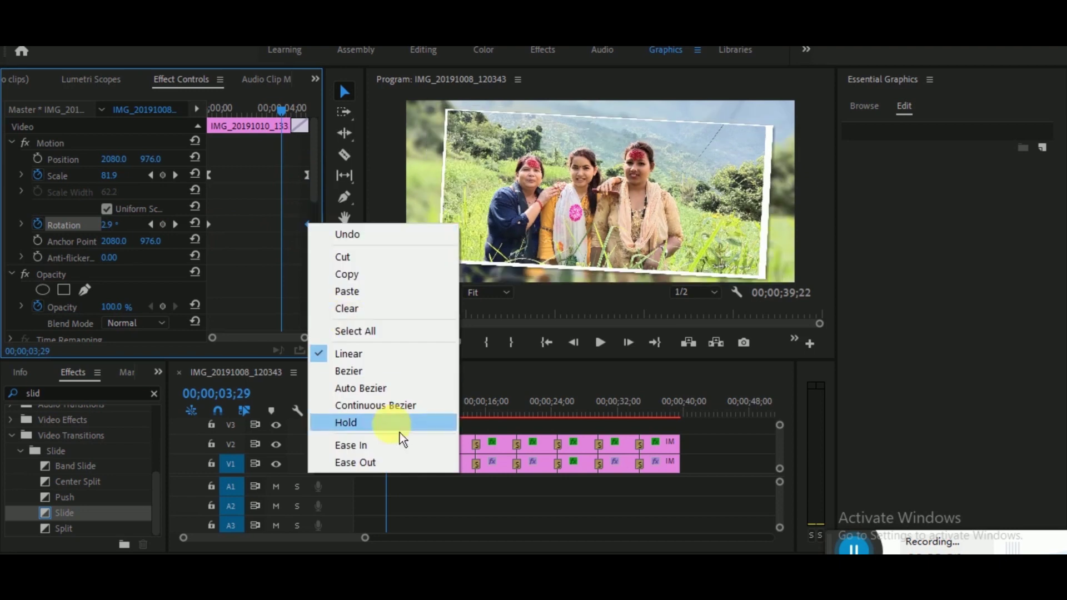
left_click(367, 459)
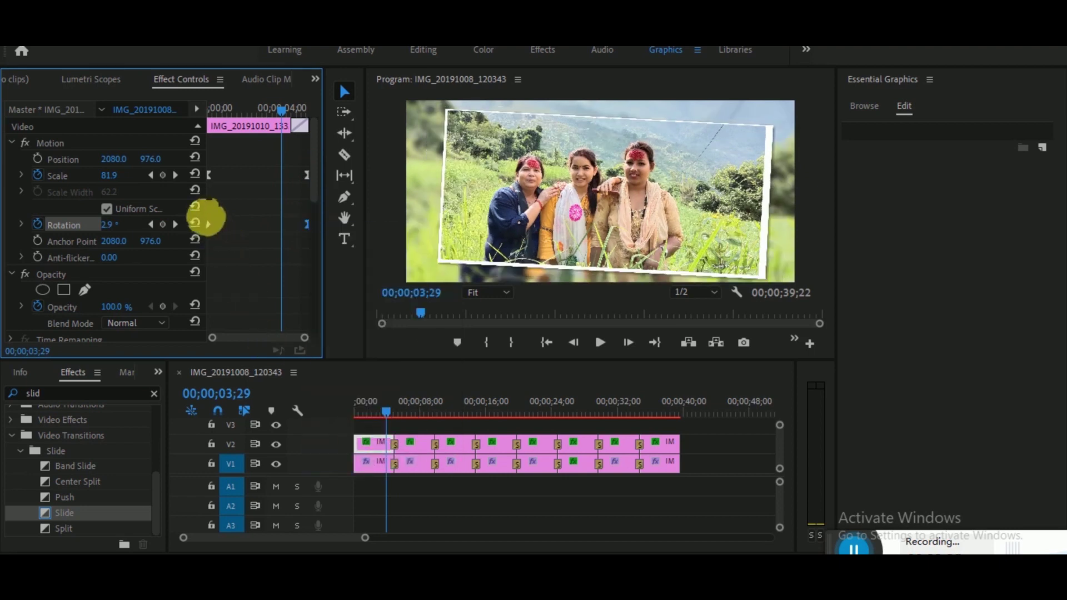
right_click(218, 233)
left_click(274, 455)
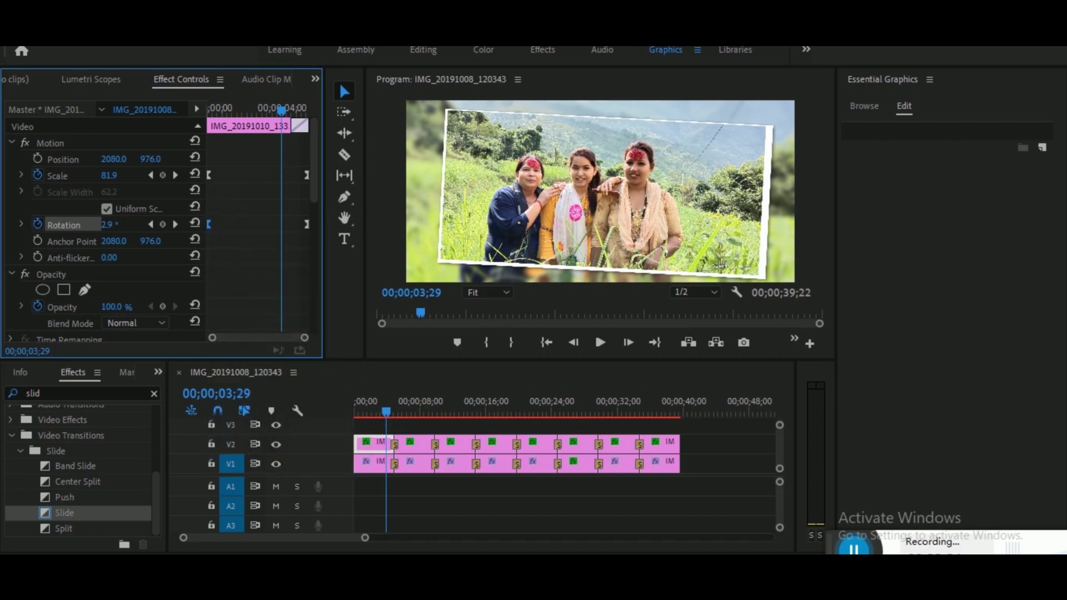
Step: Search the effects for 3d and apply Basic 3D to V2's fourth photo, with the playhead at 00;00;17;11
left_click_drag(393, 417, 496, 424)
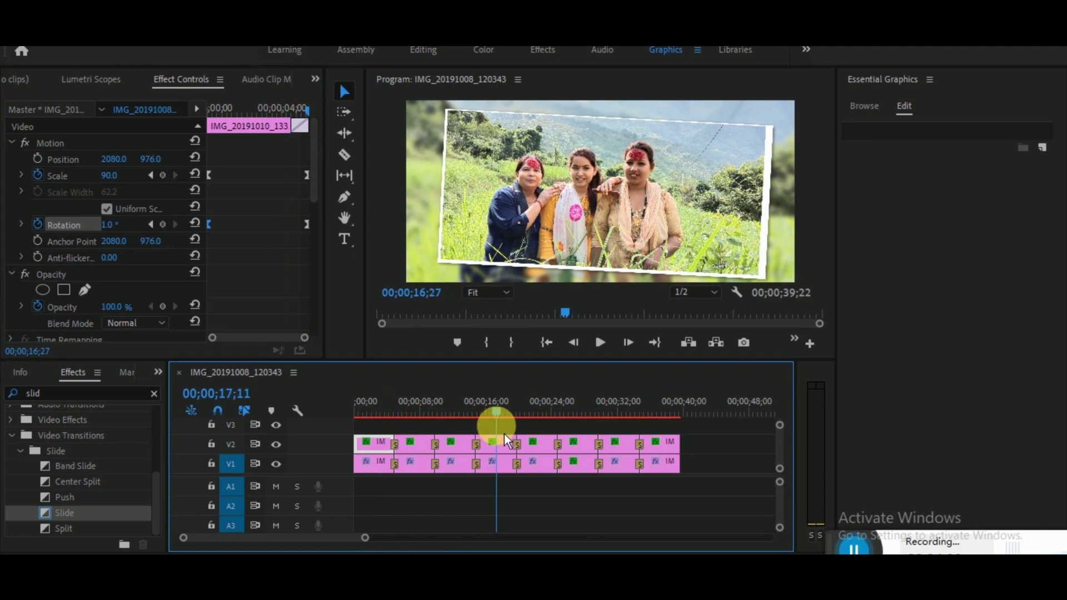
left_click(502, 450)
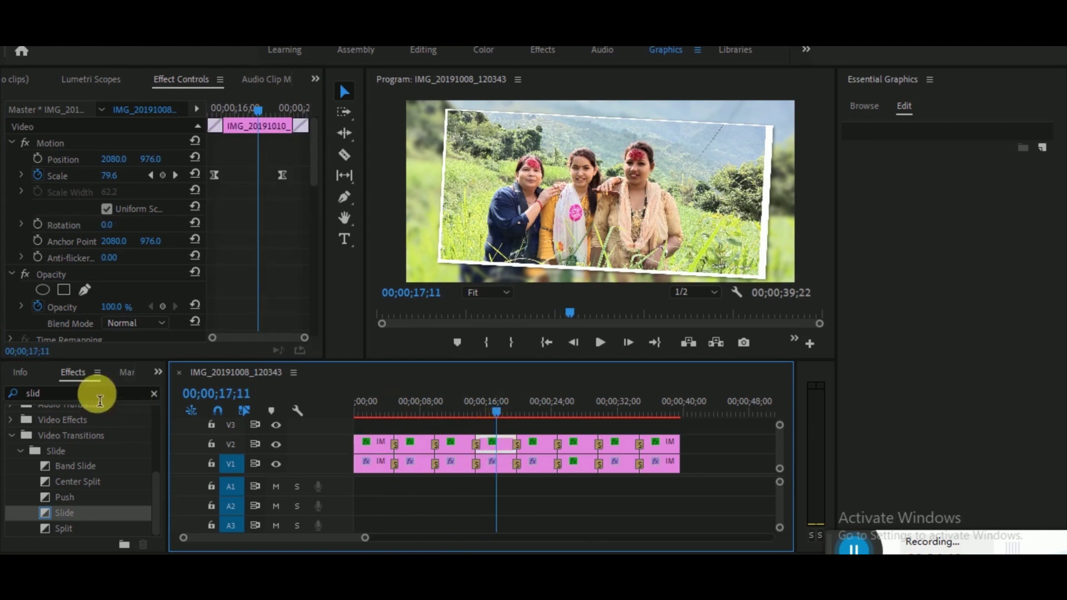
left_click(154, 393)
left_click(81, 394)
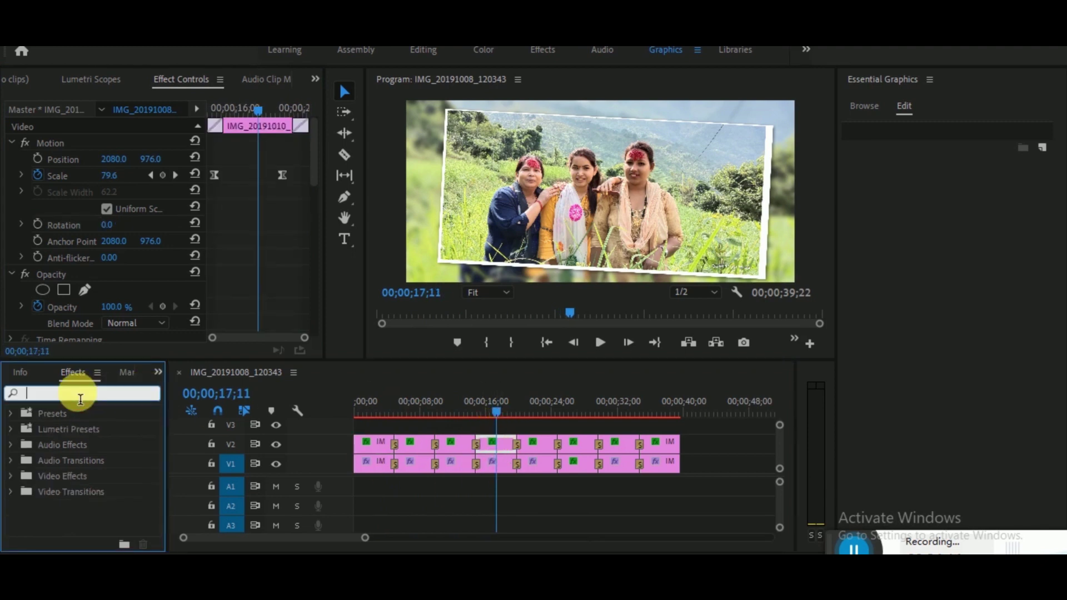
type("3d")
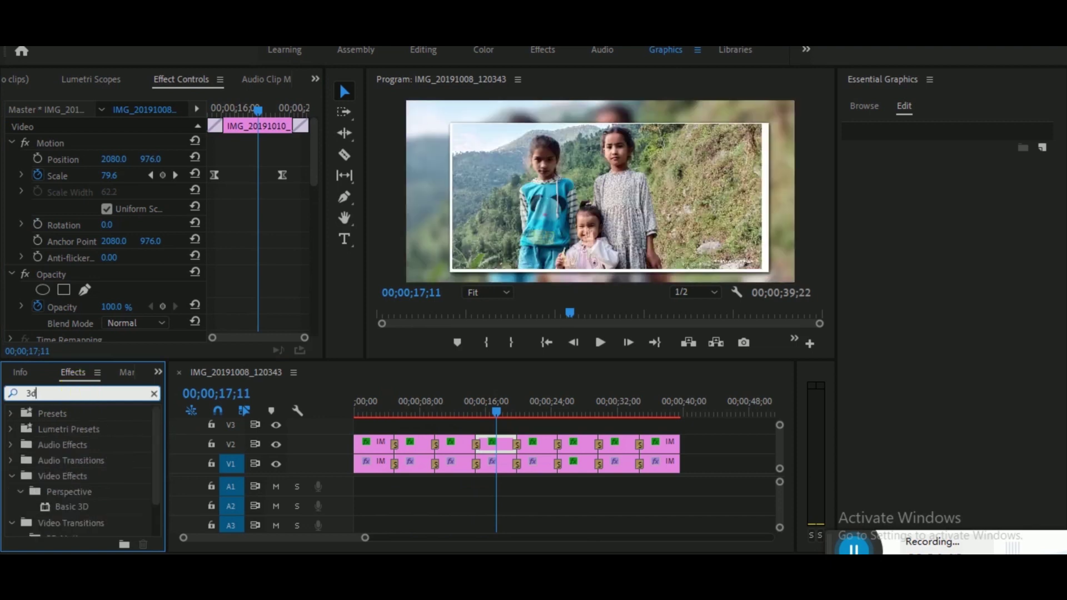
left_click_drag(75, 509, 503, 454)
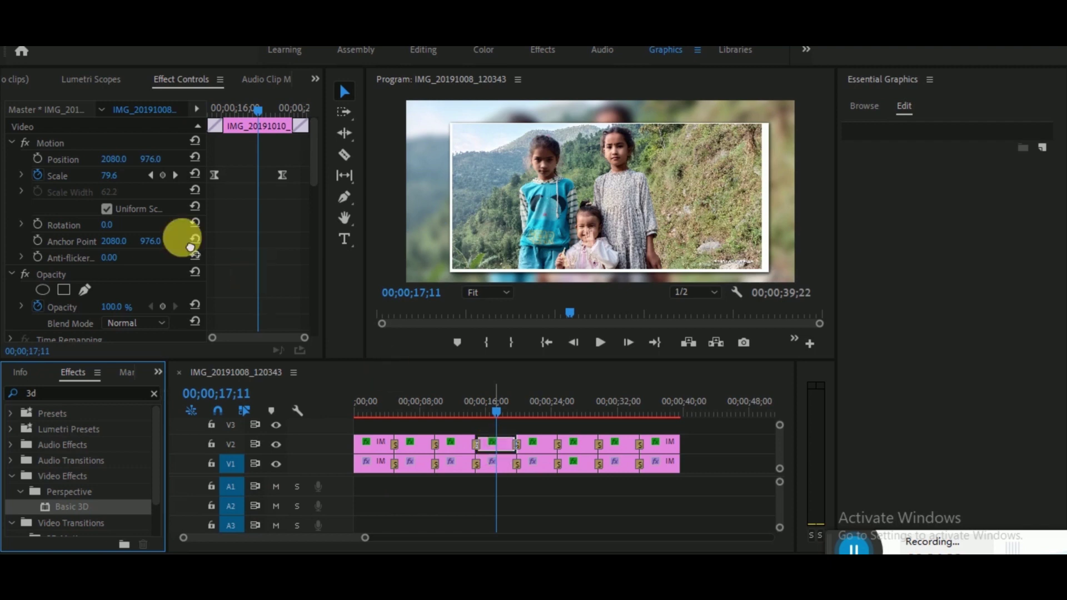
scroll(182, 238, "down", 3)
scroll(164, 259, "down", 2)
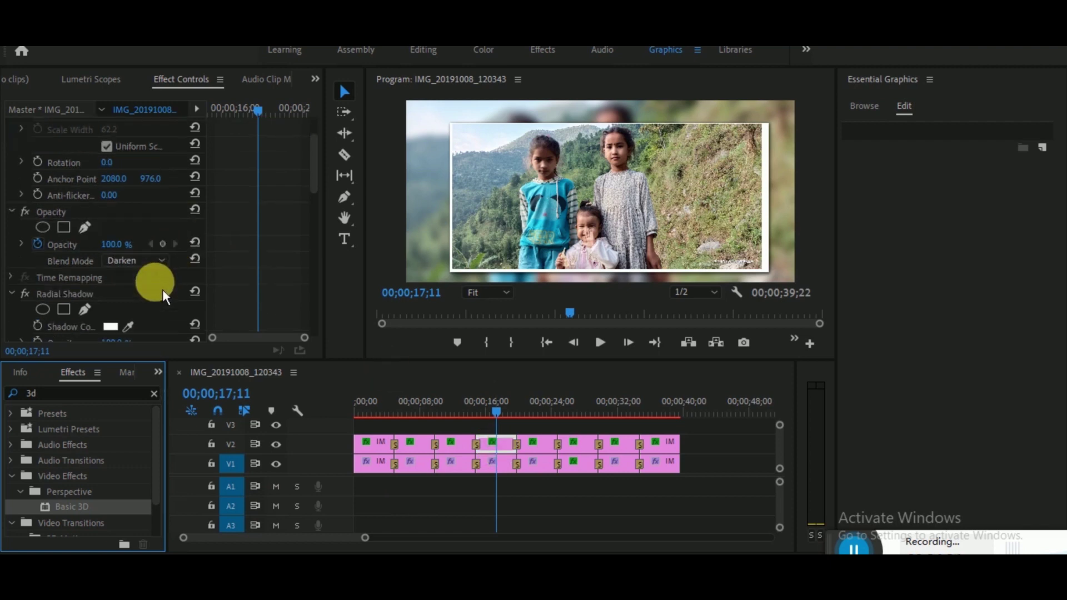
scroll(162, 289, "down", 2)
left_click(169, 222)
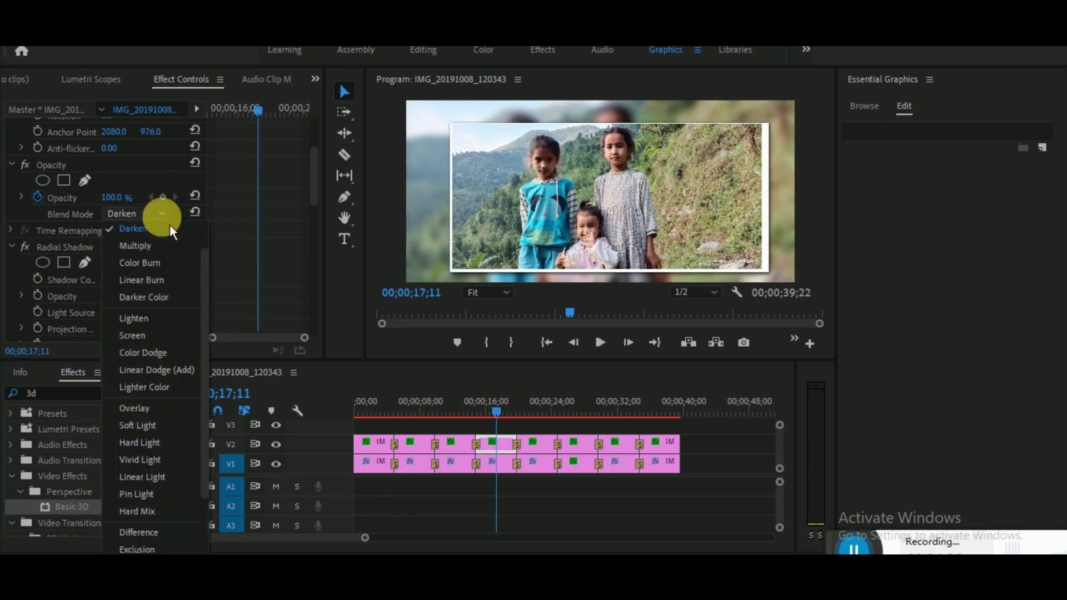
scroll(169, 260, "up", 2)
left_click(169, 229)
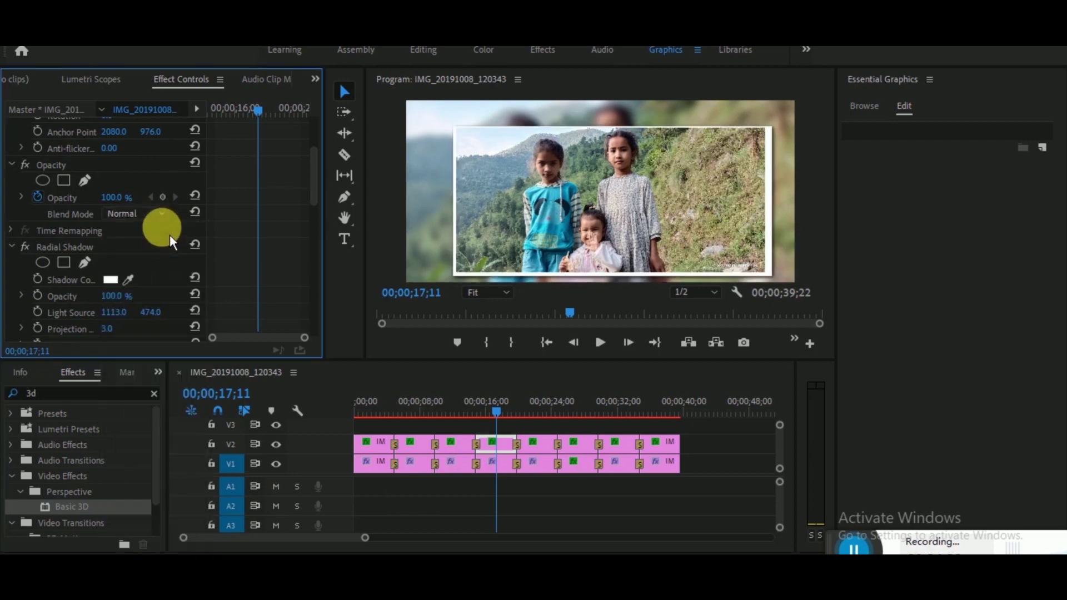
Step: Keyframe Basic 3D's Swivel at 10.0° and Tilt at 15.0°, and move both keyframes to the start of the clip
scroll(168, 258, "down", 5)
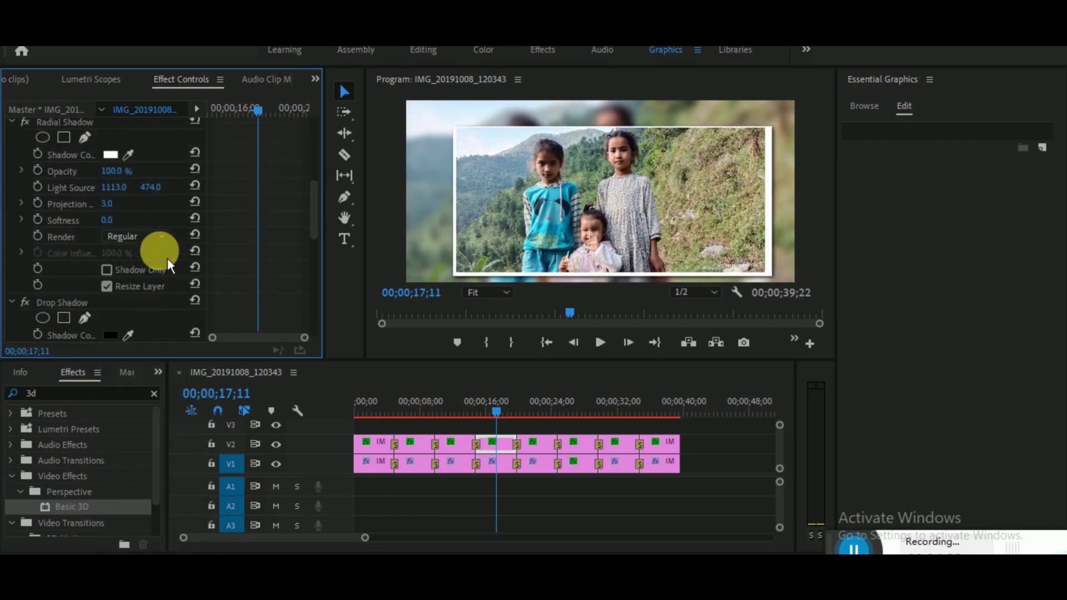
scroll(167, 258, "down", 7)
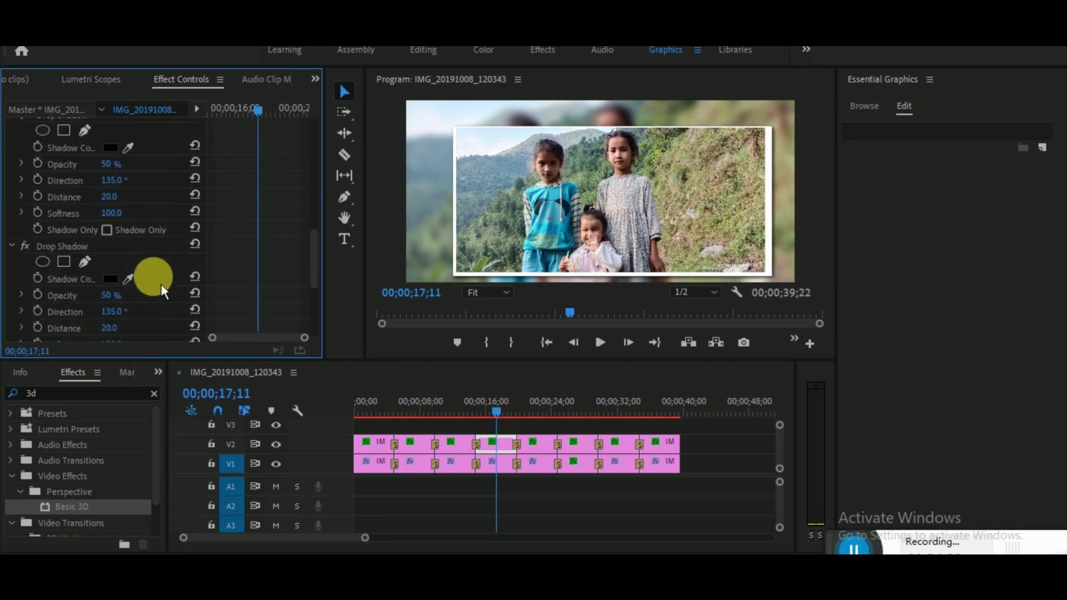
scroll(161, 285, "down", 4)
scroll(162, 284, "down", 3)
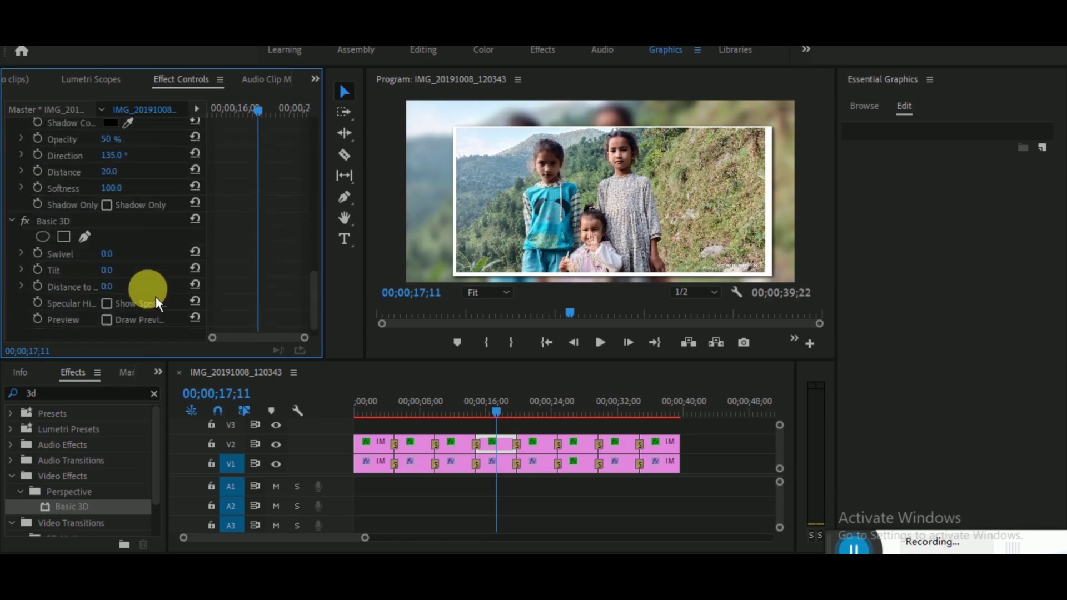
left_click(37, 252)
left_click(37, 270)
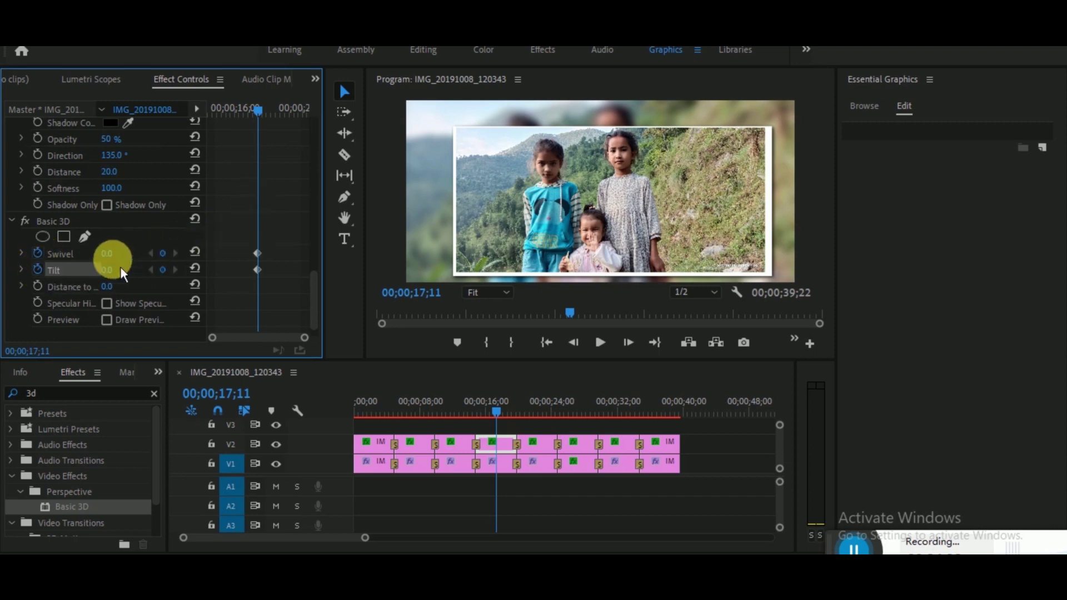
mouse_move(116, 259)
left_mouse_down()
mouse_move(131, 261)
mouse_move(123, 278)
left_mouse_up()
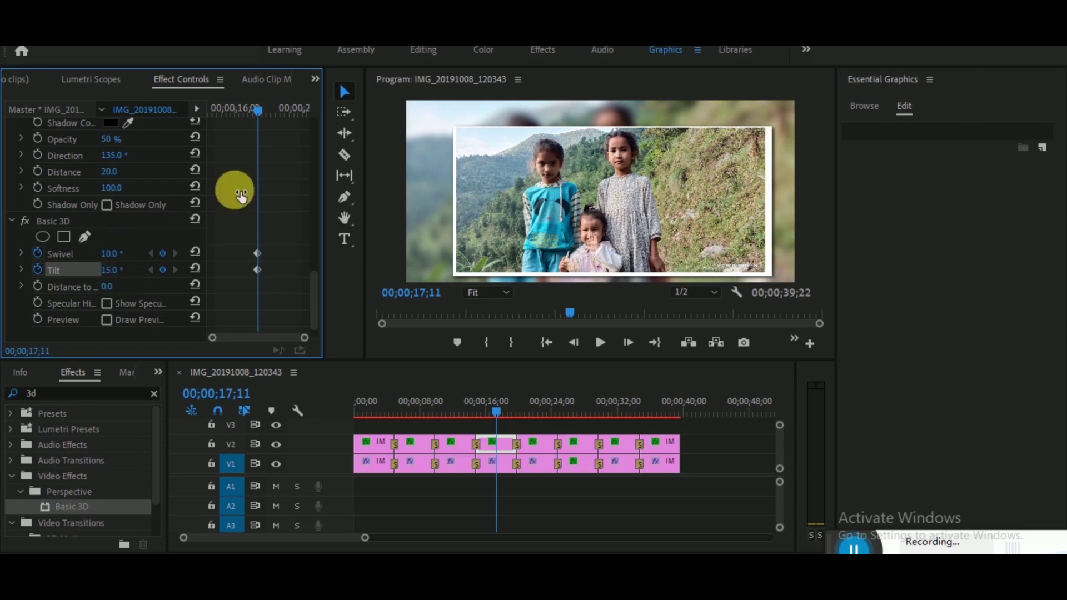
left_click_drag(208, 254, 204, 271)
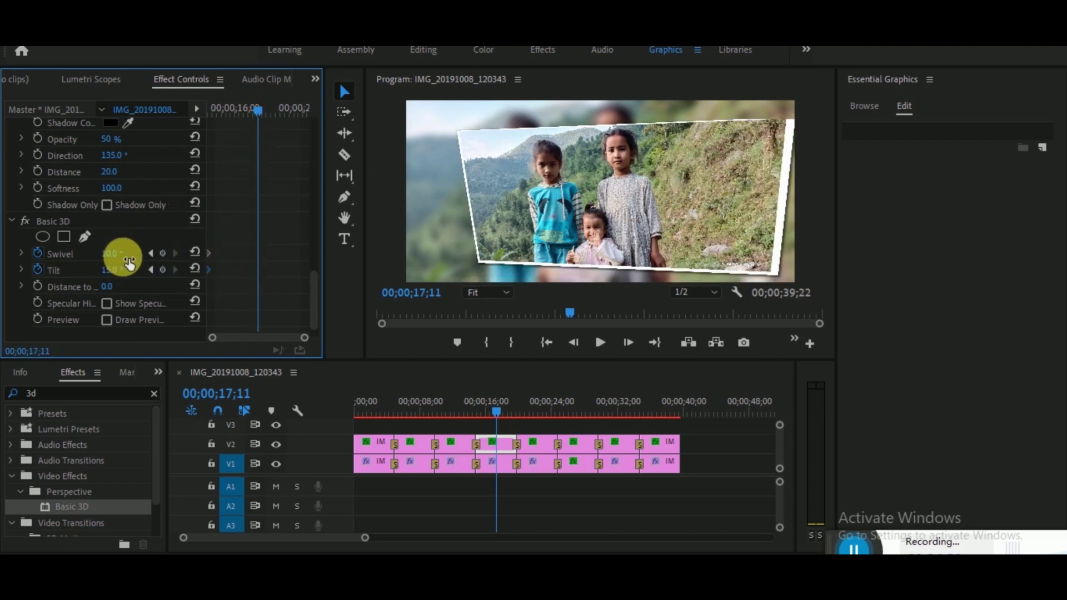
Step: Try adding second, larger Swivel and Tilt keyframes and place them at the end of the clip
left_click_drag(132, 261, 135, 276)
left_click_drag(255, 262, 315, 275)
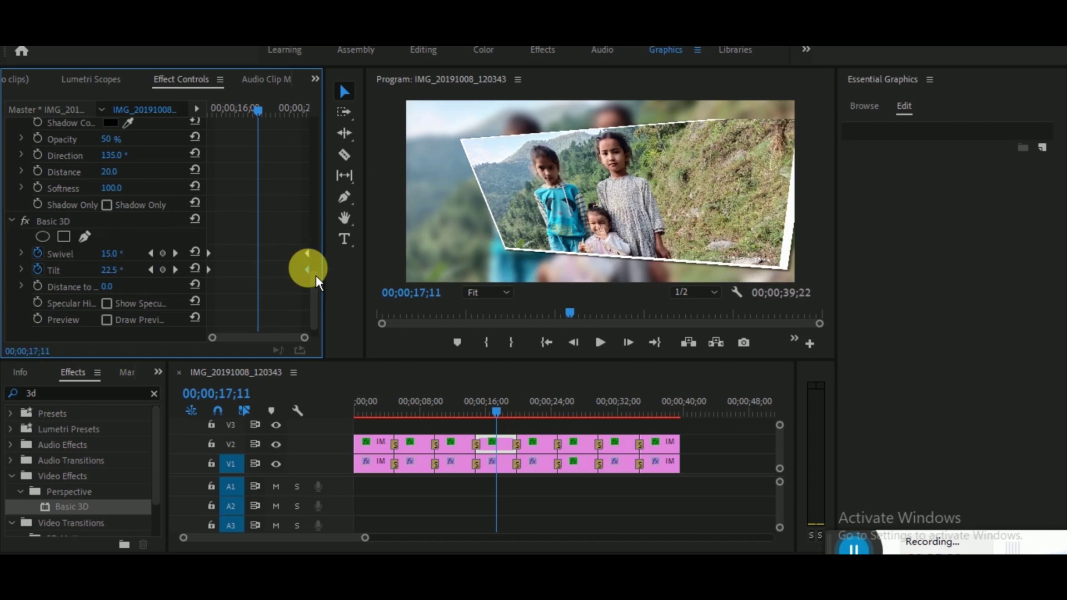
Step: Add Swivel and Tilt keyframes of 0° at the playhead, 00;00;17;11
left_click(117, 257)
type("0")
key("Return")
left_click(120, 274)
type("0")
key("Return")
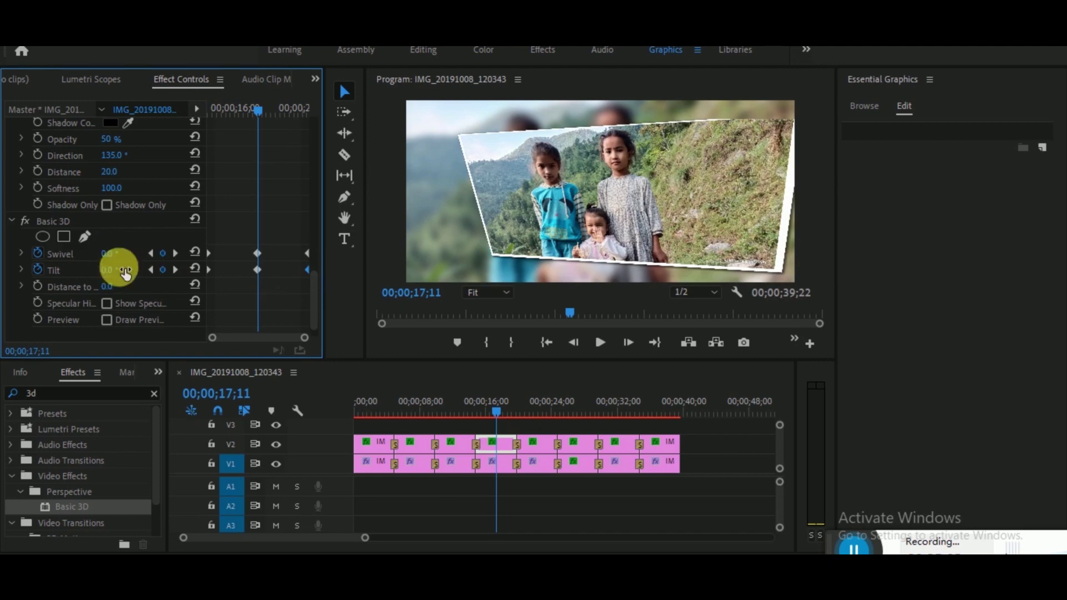
Step: Delete the Swivel and Tilt keyframes at the clip's end and move the middle 0° keyframes there
left_click(308, 253)
key("Delete")
left_click(308, 270)
key("Delete")
left_click_drag(232, 244, 312, 275)
Step: Apply Ease Out to the ending Swivel and Tilt keyframes and Ease In to the starting ones
right_click(306, 270)
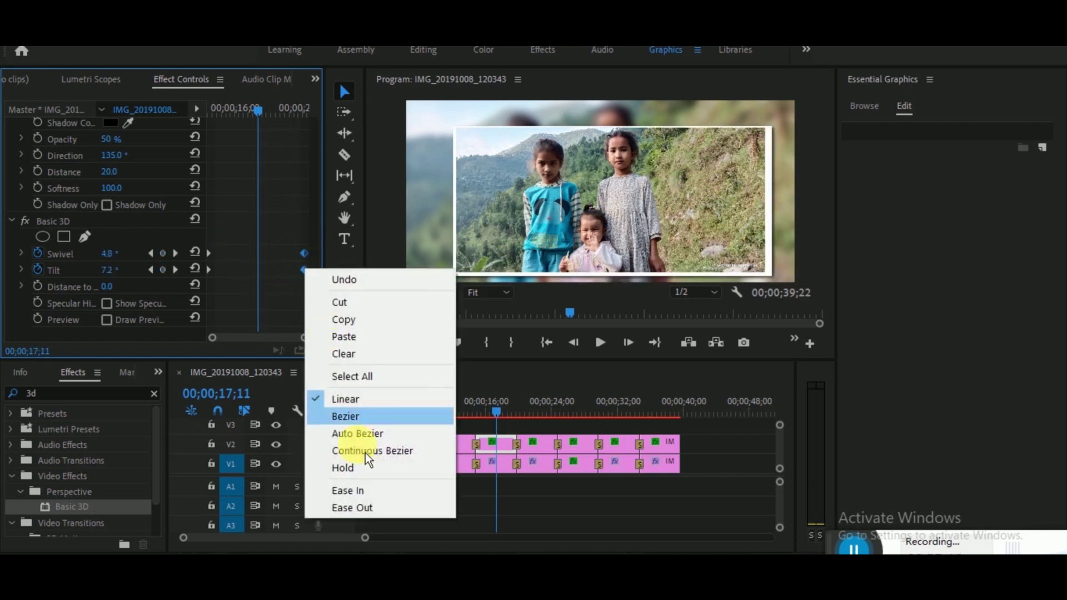
left_click(377, 516)
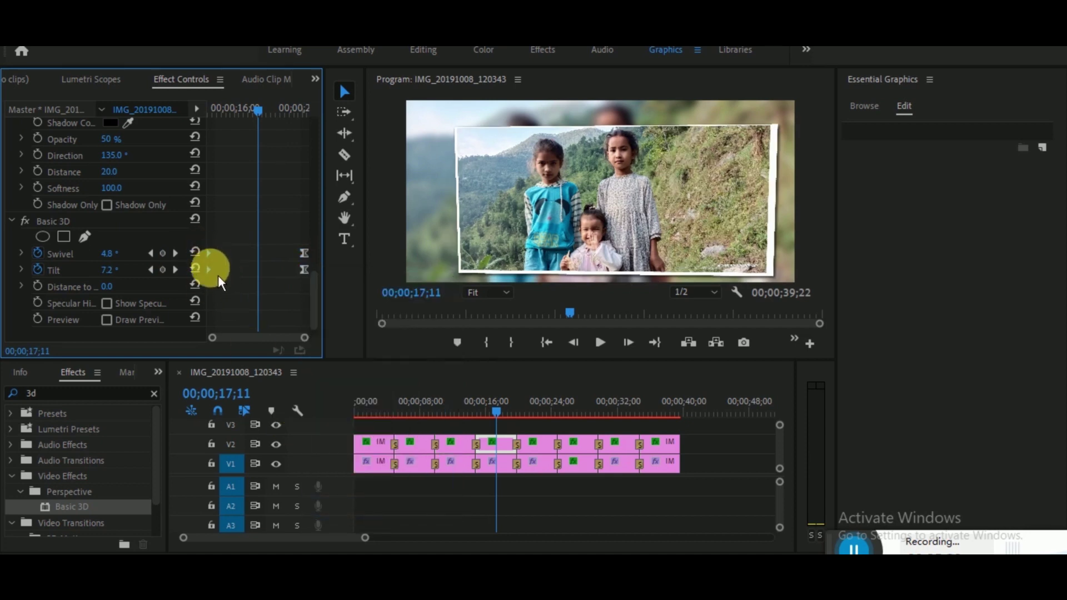
right_click(218, 275)
left_click(275, 492)
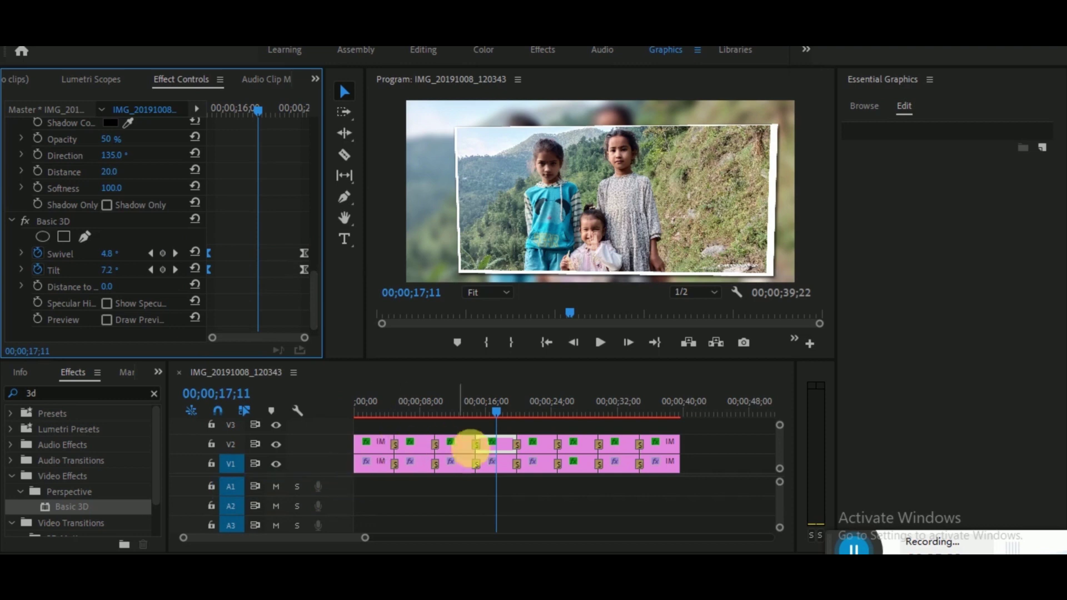
Step: Return the playhead to the start of the sequence and open the media export settings
left_click_drag(505, 415, 331, 432)
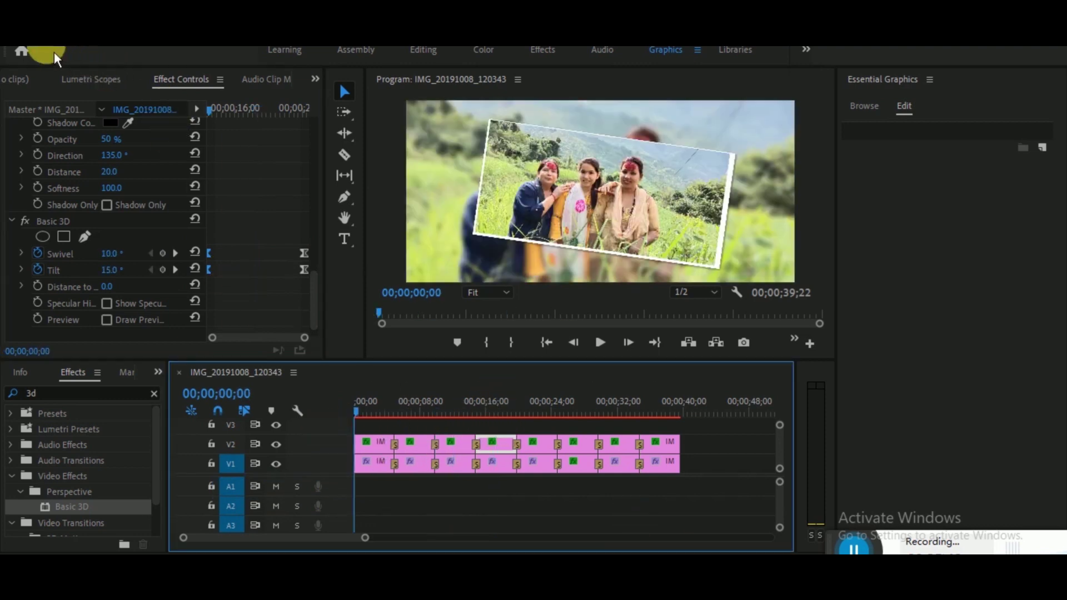
left_click(18, 33)
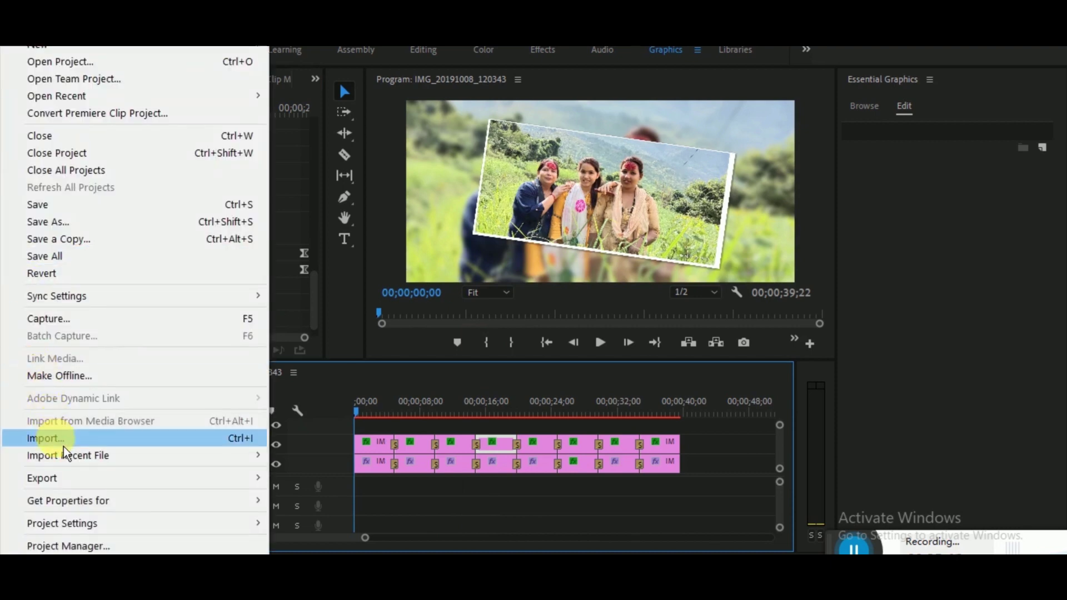
mouse_move(71, 479)
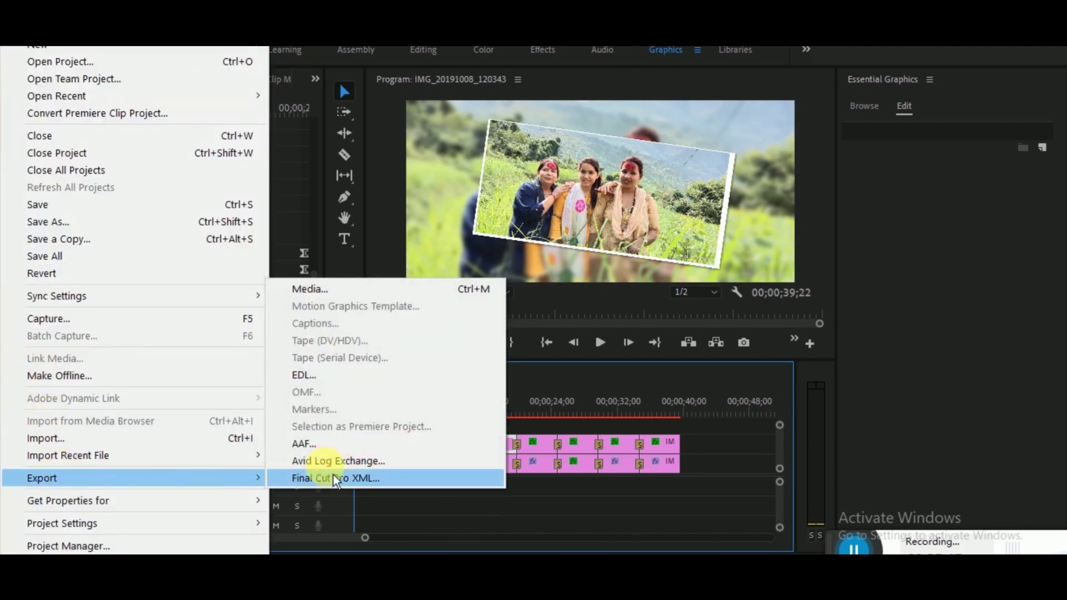
left_click(338, 297)
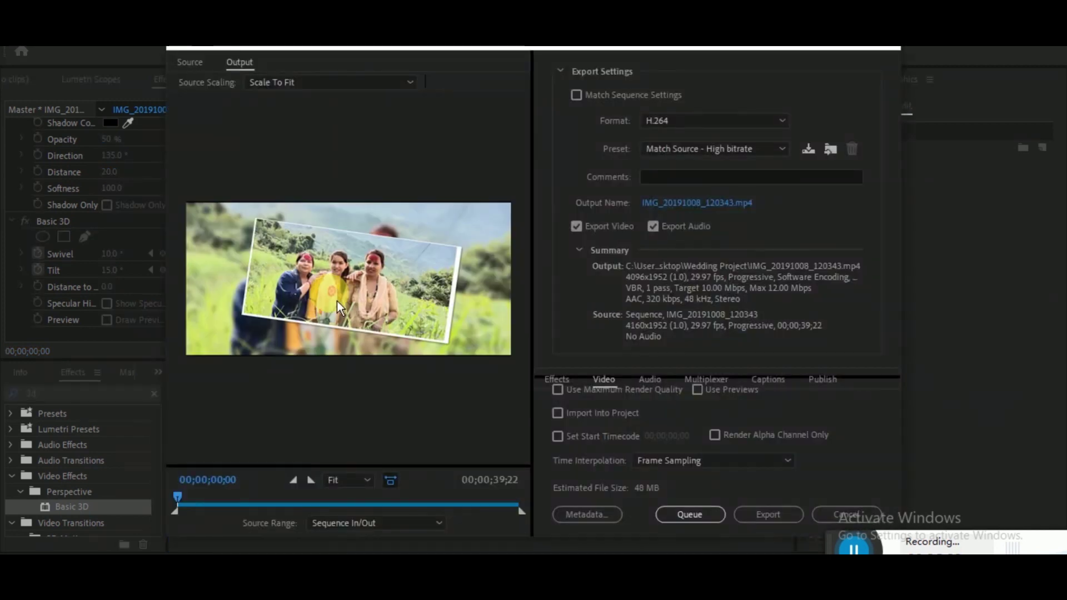
Step: Save the H.264 output as IMG_20191008_120343.mp4 in the Wedding Project folder and start the export
left_click(739, 211)
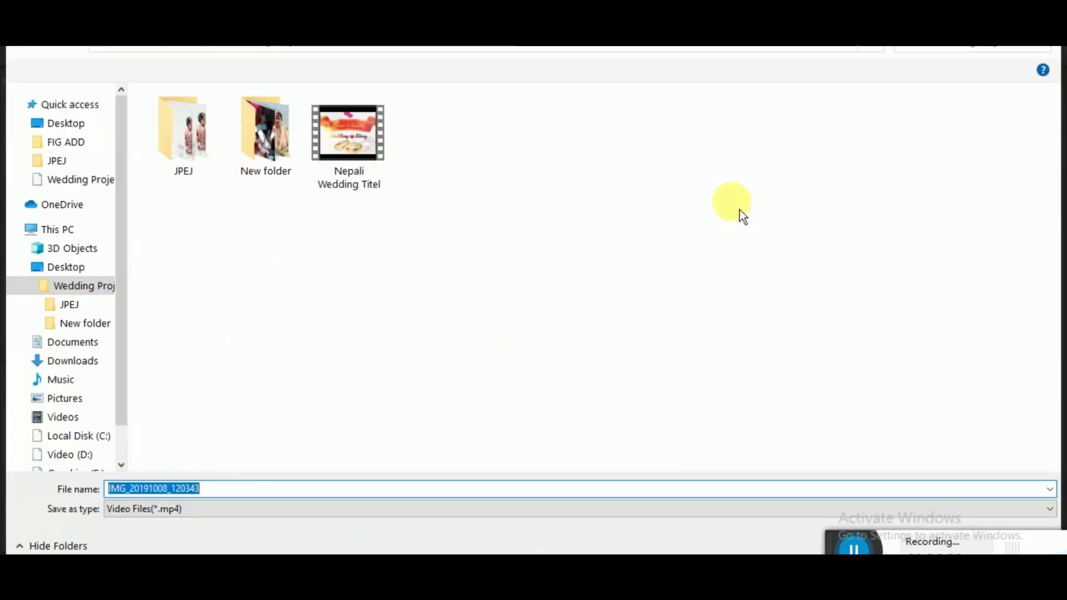
left_click_drag(837, 528, 853, 341)
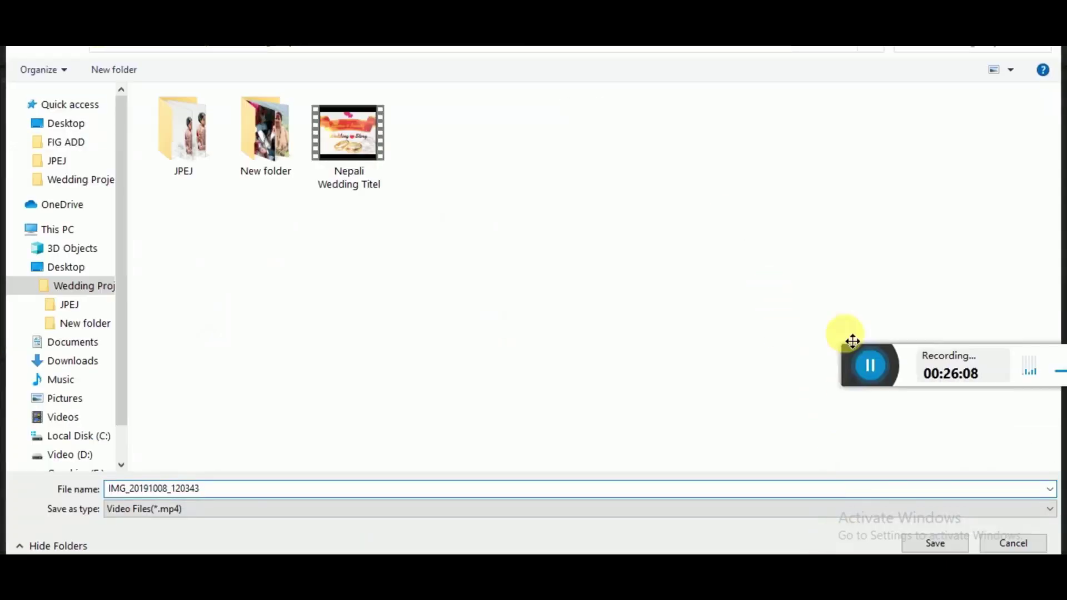
left_click(934, 542)
left_click(765, 526)
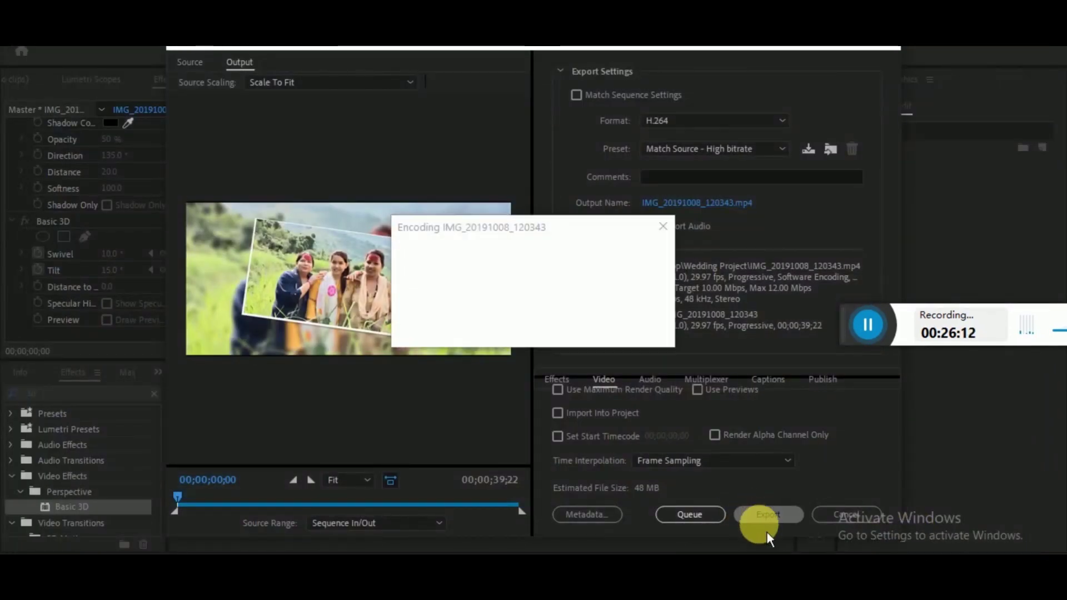